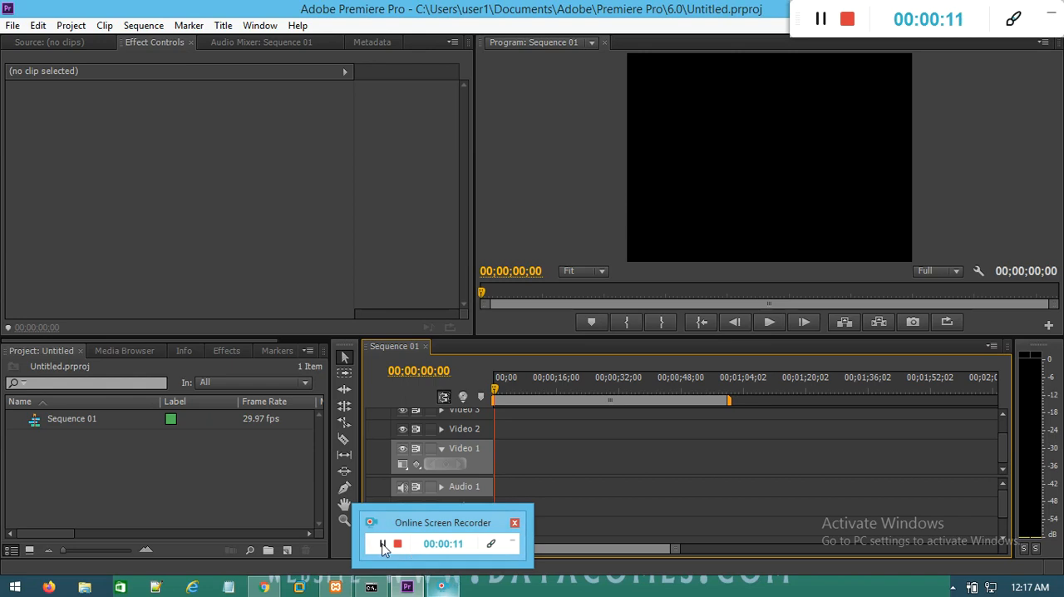
Step: Import SampleVideo.mp4 into the project from the video folder inside data > audio,video on drive D
click(443, 589)
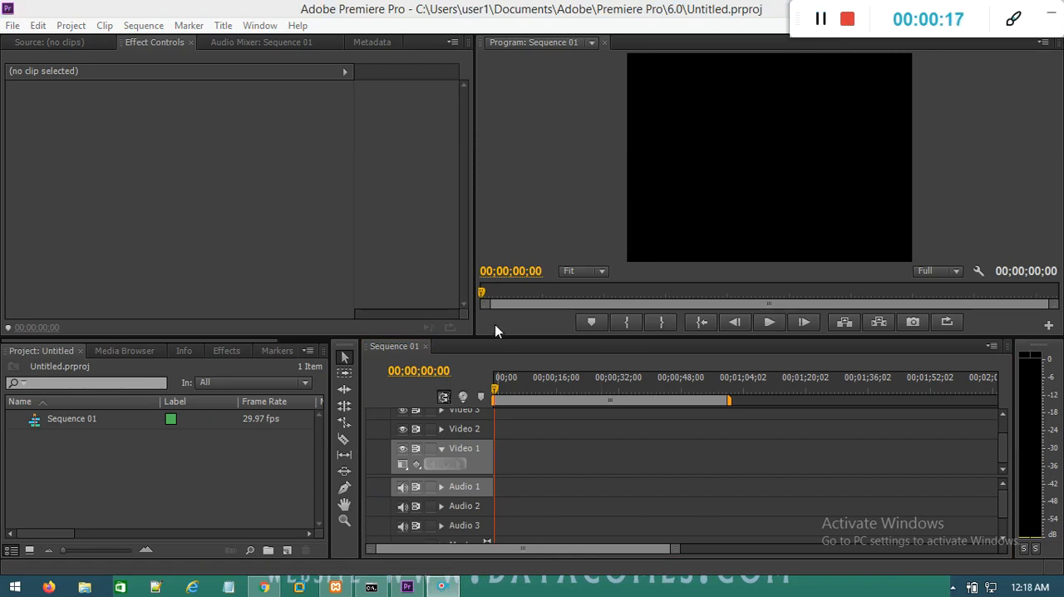
double_click(138, 478)
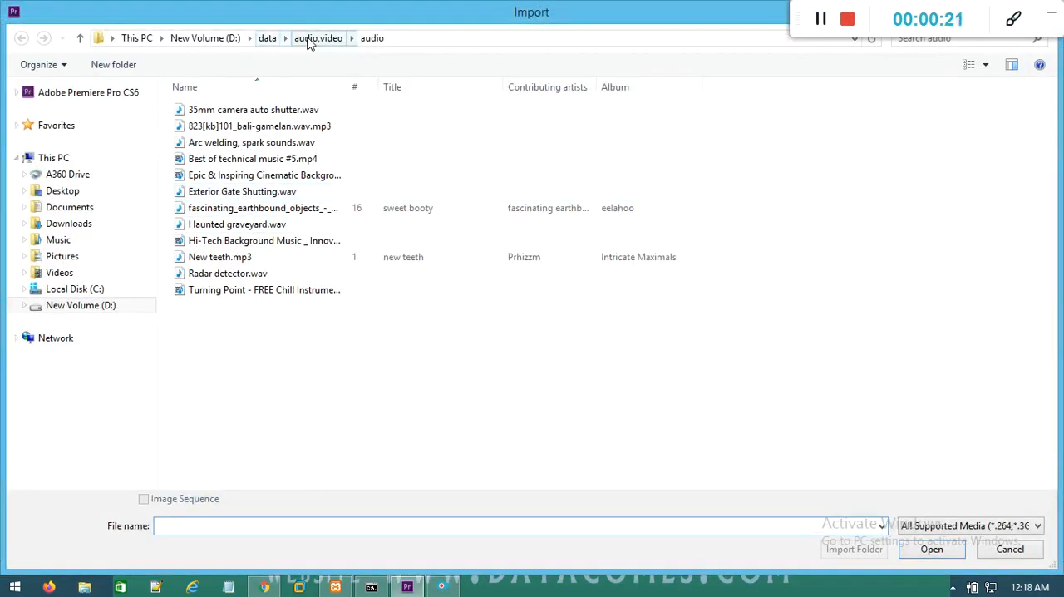
click(316, 38)
click(217, 147)
double_click(216, 148)
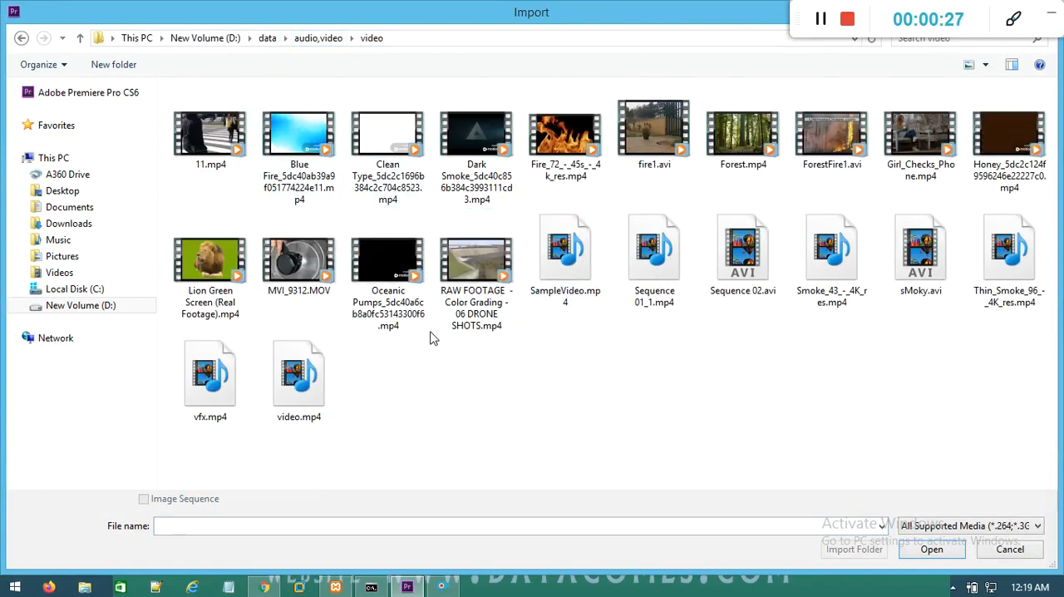
click(559, 282)
double_click(558, 281)
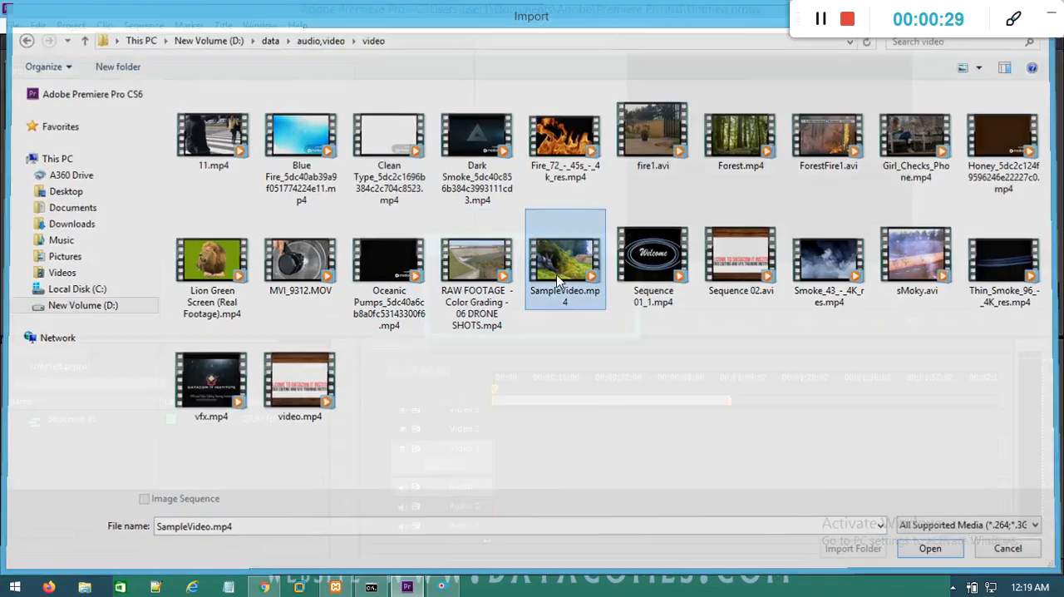
drag(798, 7, 746, 595)
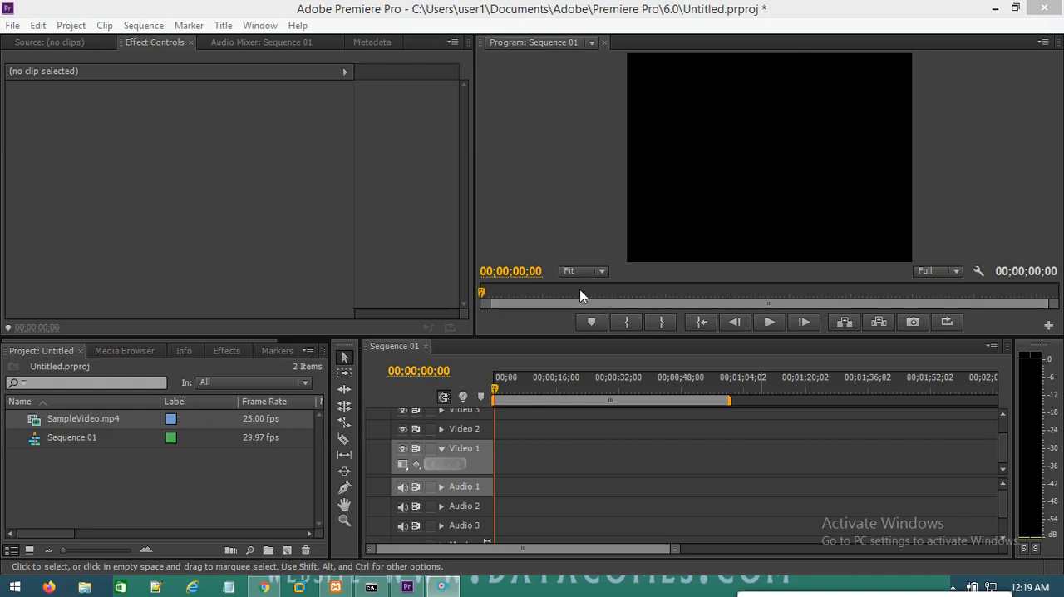
click(349, 137)
click(581, 138)
click(210, 515)
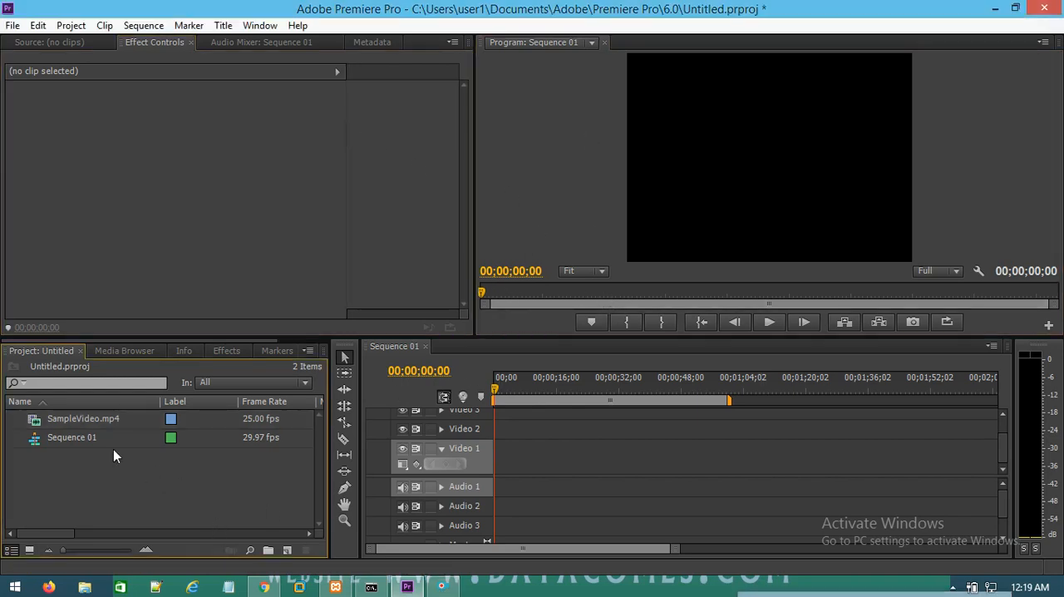
Step: Load SampleVideo.mp4 in the Source monitor and place it at the start of Video 1, changing the sequence settings to match the clip
drag(94, 422, 311, 265)
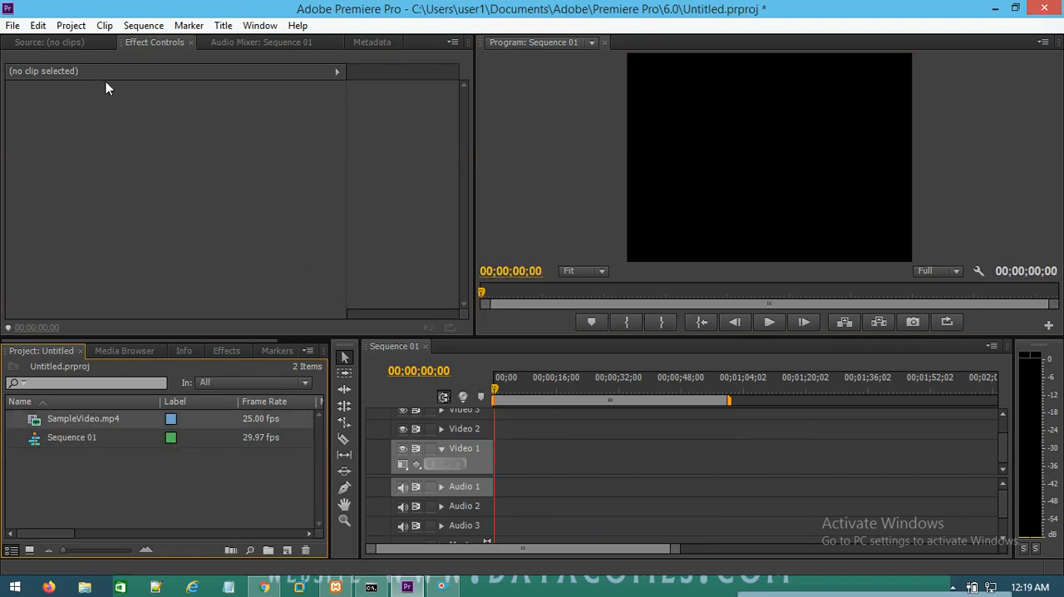
click(68, 45)
drag(75, 415, 482, 478)
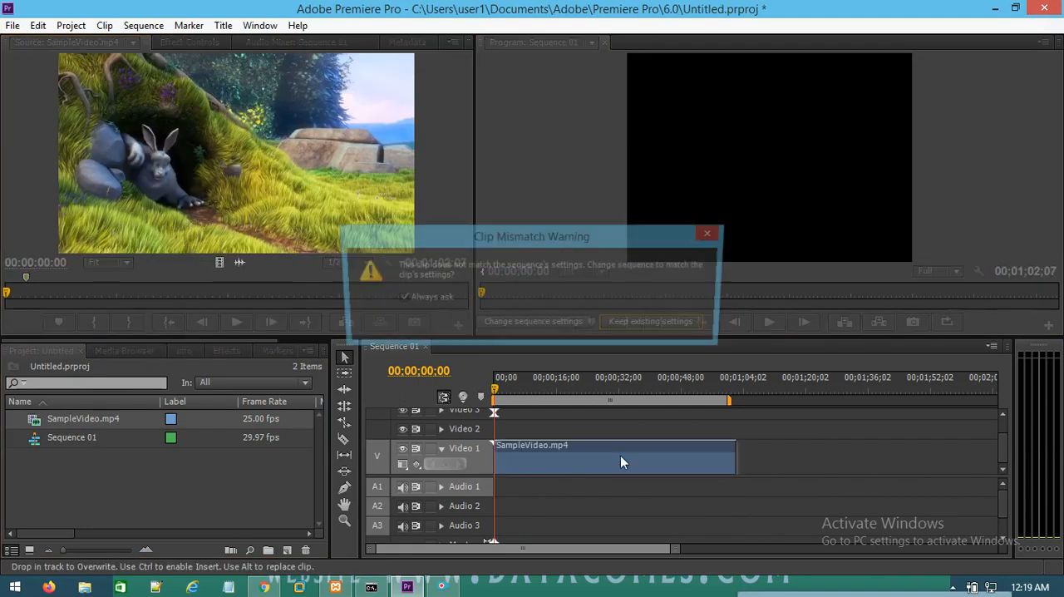
click(526, 330)
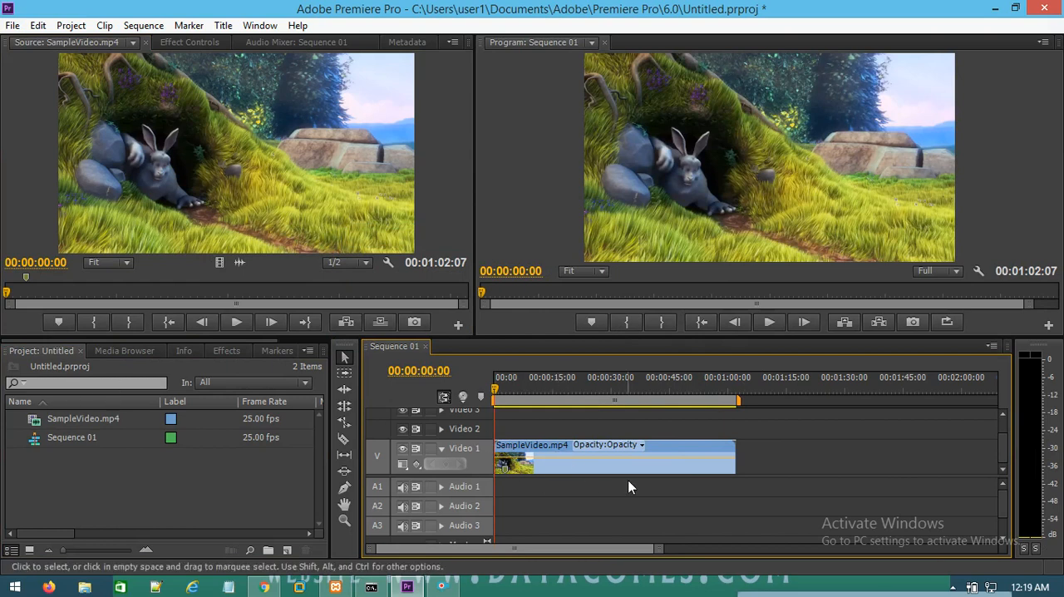
Step: Import RAW FOOTAGE - Color Grading - 06 DRONE SHOTS.mp4 and load it in the Source monitor
double_click(130, 479)
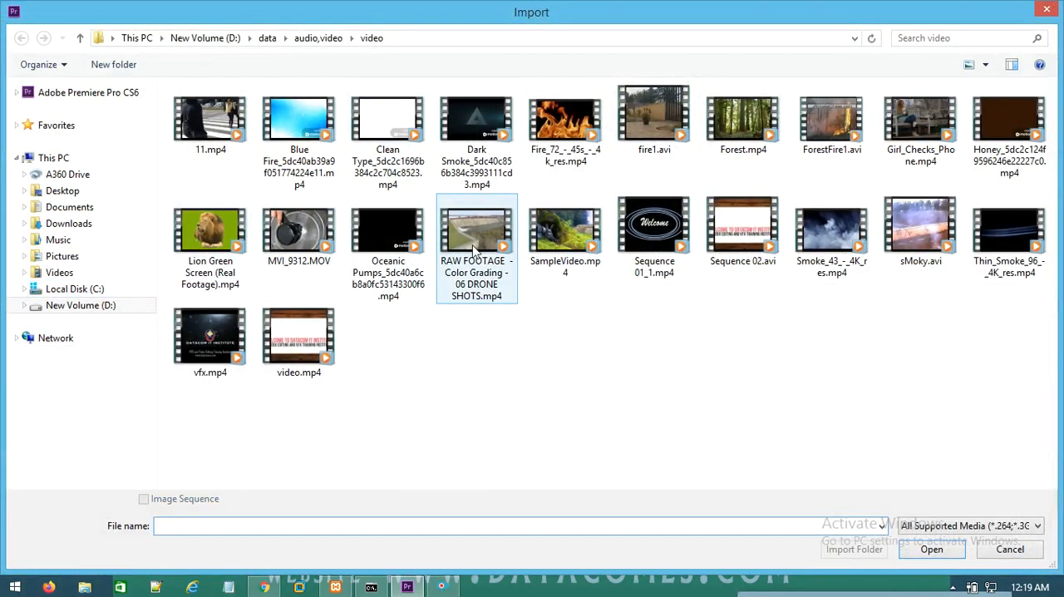
double_click(462, 249)
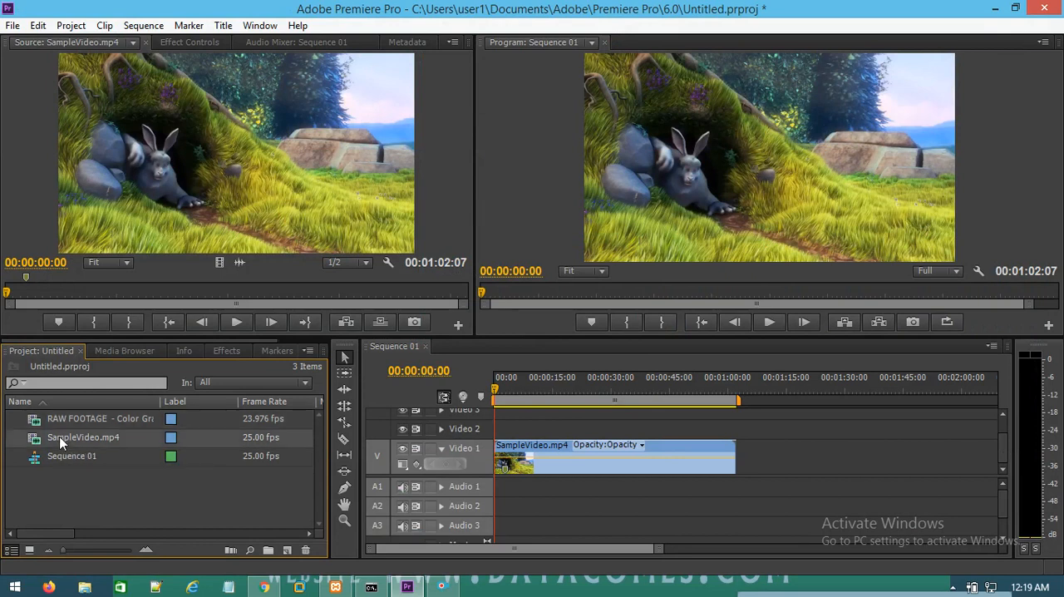
drag(64, 423, 126, 149)
Step: Place only the video of the drone footage on Video 1 directly after SampleVideo.mp4
scroll(600, 531, down, 2)
scroll(605, 540, up, 3)
drag(654, 552, 782, 550)
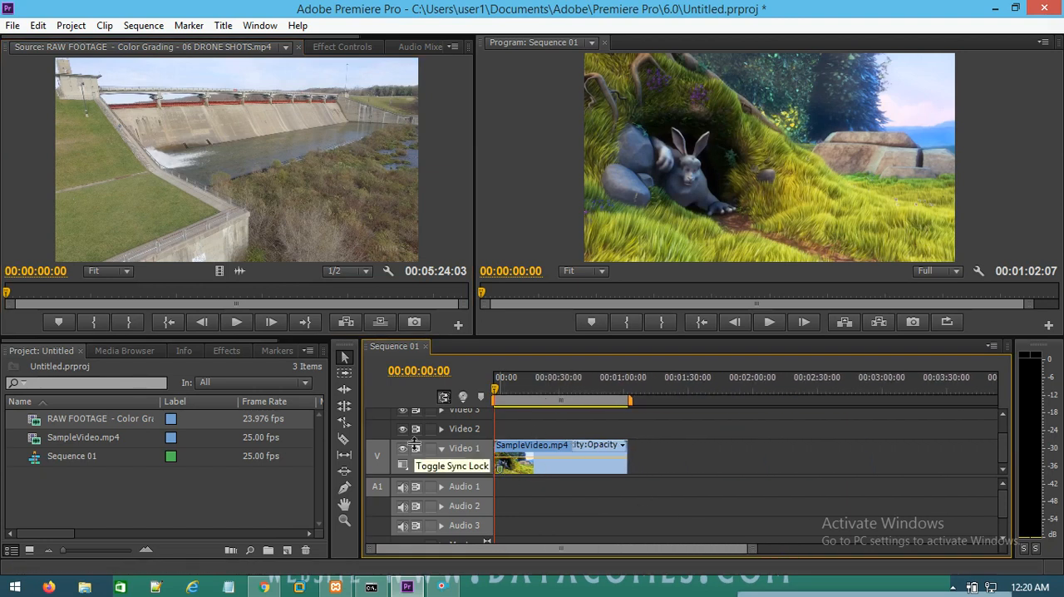
drag(218, 274, 639, 461)
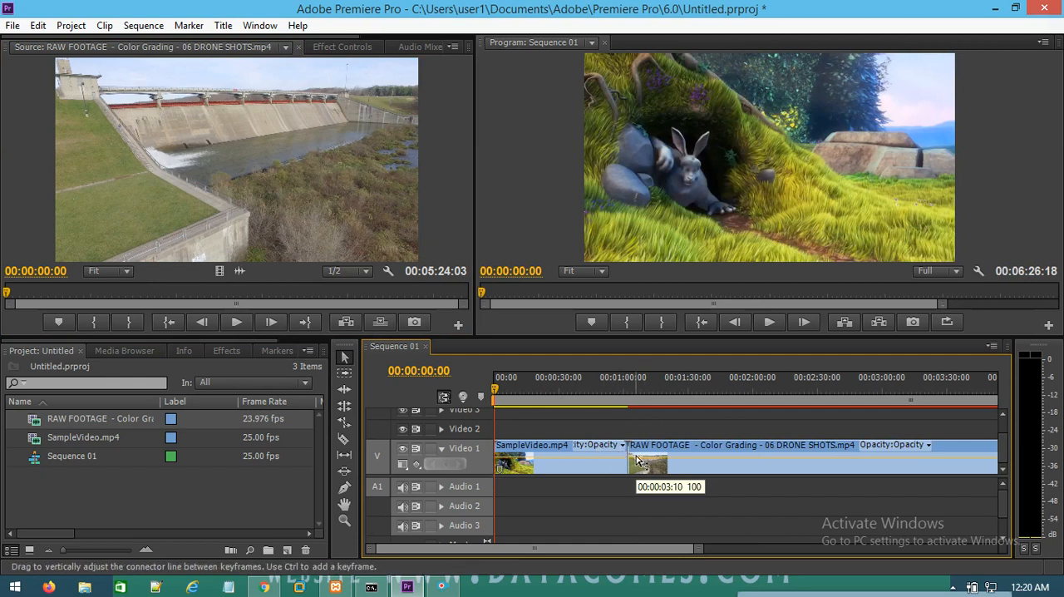
Step: Play the sequence across the cut between SampleVideo.mp4 and the drone footage
drag(496, 387, 617, 395)
click(769, 322)
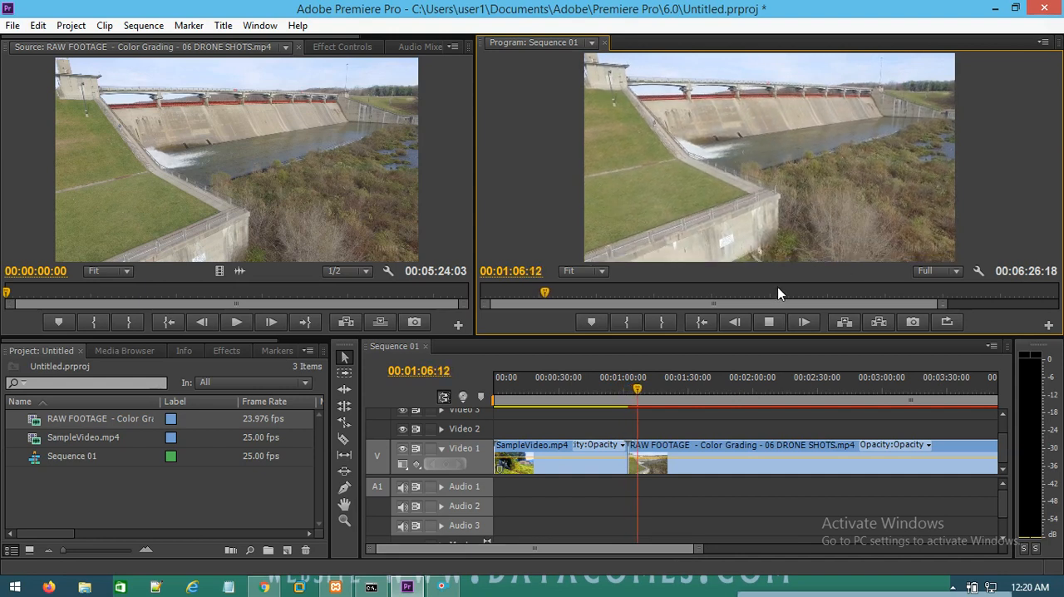
click(769, 321)
Step: Move the drone footage clip to the start of Video 2, above SampleVideo.mp4
drag(709, 449, 541, 445)
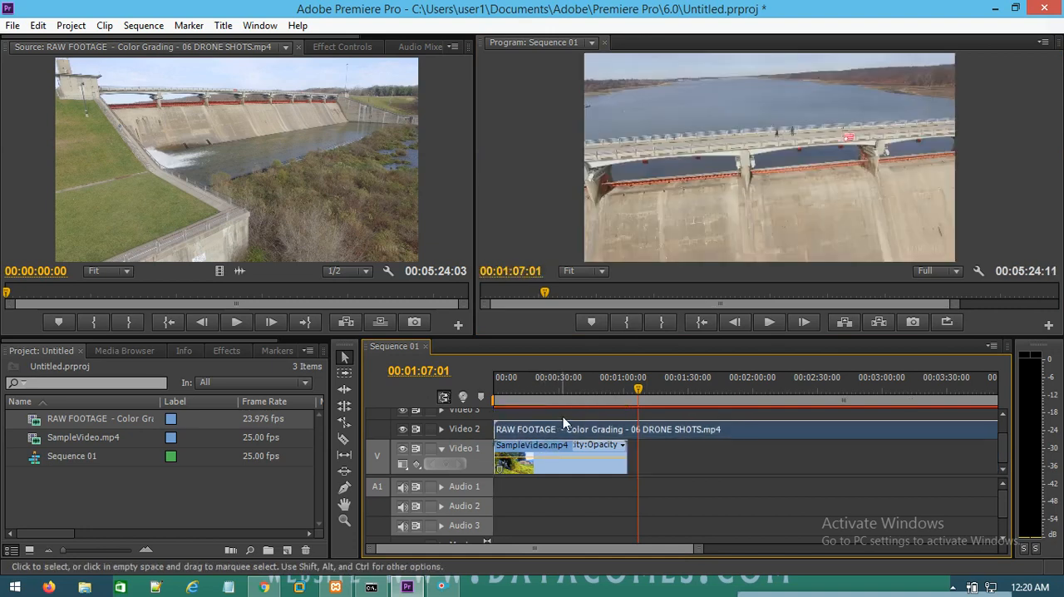
drag(690, 550, 790, 550)
click(694, 503)
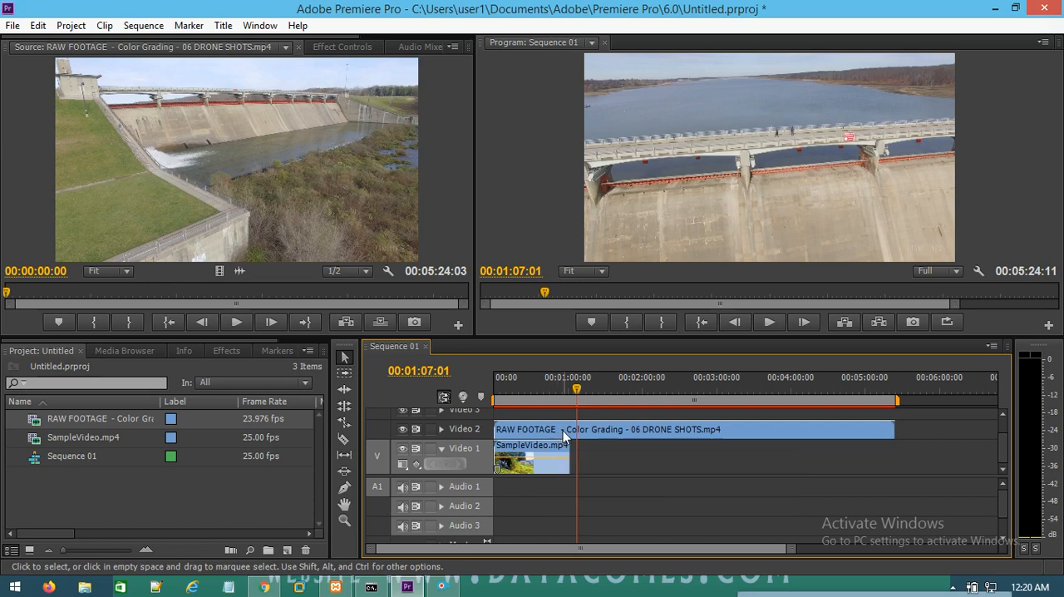
drag(557, 432, 505, 427)
click(629, 488)
Step: Shift the drone clip on Video 2 to start at about 34 seconds and scrub through the overlap with SampleVideo.mp4
drag(552, 429, 594, 441)
drag(573, 388, 510, 424)
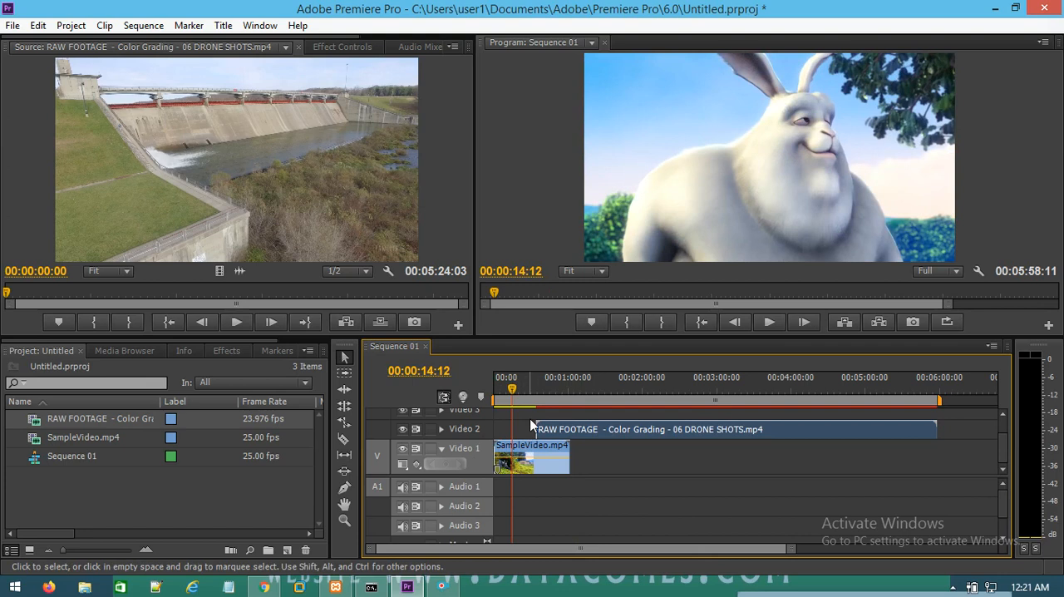
drag(512, 389, 564, 389)
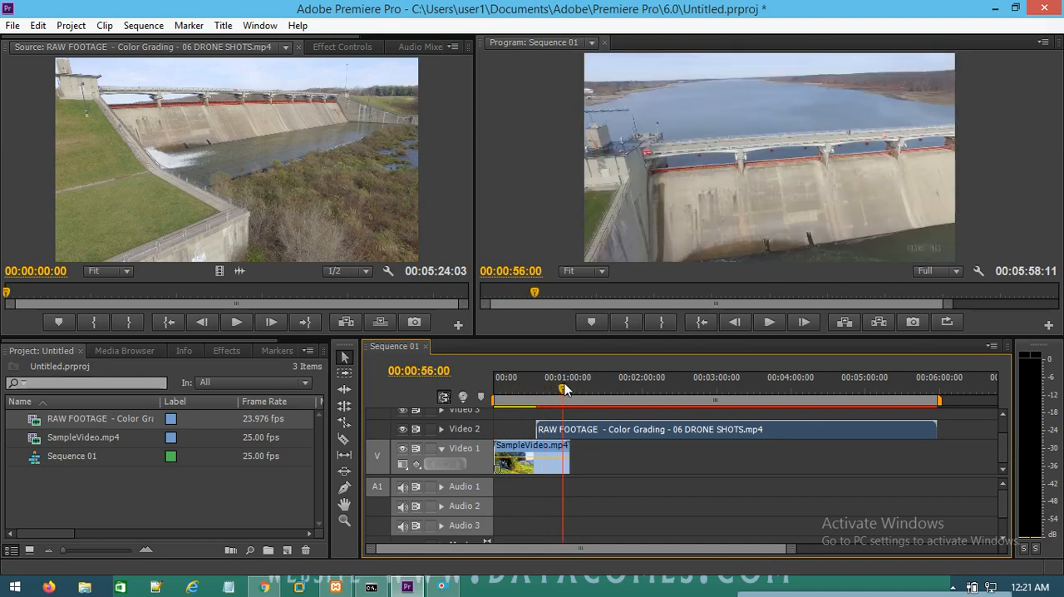
Step: Return the drone clip to Video 1 directly after SampleVideo.mp4 and clear it from the timeline
drag(568, 433, 489, 428)
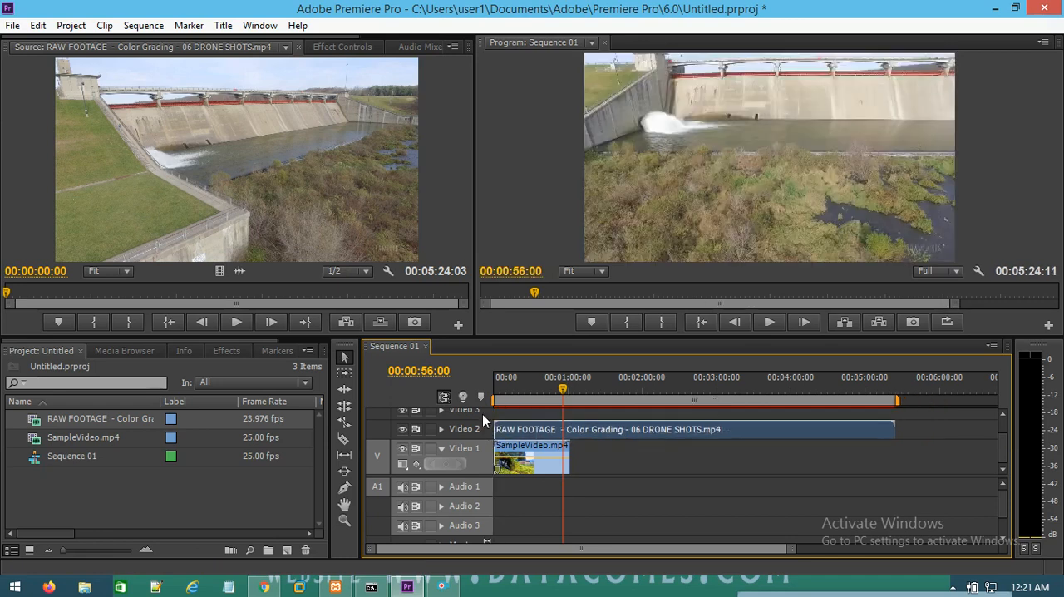
drag(521, 436, 593, 457)
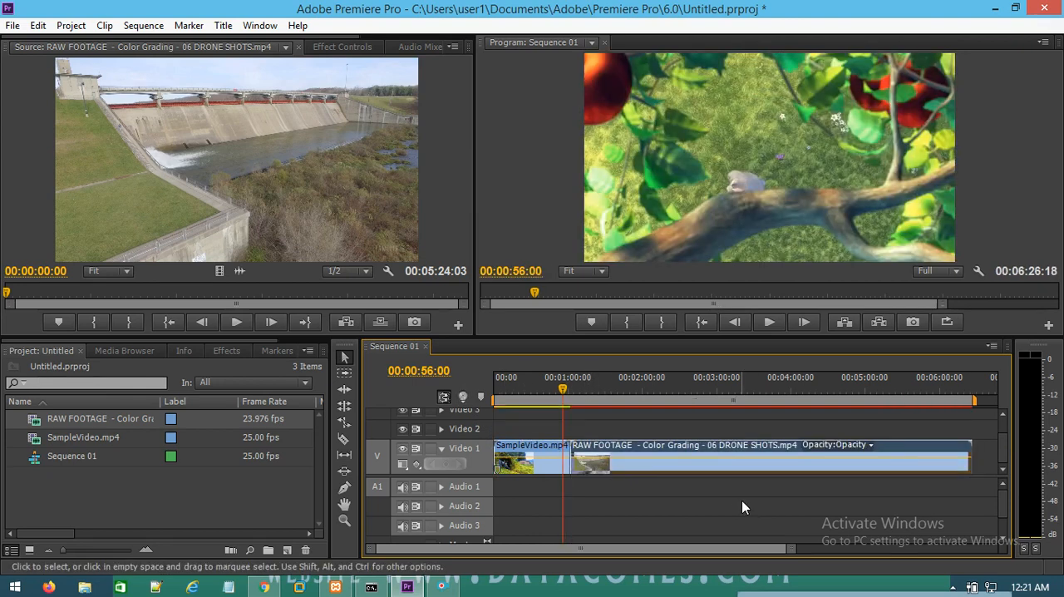
right_click(740, 454)
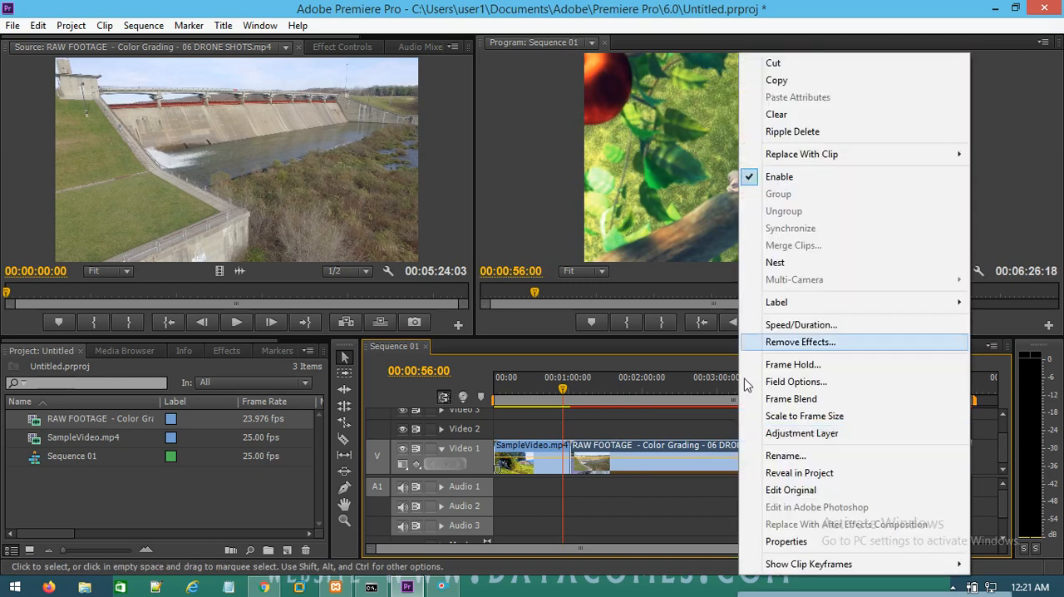
click(798, 113)
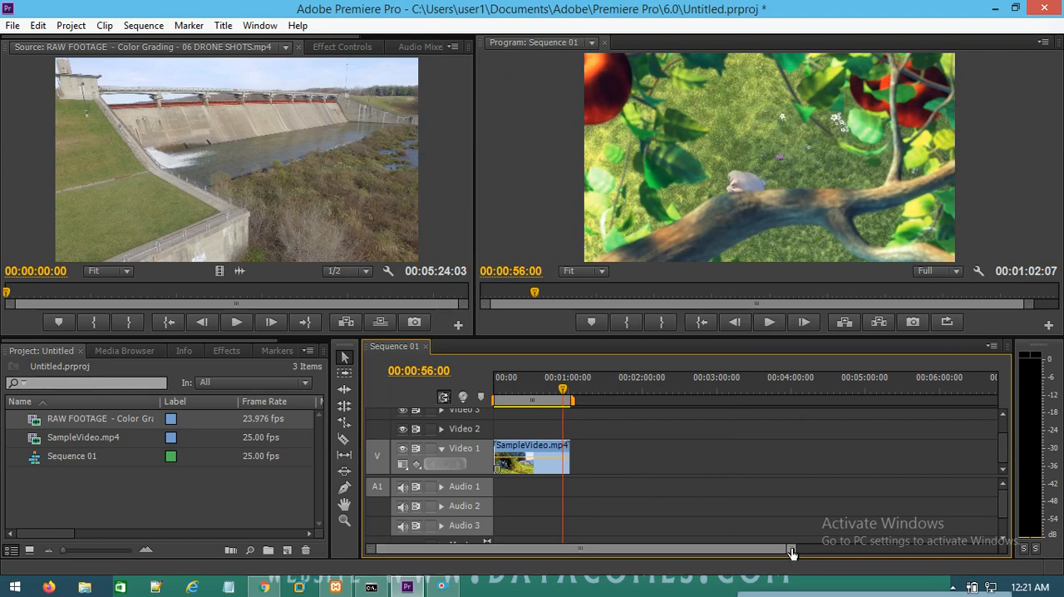
Step: Split SampleVideo.mp4 on Video 1 at 00:00:22:18 with the Razor tool
drag(790, 549, 667, 561)
drag(527, 549, 370, 565)
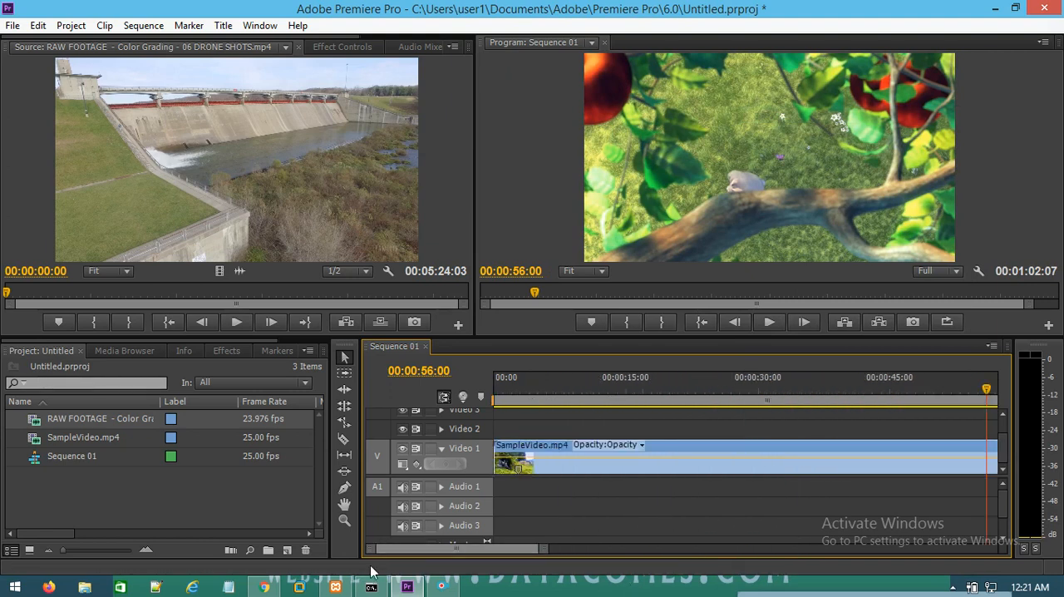
drag(994, 389, 694, 463)
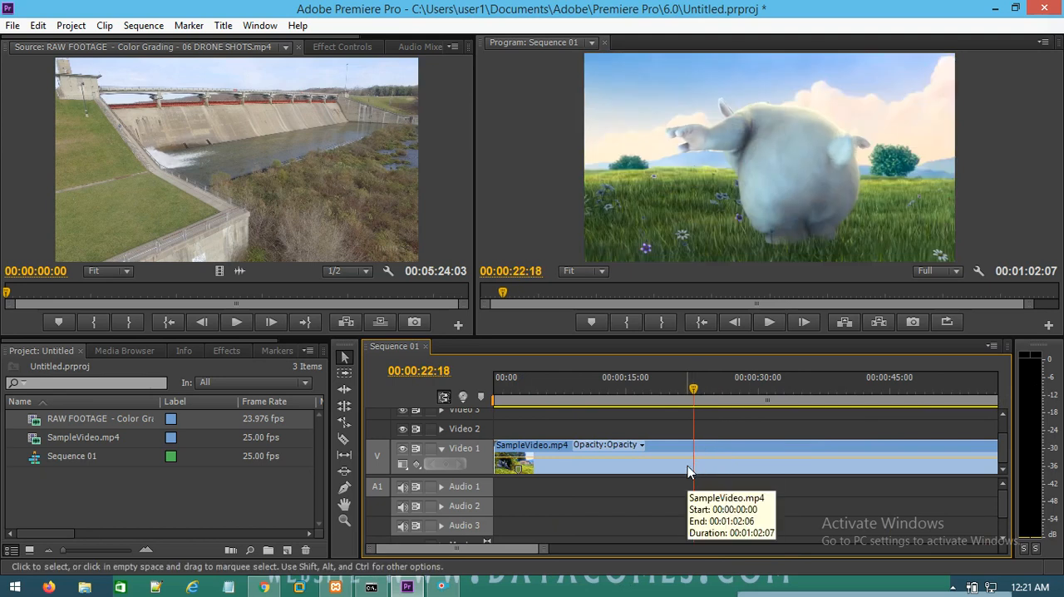
click(84, 436)
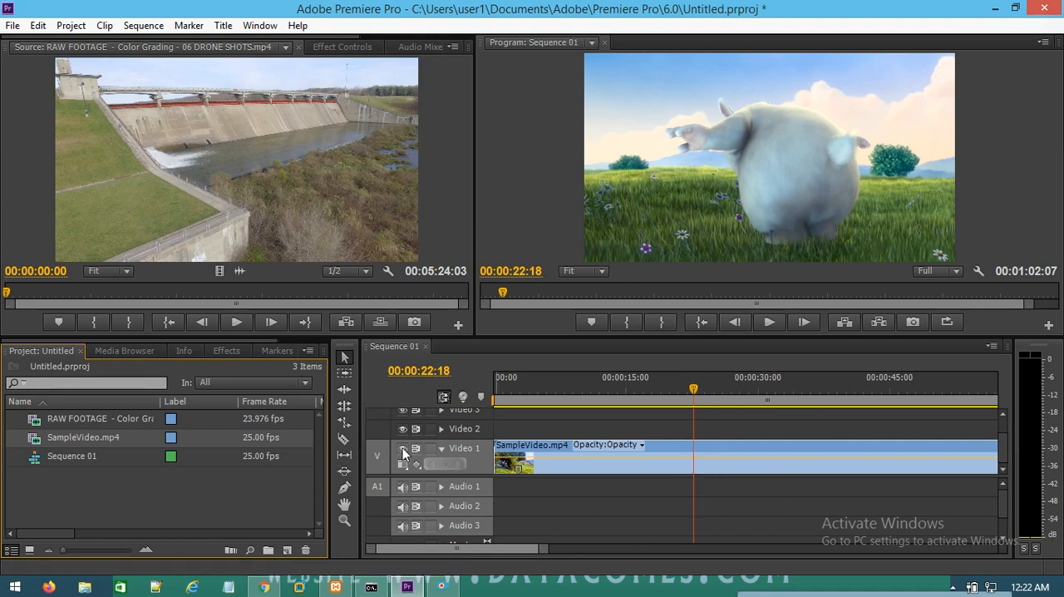
click(344, 441)
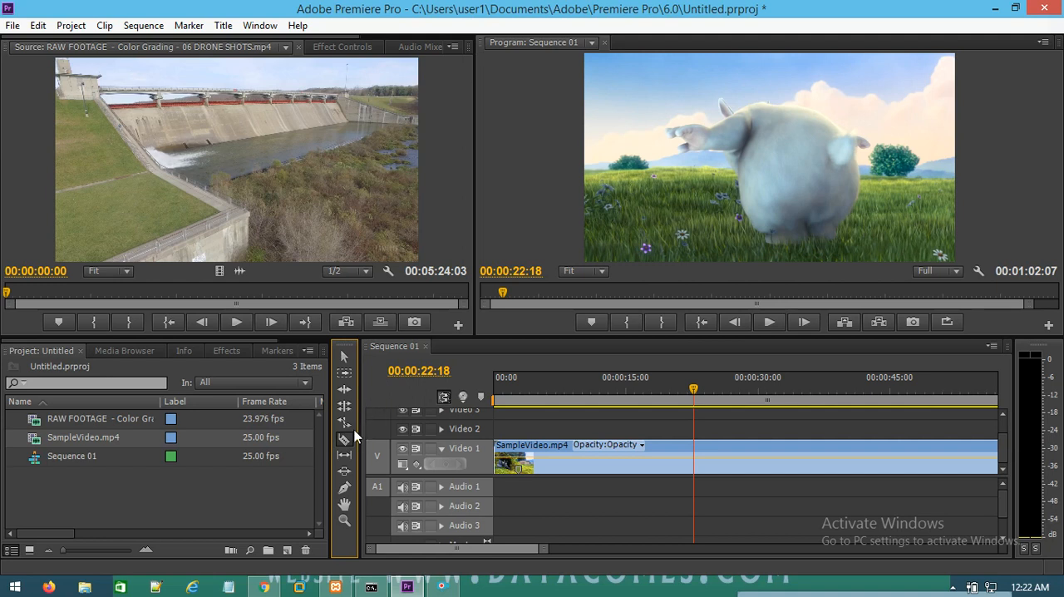
click(695, 456)
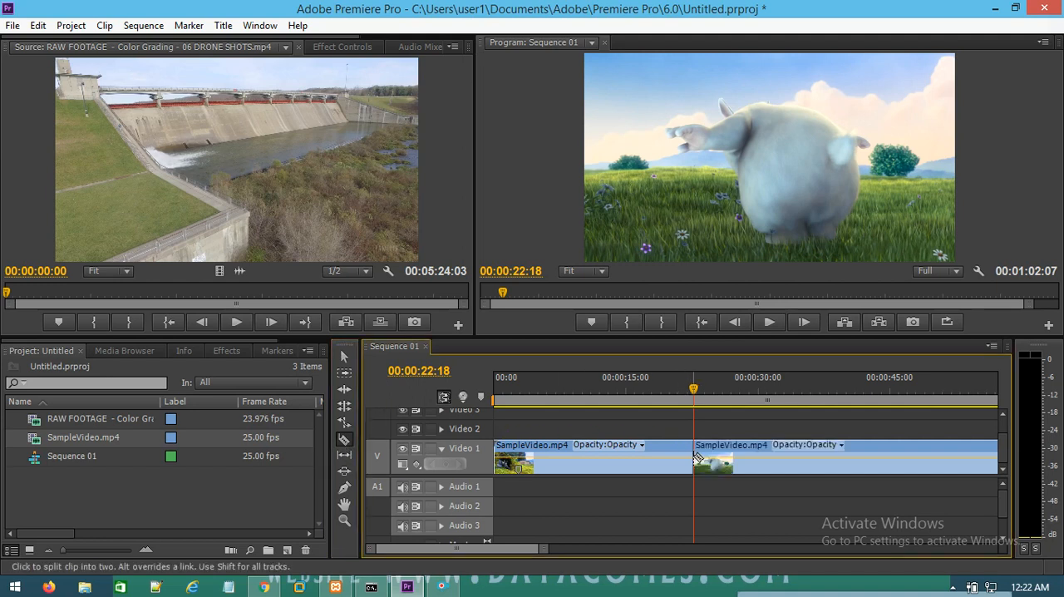
Step: Move the second part of SampleVideo.mp4 about 12 seconds later on Video 1, leaving a gap after the first part
click(345, 363)
click(756, 443)
drag(756, 443, 863, 444)
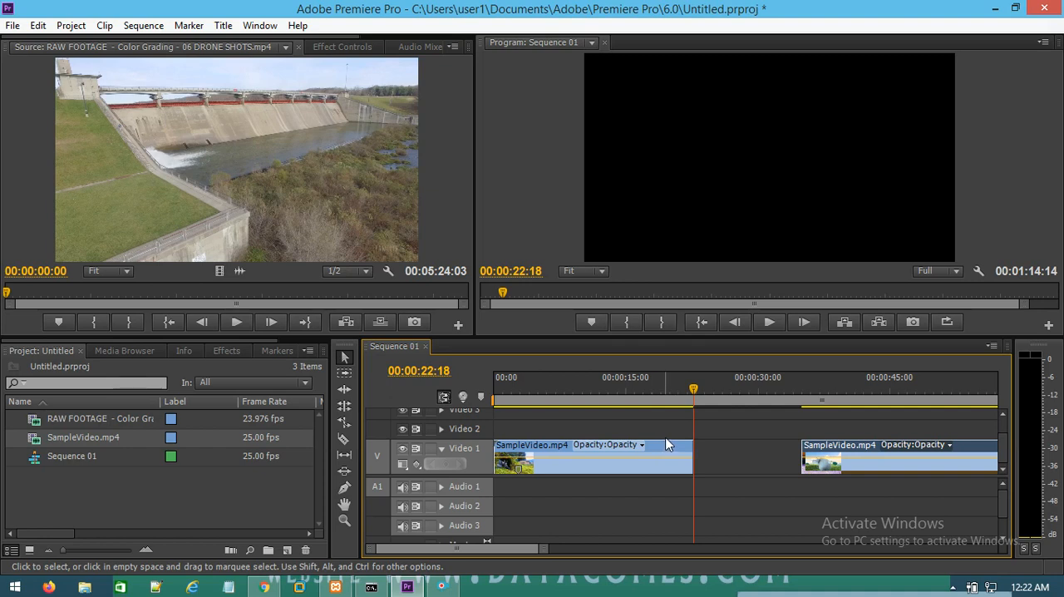
Step: Place only the drone footage's video on Video 2, shortened and starting near the end of the first SampleVideo.mp4 part
drag(219, 271, 1000, 428)
mouse_move(514, 550)
mouse_down()
mouse_move(443, 554)
mouse_move(613, 553)
mouse_move(528, 553)
mouse_up()
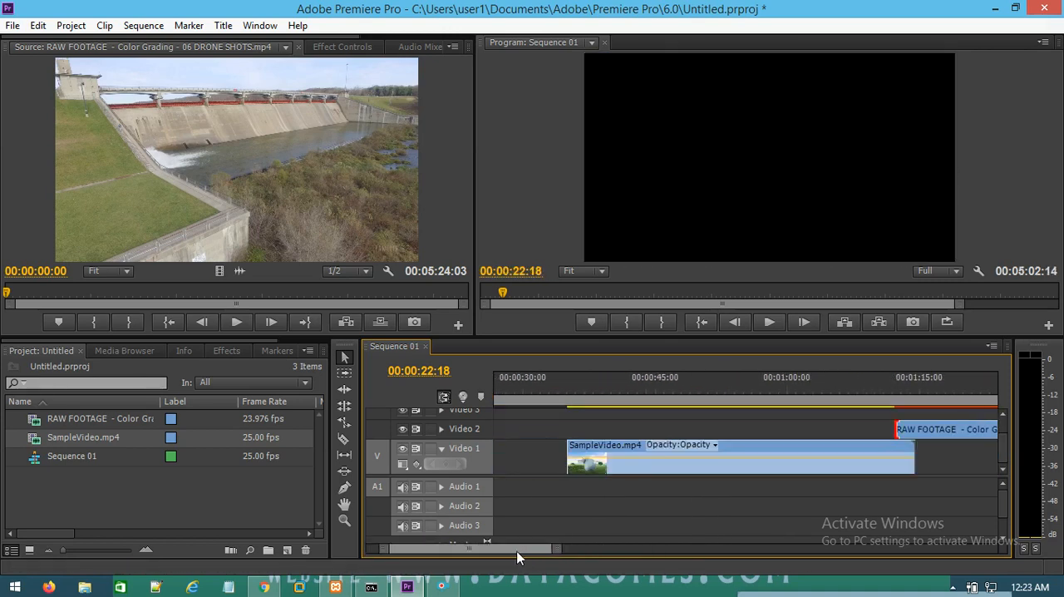
drag(956, 428, 622, 434)
drag(541, 431, 487, 436)
drag(536, 549, 704, 551)
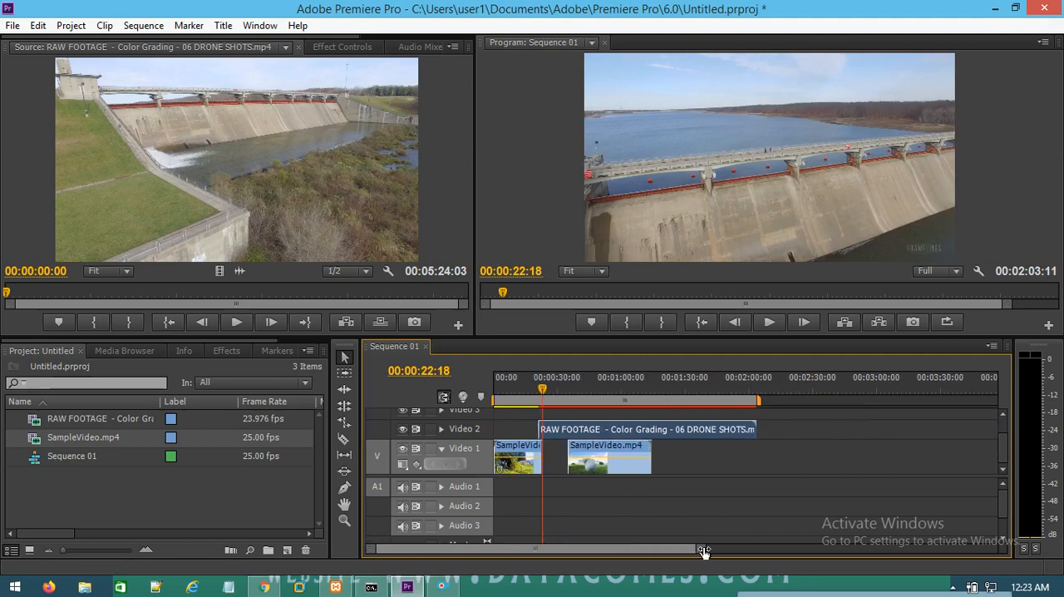
Step: Trim the drone clip's end back to the start of the second SampleVideo.mp4 part and move the clip into the gap on Video 1
drag(760, 429, 565, 429)
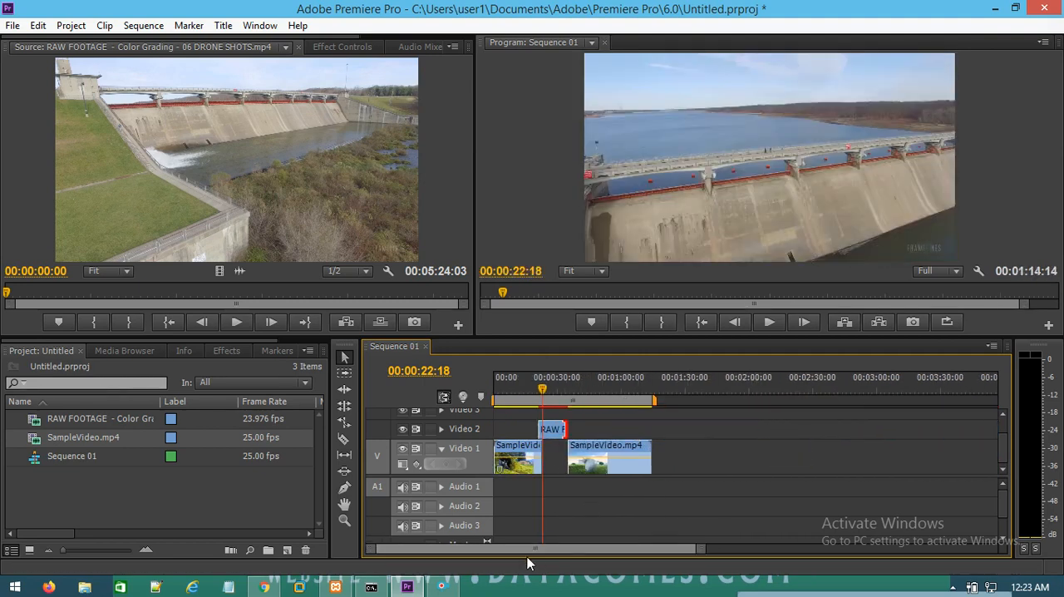
drag(701, 551, 599, 549)
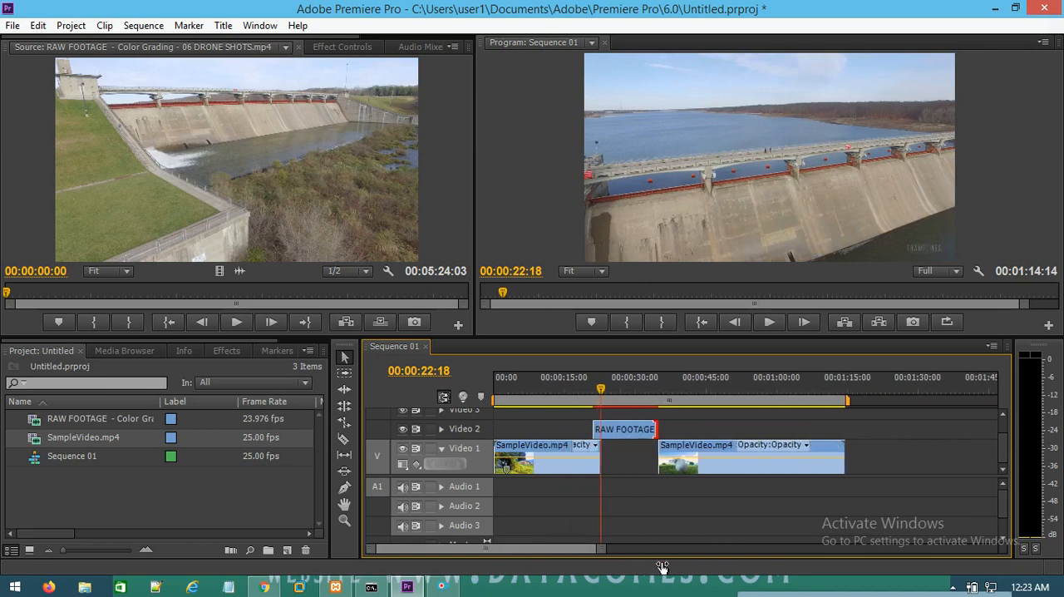
mouse_move(625, 430)
mouse_down()
mouse_move(645, 453)
mouse_move(646, 440)
mouse_move(629, 431)
mouse_up()
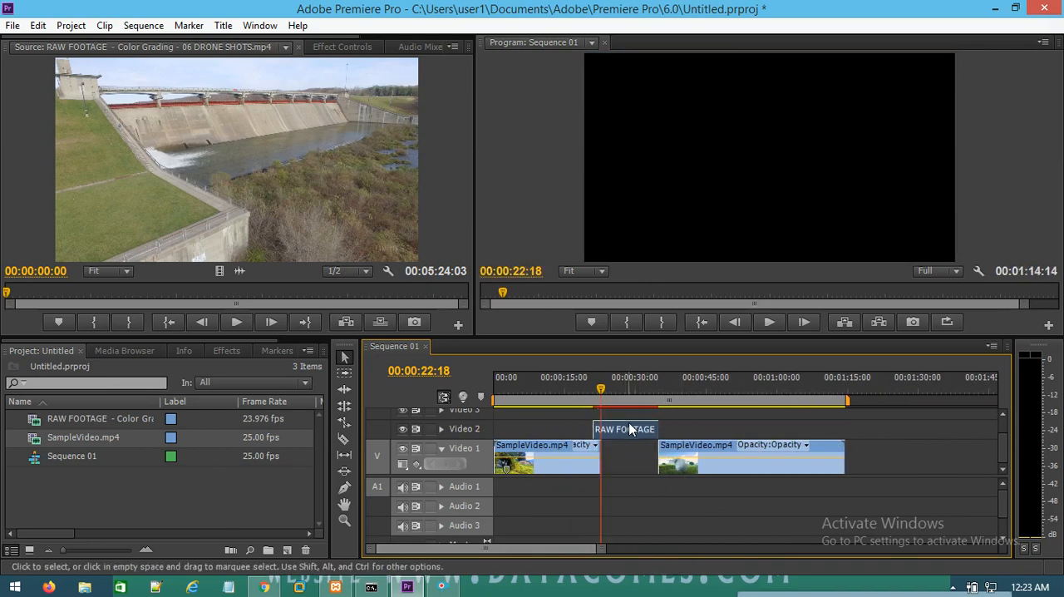
drag(622, 433, 640, 467)
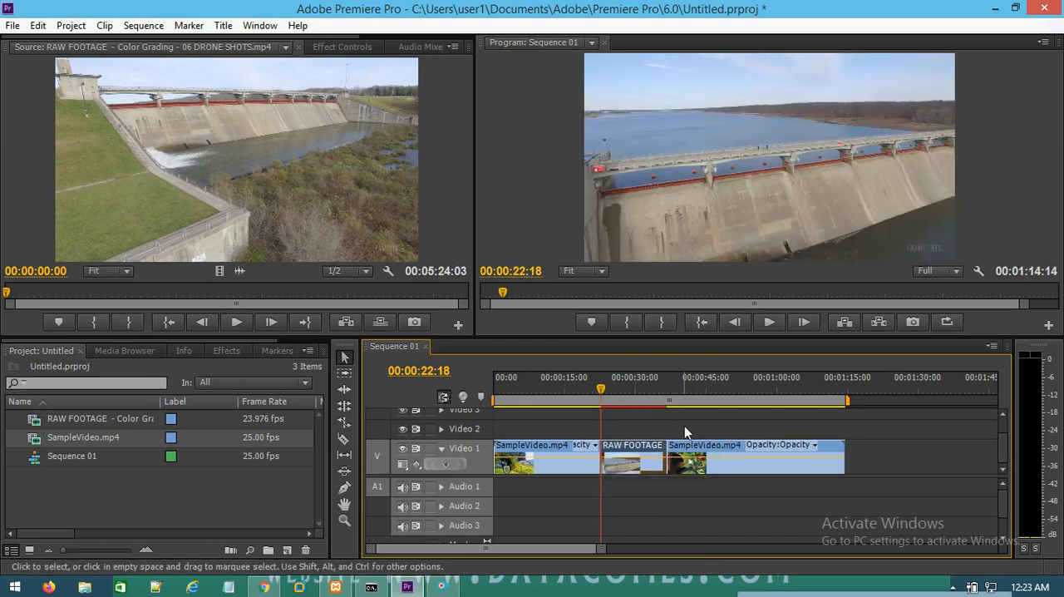
Step: Reposition the drone clip and the second SampleVideo.mp4 part on Video 1 so the three clips follow each other without overlapping
drag(632, 459, 626, 429)
drag(693, 462, 727, 452)
drag(633, 430, 641, 457)
drag(713, 459, 688, 460)
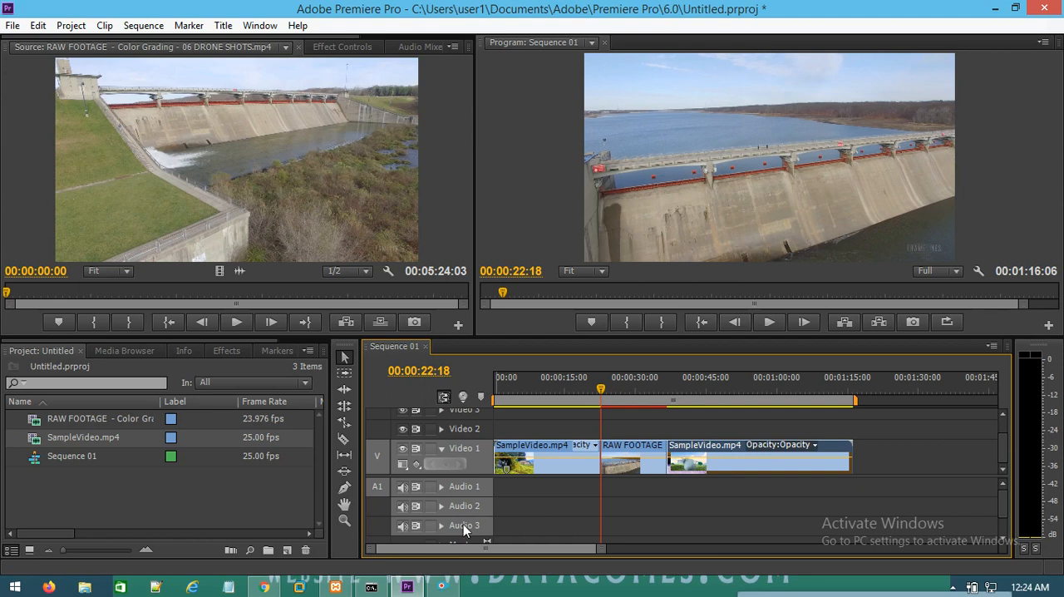
Step: Delete the drone clip and the second SampleVideo.mp4 part, then extend the remaining SampleVideo.mp4 clip to its full length, 00:01:02:07
drag(898, 427, 640, 504)
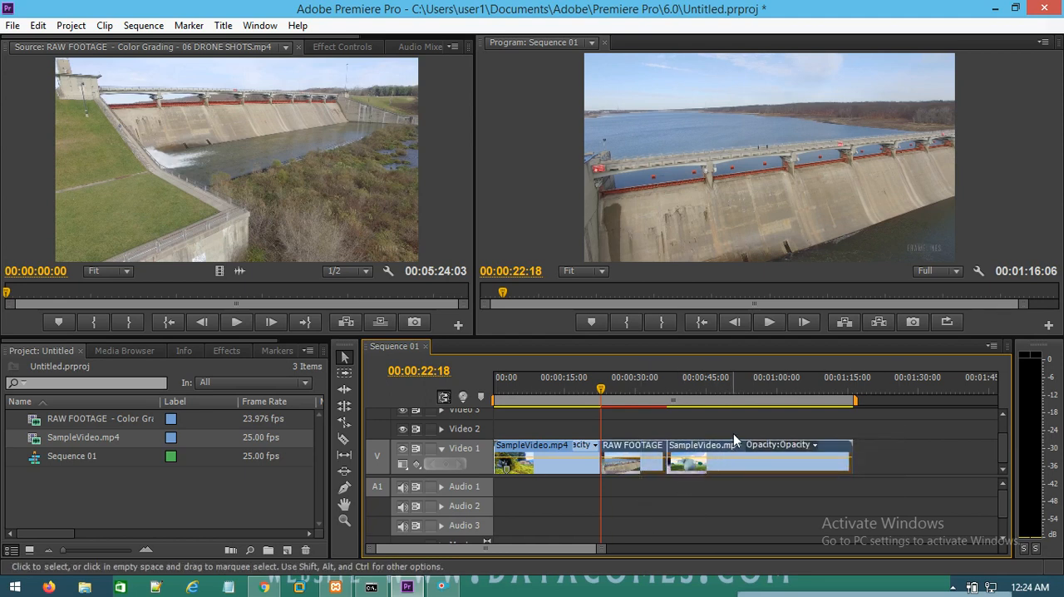
key(Delete)
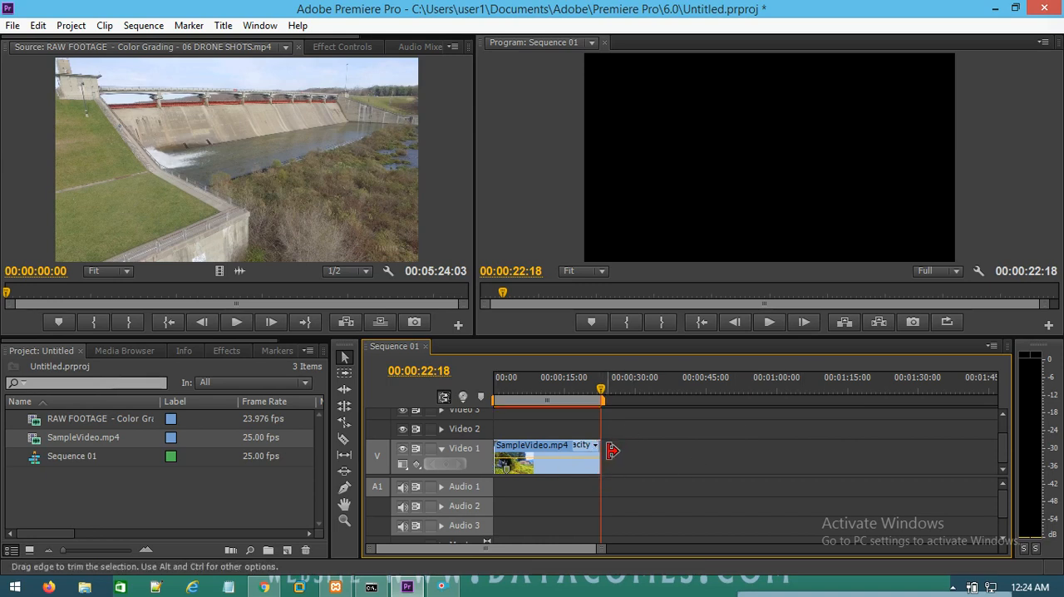
drag(600, 453, 790, 458)
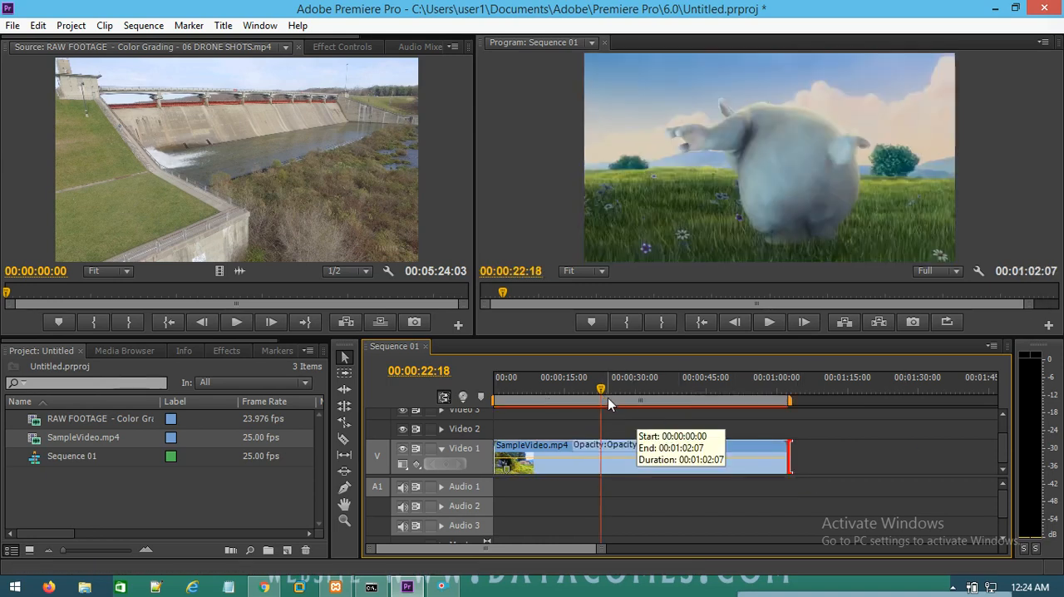
click(615, 471)
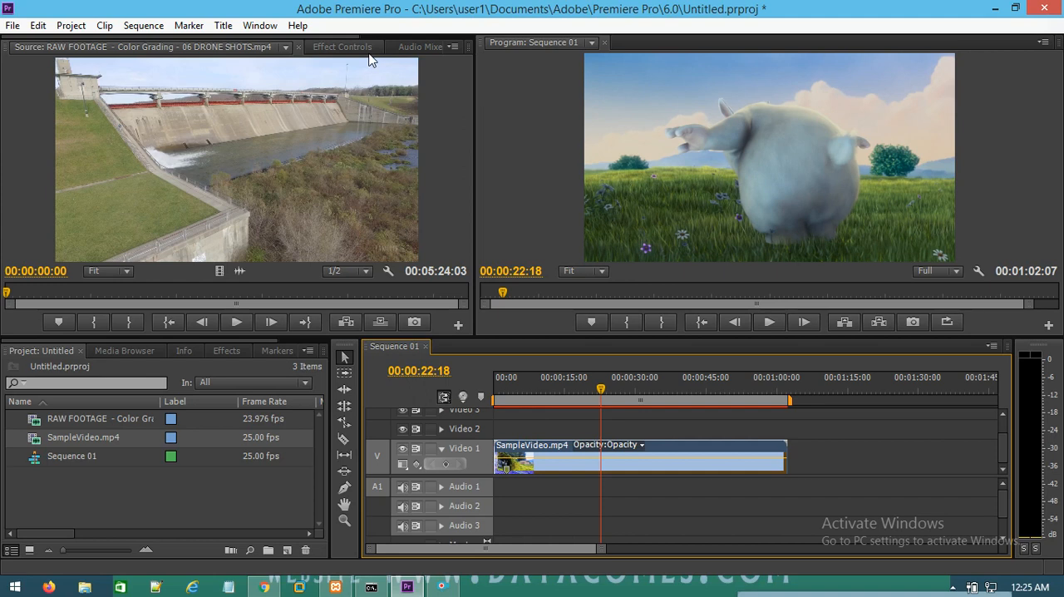
Step: Show the effect controls of the SampleVideo.mp4 clip on Video 1 and expand its Motion properties
click(343, 47)
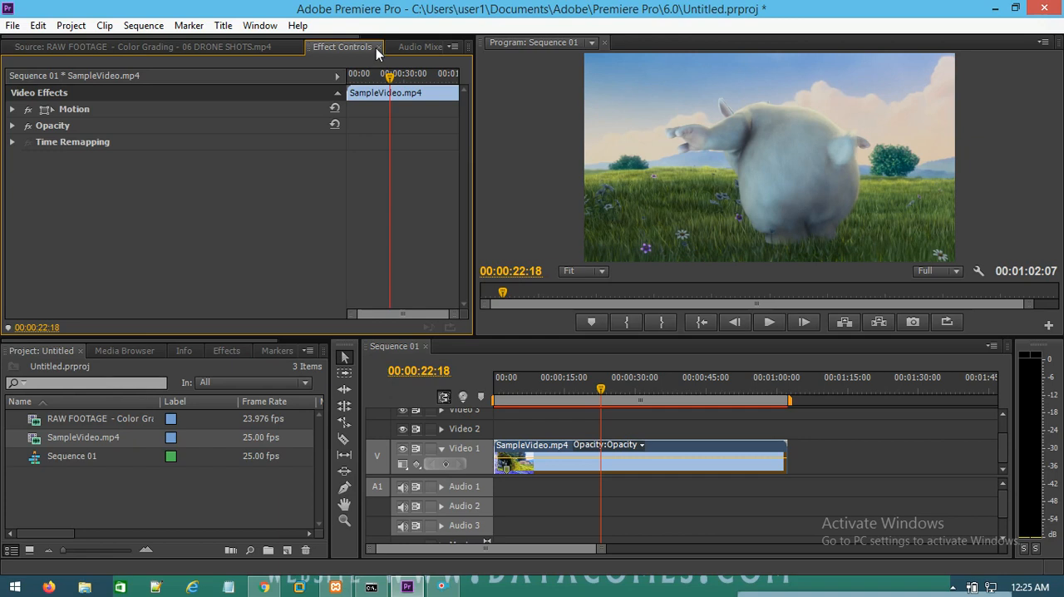
click(654, 457)
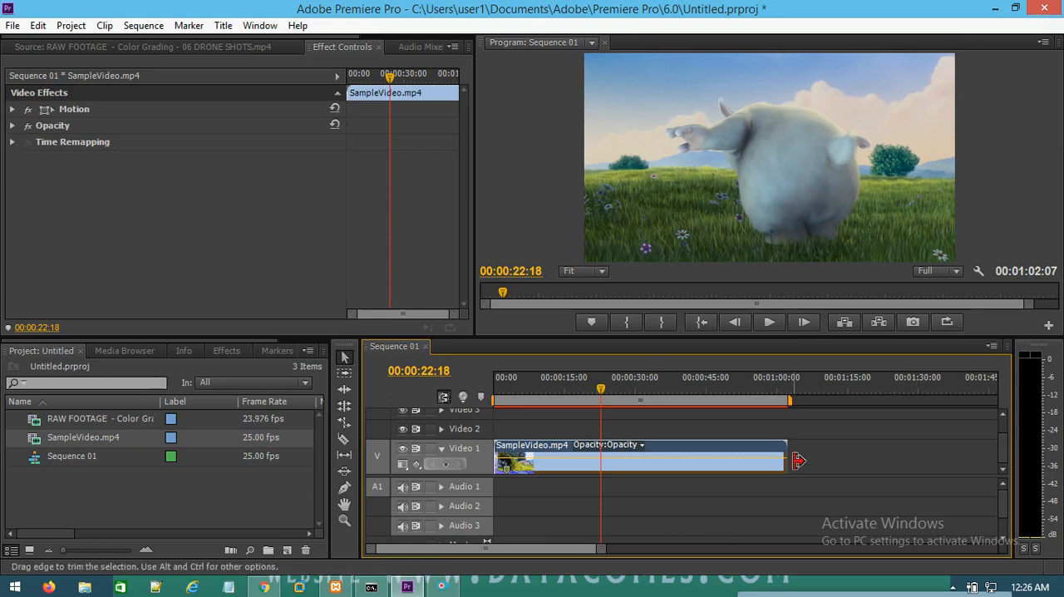
click(812, 429)
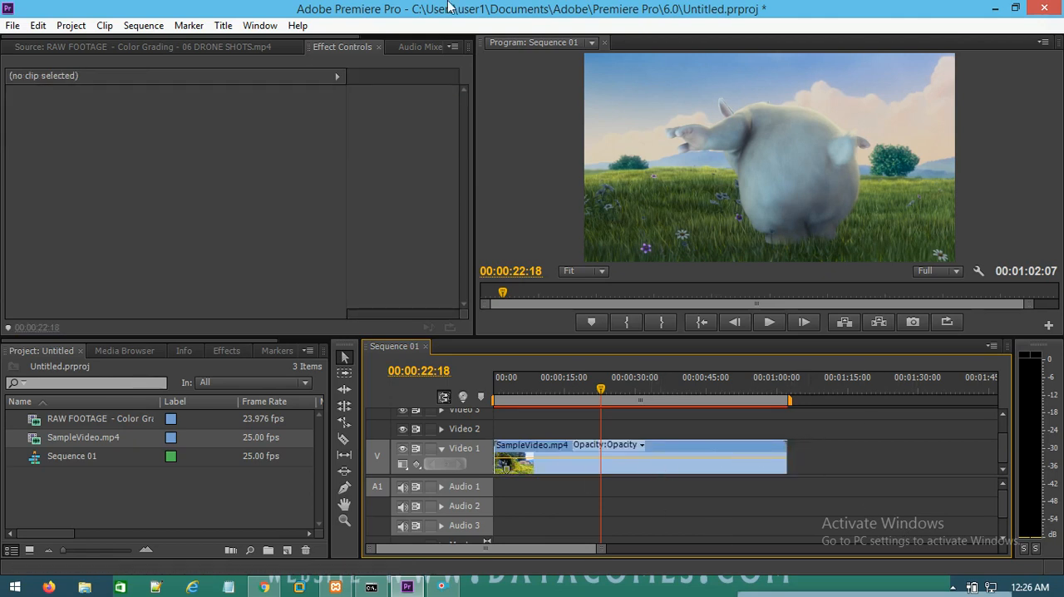
click(339, 47)
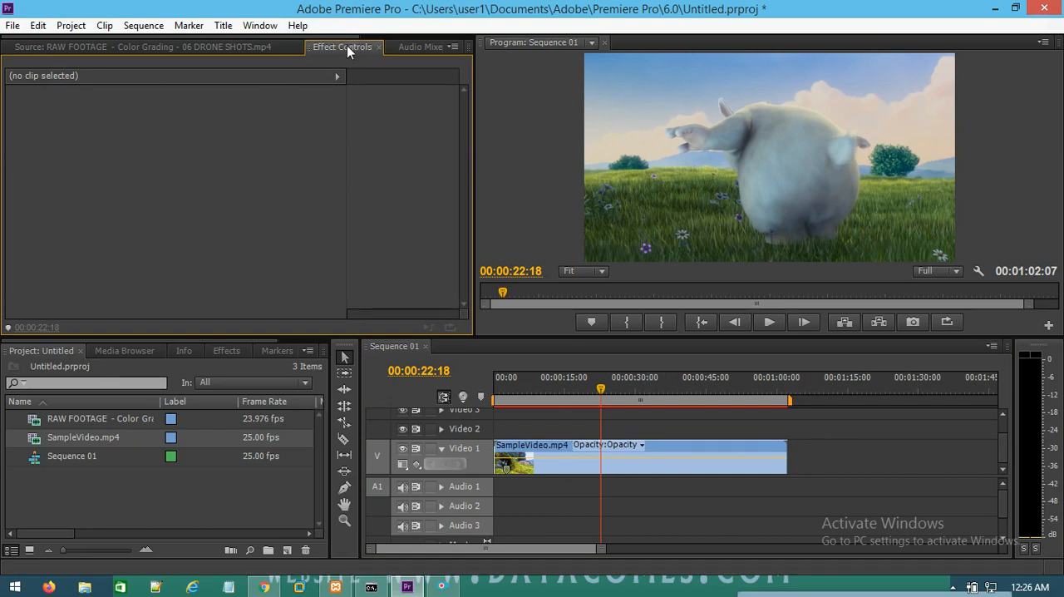
click(706, 446)
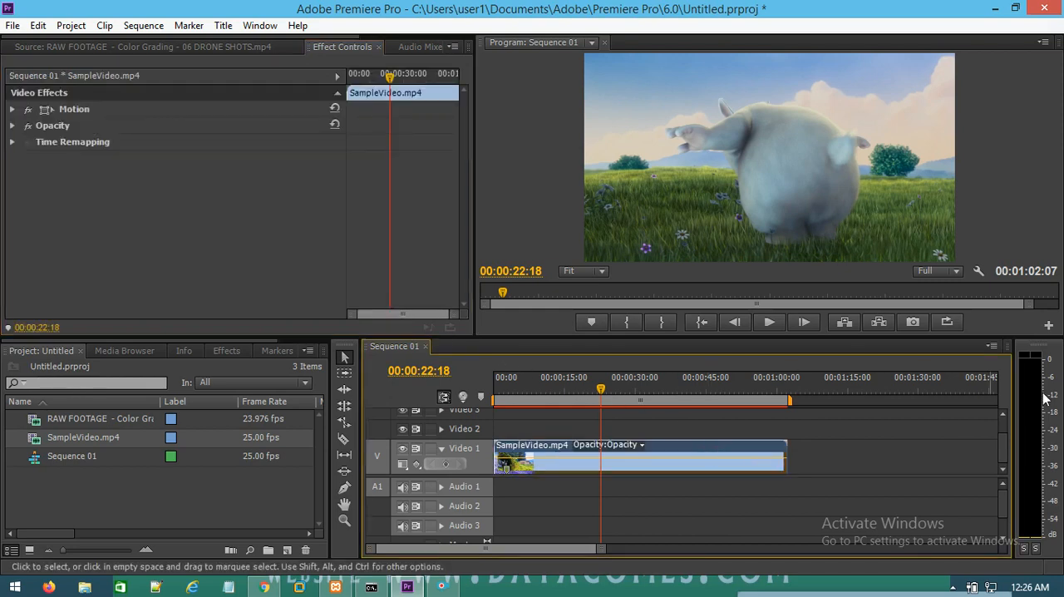
click(13, 109)
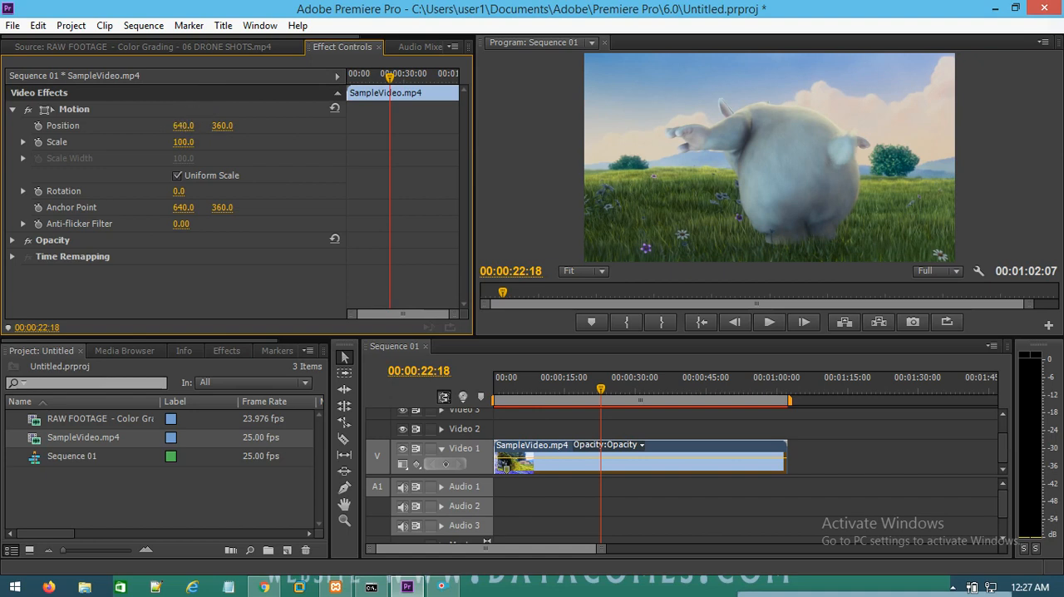
Step: Shift the clip's Motion position to 610.0 horizontally and 349.0 vertically
drag(183, 126, 432, 125)
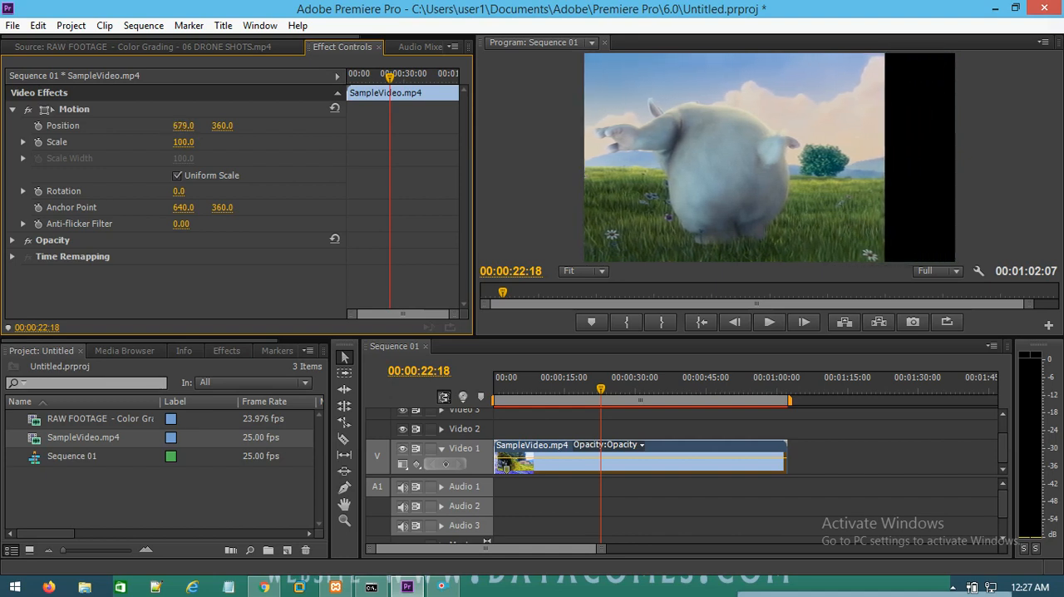
drag(182, 125, 126, 126)
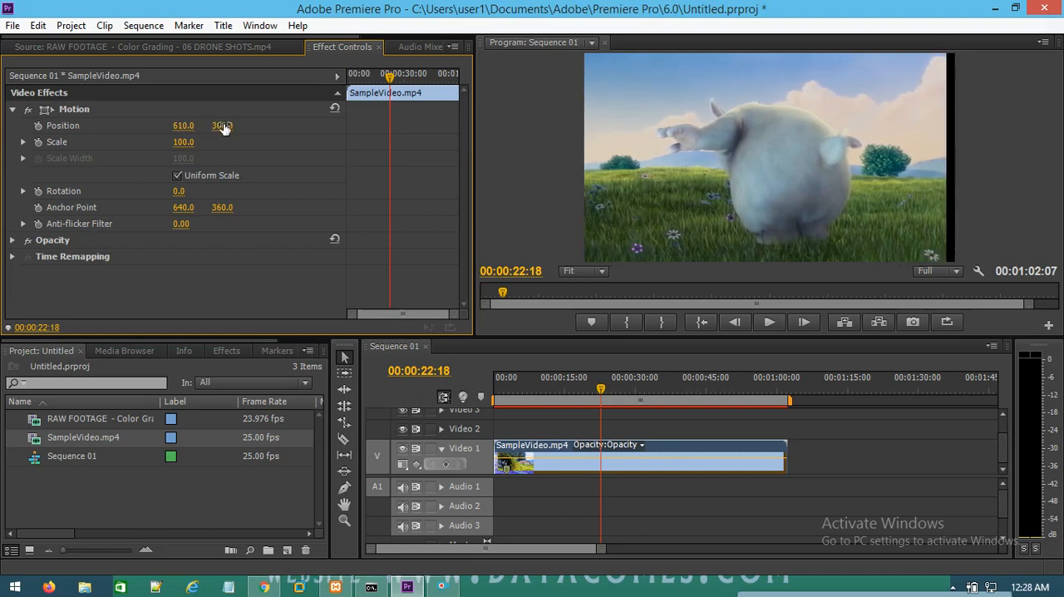
drag(222, 126, 315, 136)
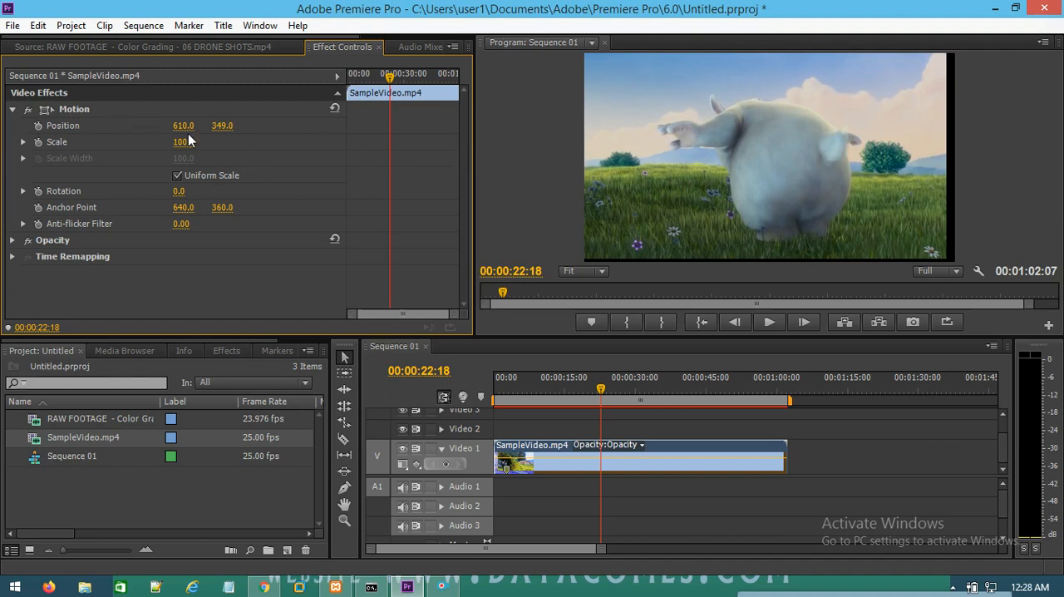
Step: Move the clip freely within the program preview to a position of about 645.0, 365.1
click(771, 121)
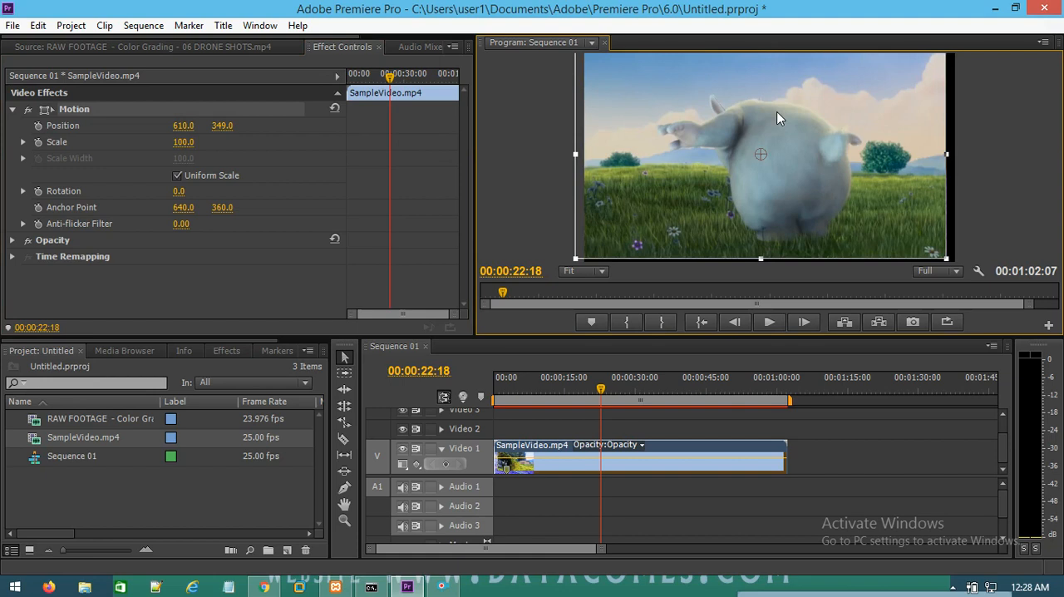
mouse_move(785, 109)
mouse_down()
mouse_move(746, 110)
mouse_move(693, 142)
mouse_move(705, 193)
mouse_move(827, 223)
mouse_move(869, 128)
mouse_move(702, 109)
mouse_move(678, 175)
mouse_move(600, 87)
mouse_move(848, 55)
mouse_move(896, 176)
mouse_move(705, 210)
mouse_move(798, 62)
mouse_move(803, 158)
mouse_move(852, 135)
mouse_move(773, 112)
mouse_move(741, 129)
mouse_move(817, 73)
mouse_move(805, 71)
mouse_move(800, 98)
mouse_up()
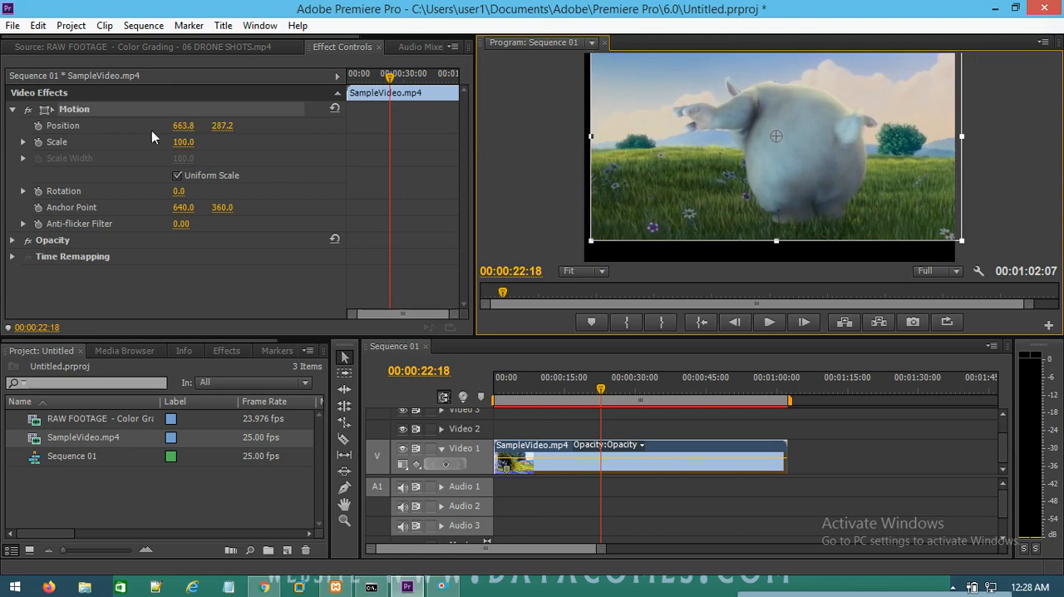
drag(796, 134, 695, 212)
drag(626, 141, 791, 145)
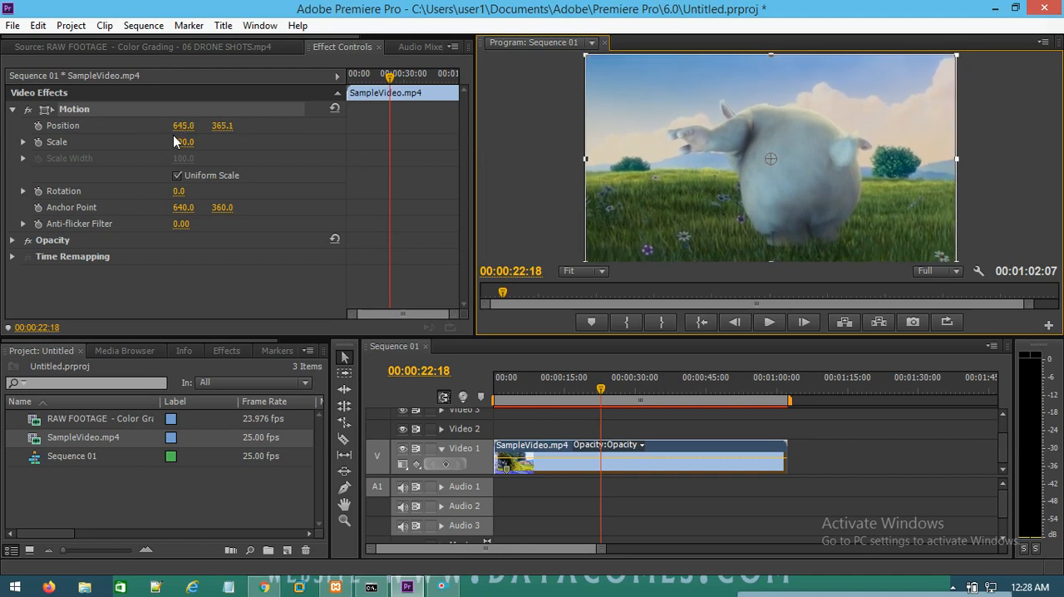
Step: Reduce the clip's scale to 76.0, then resize its frame in the program preview to about 89.4 and down to about 51.4
click(299, 142)
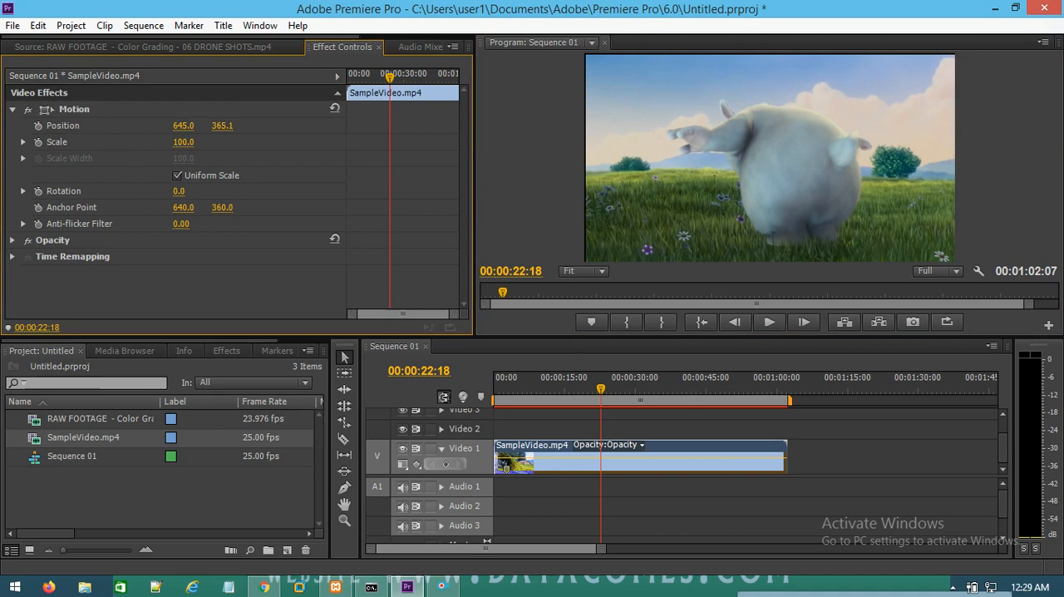
mouse_move(181, 142)
mouse_down()
mouse_move(122, 142)
mouse_move(196, 142)
mouse_move(104, 142)
mouse_move(257, 142)
mouse_move(160, 142)
mouse_up()
click(791, 143)
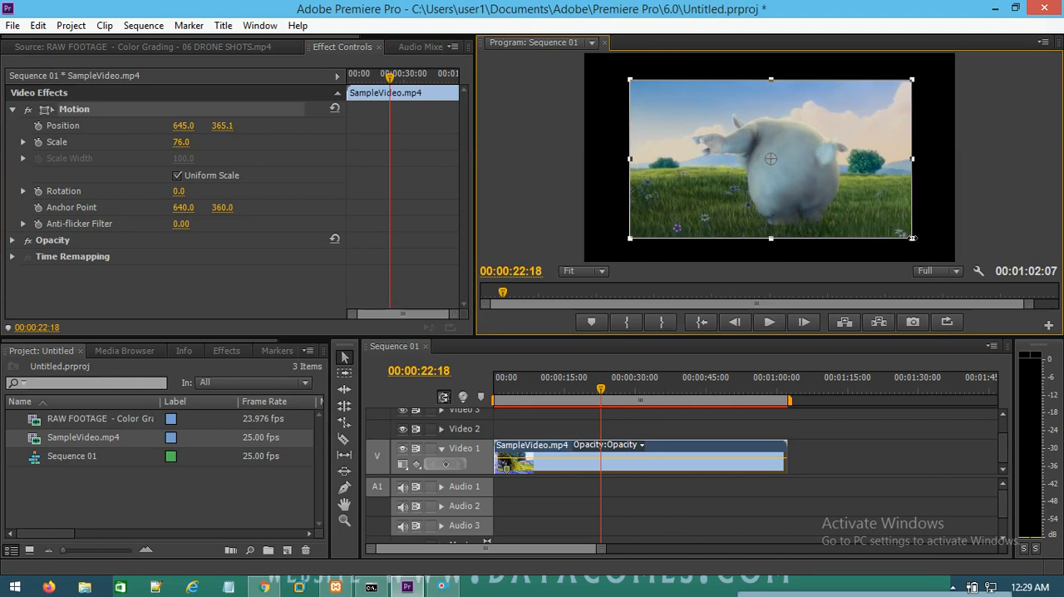
drag(914, 238, 848, 252)
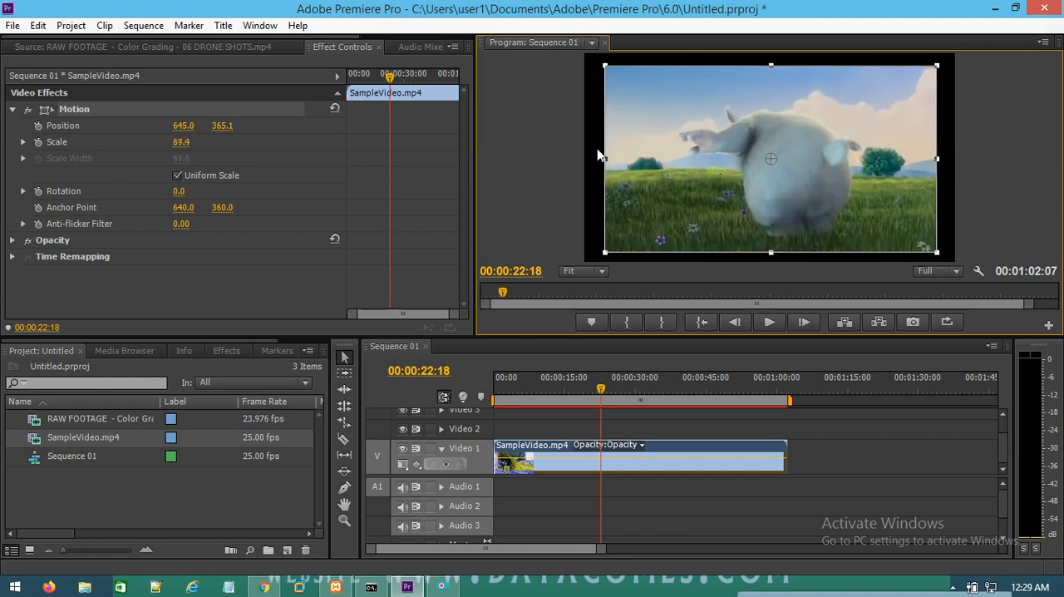
click(530, 191)
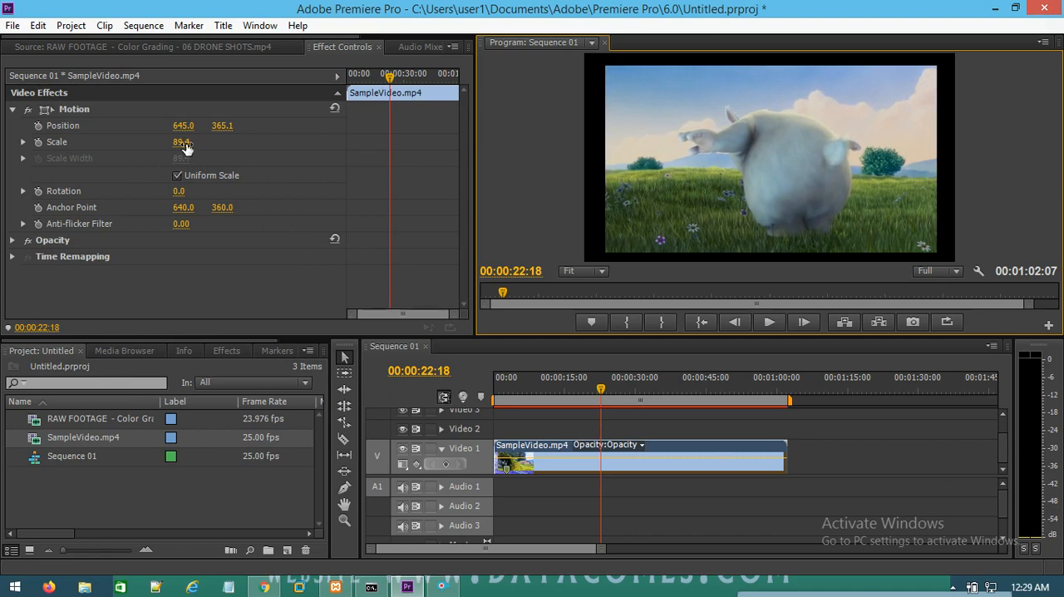
click(839, 152)
drag(937, 252, 881, 211)
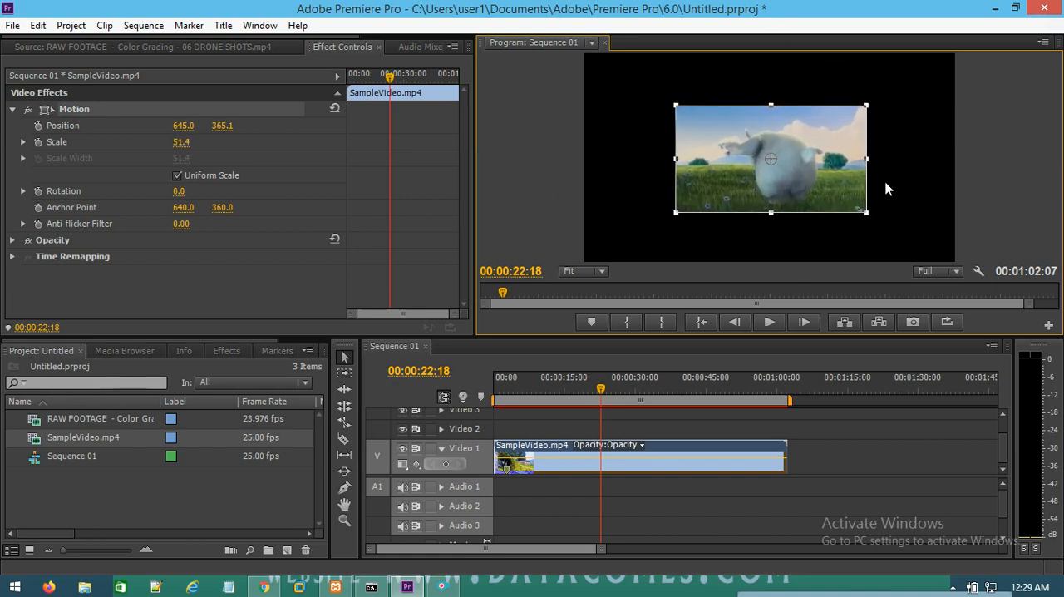
Step: Turn off Uniform Scale and stretch the frame to a scale height of about 55.9 and a scale width of about 47.2
click(177, 178)
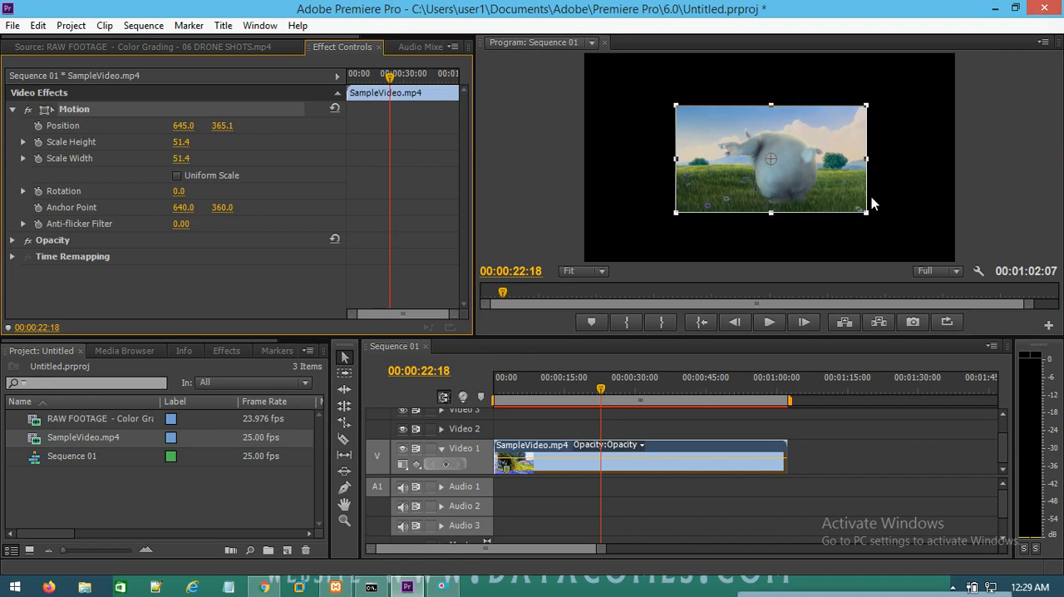
mouse_move(771, 212)
mouse_down()
mouse_move(772, 260)
mouse_move(777, 190)
mouse_move(782, 233)
mouse_move(789, 214)
mouse_up()
mouse_move(866, 159)
mouse_down()
mouse_move(903, 164)
mouse_move(825, 170)
mouse_move(858, 166)
mouse_up()
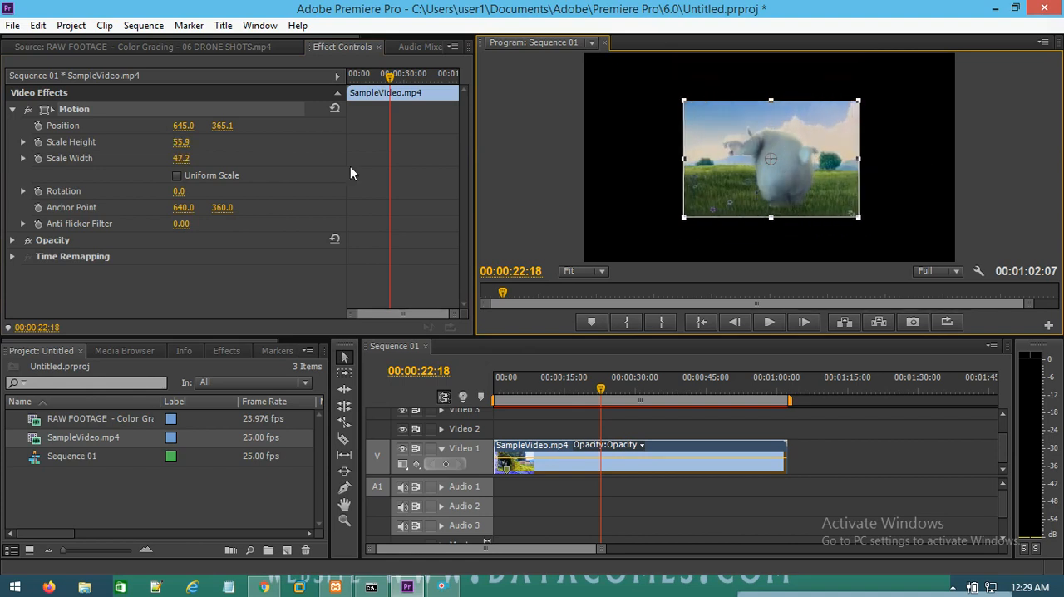
Step: Turn Uniform Scale back on, enlarge the clip to a scale of about 61.8 and move it to about 650.3, 330.2
click(180, 179)
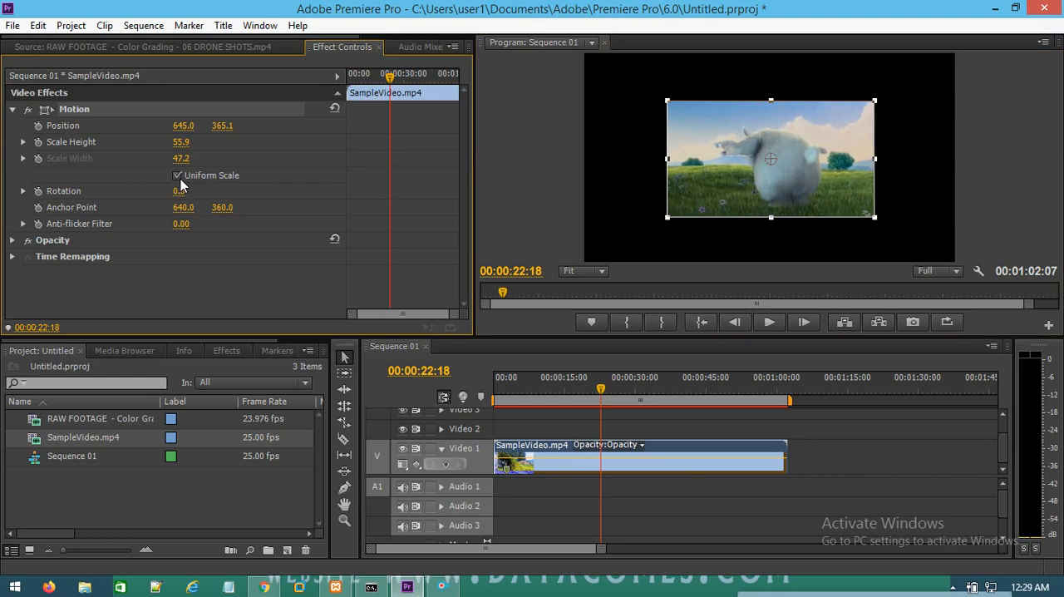
drag(713, 216, 682, 210)
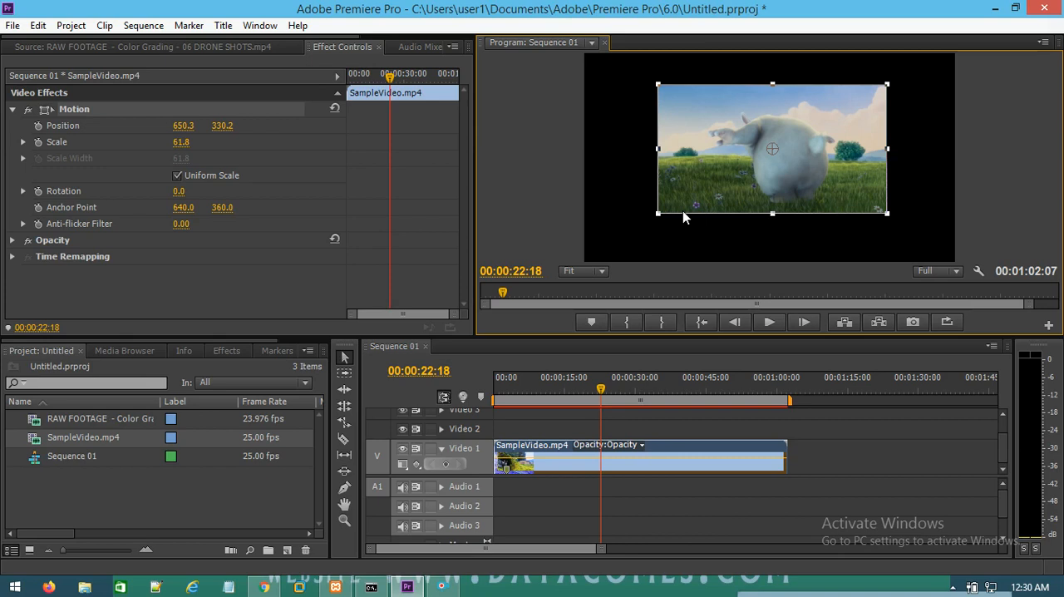
click(607, 200)
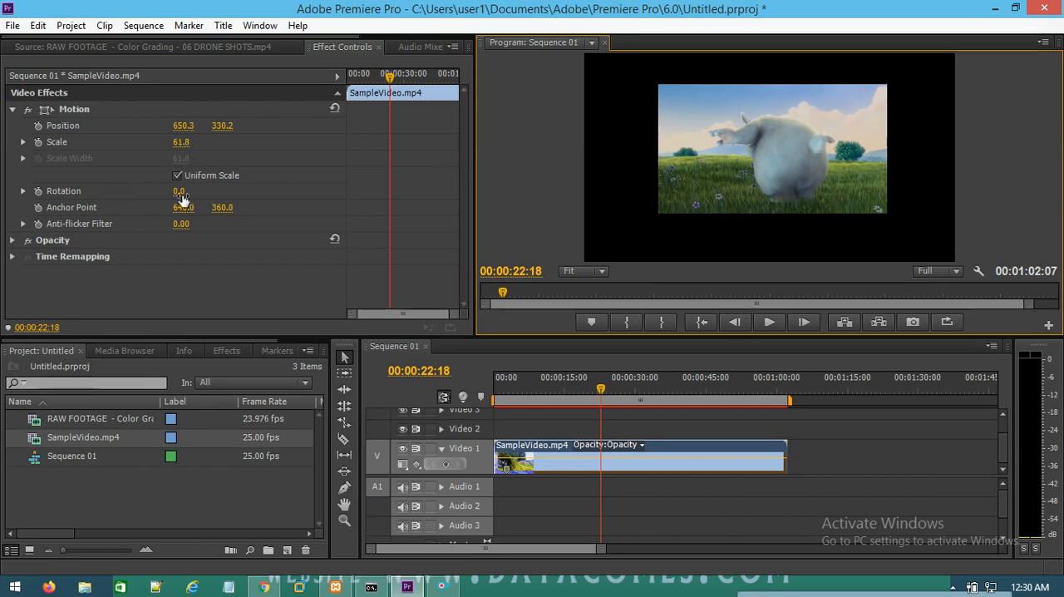
Step: Tilt the clip to -1.0°, then rotate its frame in the program preview to about 1.4°
mouse_move(179, 194)
mouse_down()
mouse_move(221, 193)
mouse_move(124, 194)
mouse_move(176, 194)
mouse_up()
double_click(723, 154)
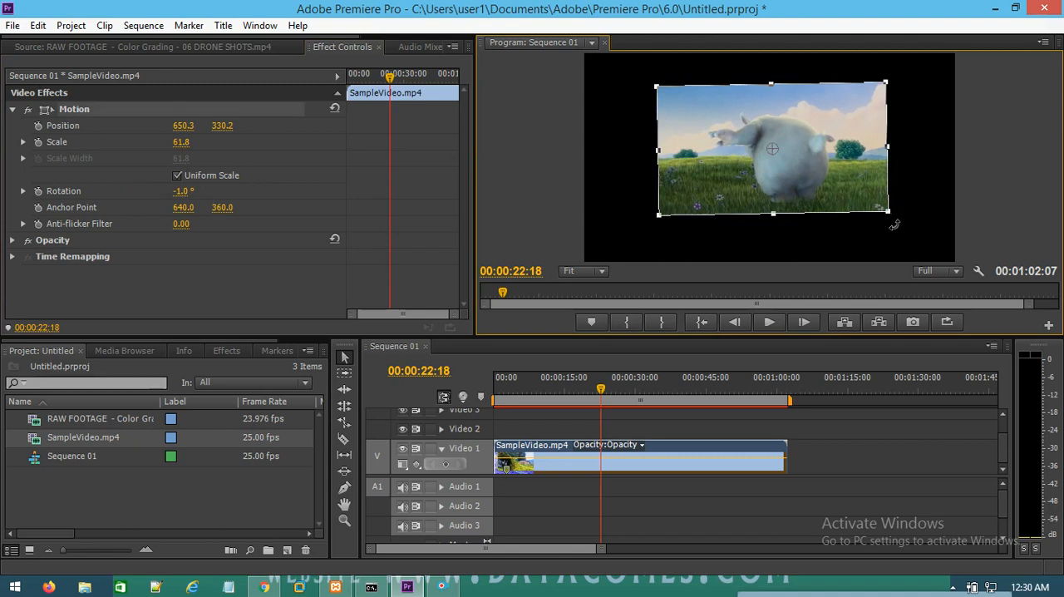
drag(895, 225, 824, 184)
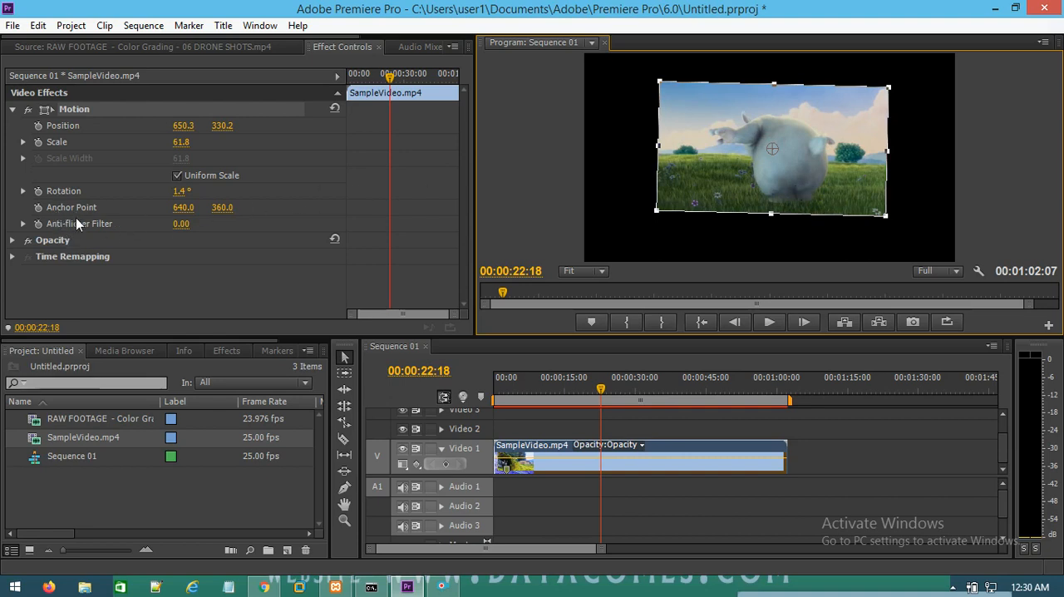
Step: Expand the clip's Opacity properties, lower the opacity to 0% at 00:00:22:18, then raise it to 100%
click(11, 240)
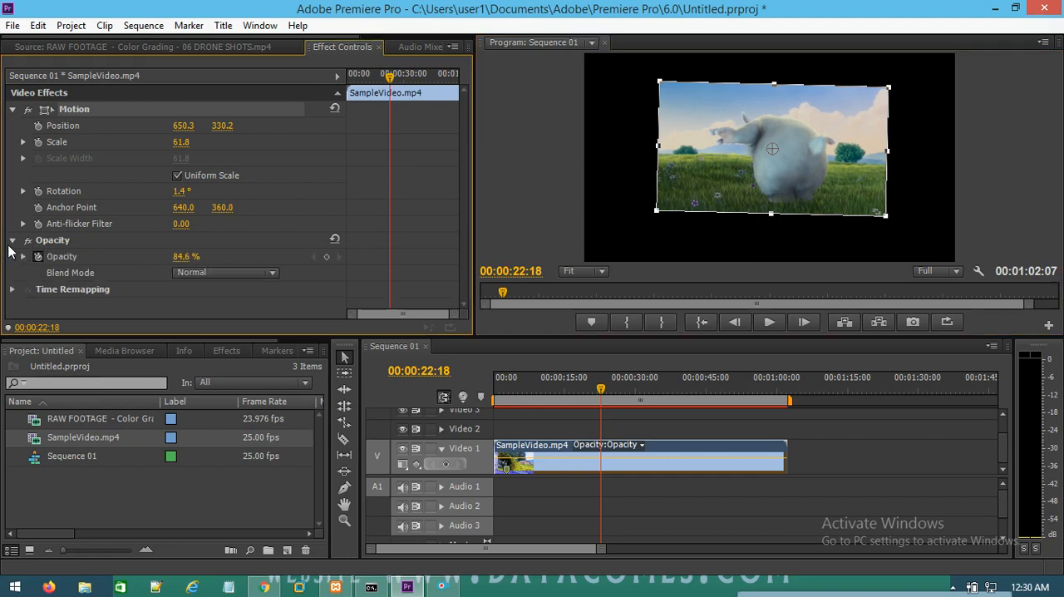
click(572, 176)
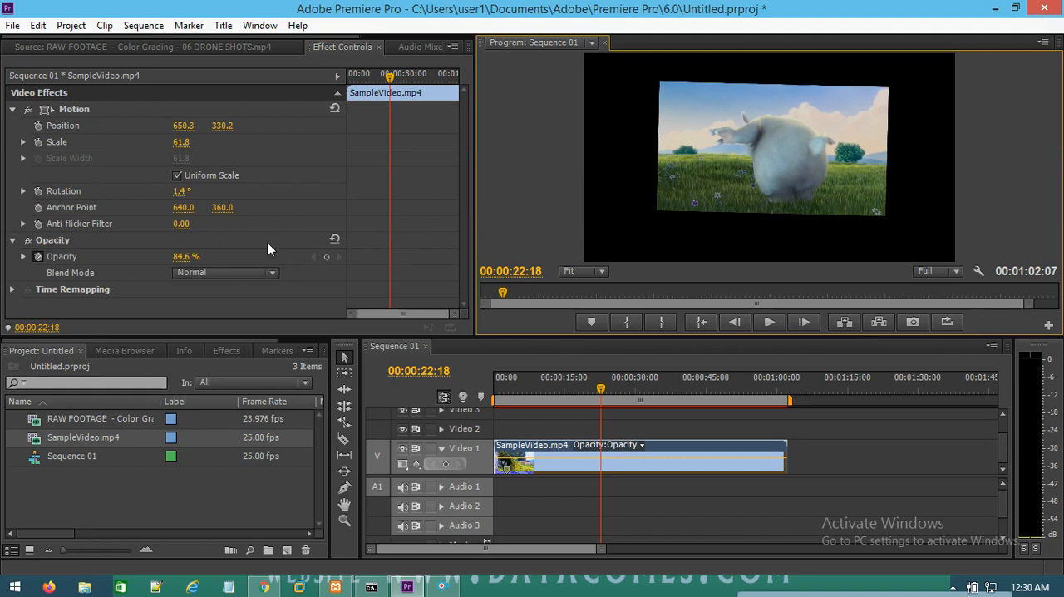
drag(183, 257, 116, 257)
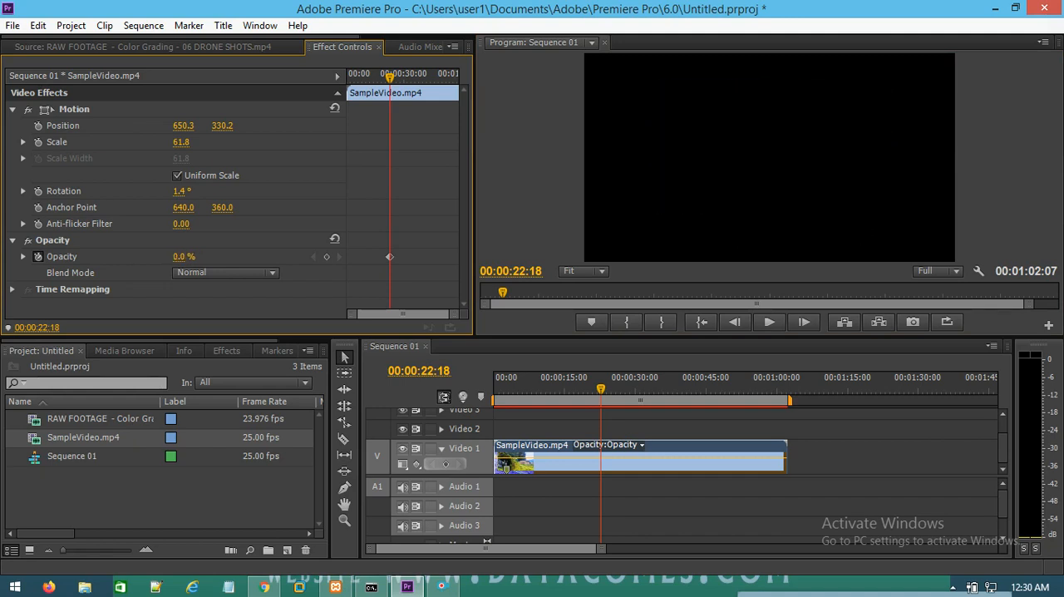
drag(117, 256, 193, 259)
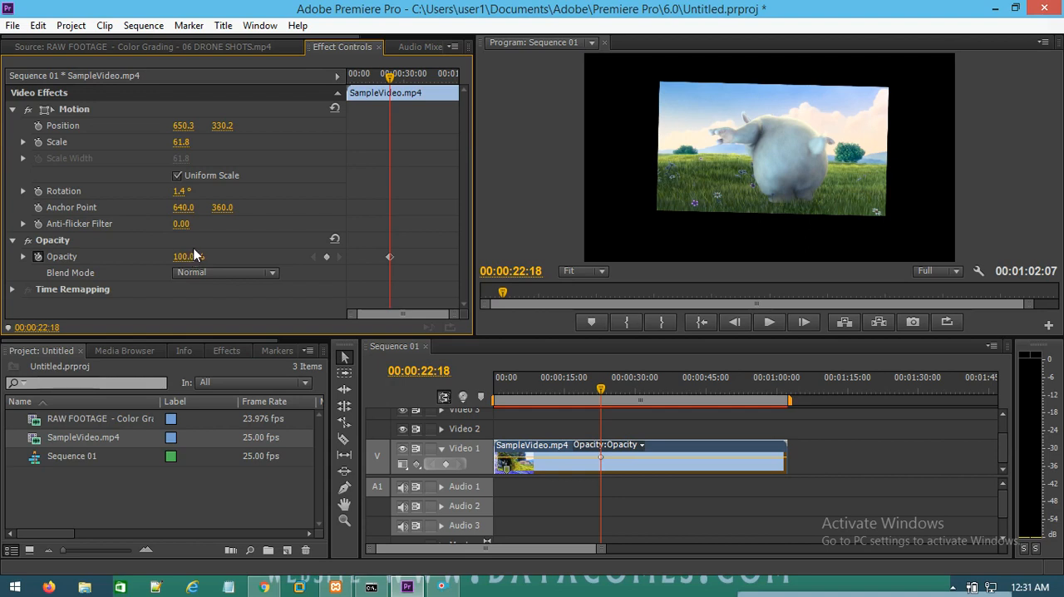
click(790, 143)
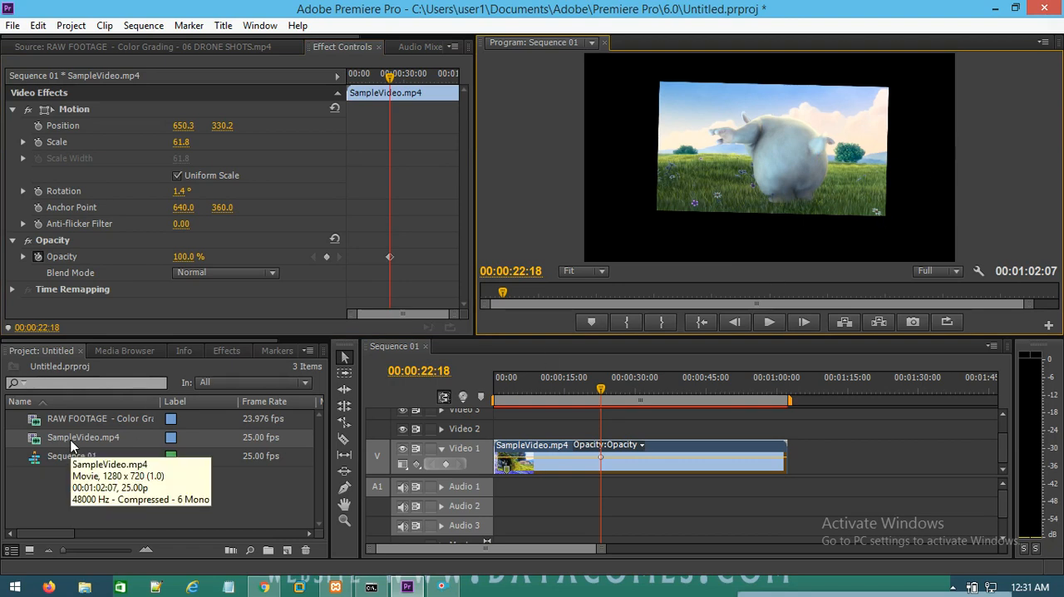
Step: Show the source footage again and place the RAW FOOTAGE drone clip directly after SampleVideo.mp4 on Video 1
click(143, 47)
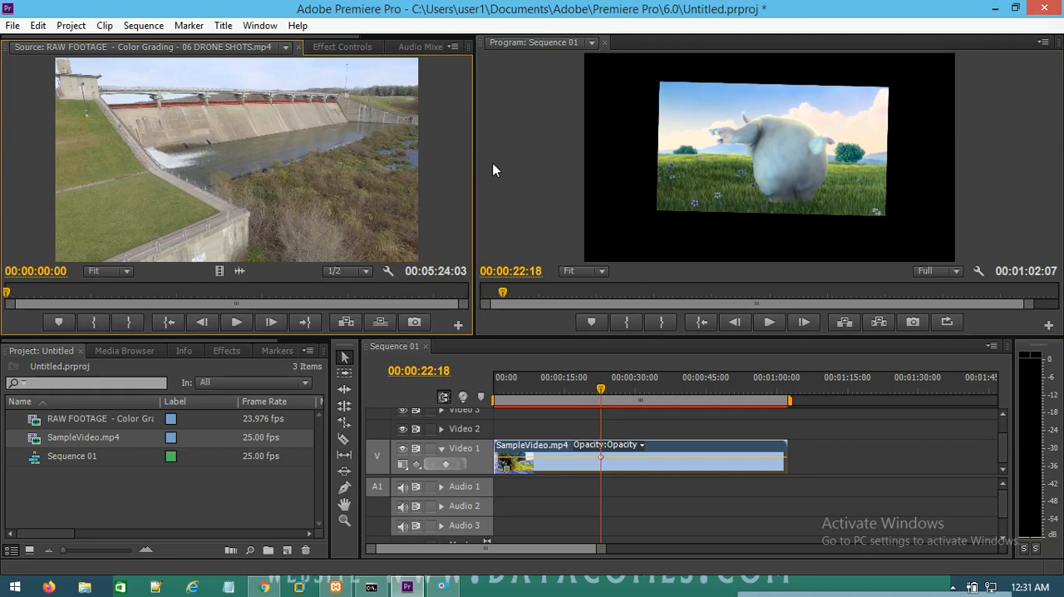
click(66, 419)
drag(66, 418, 796, 472)
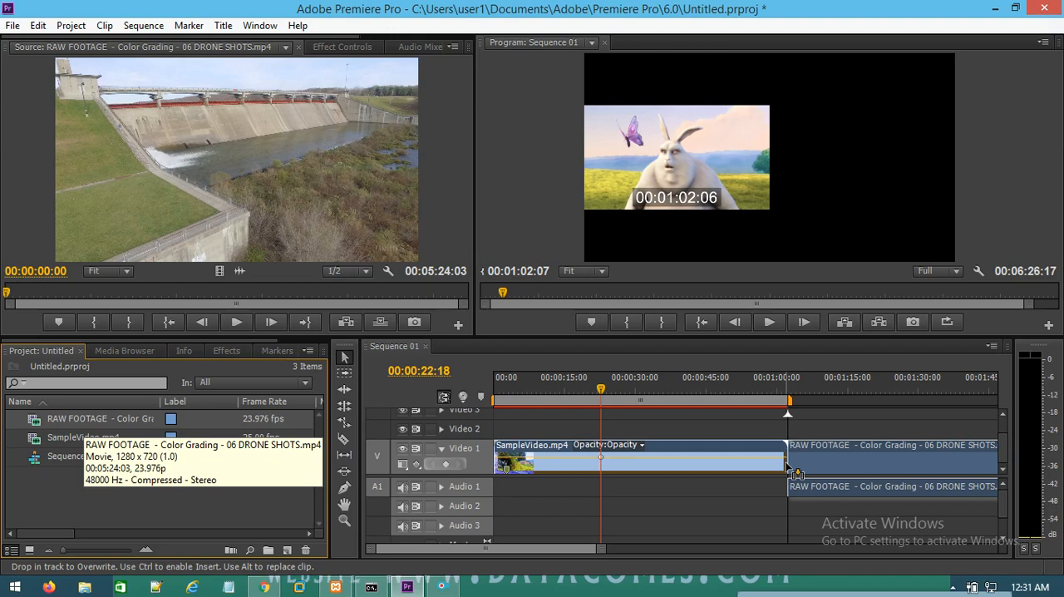
Step: Move the drone clip to the start of Video 2, above SampleVideo.mp4, and shrink its frame into the upper right of the picture
drag(796, 473, 504, 431)
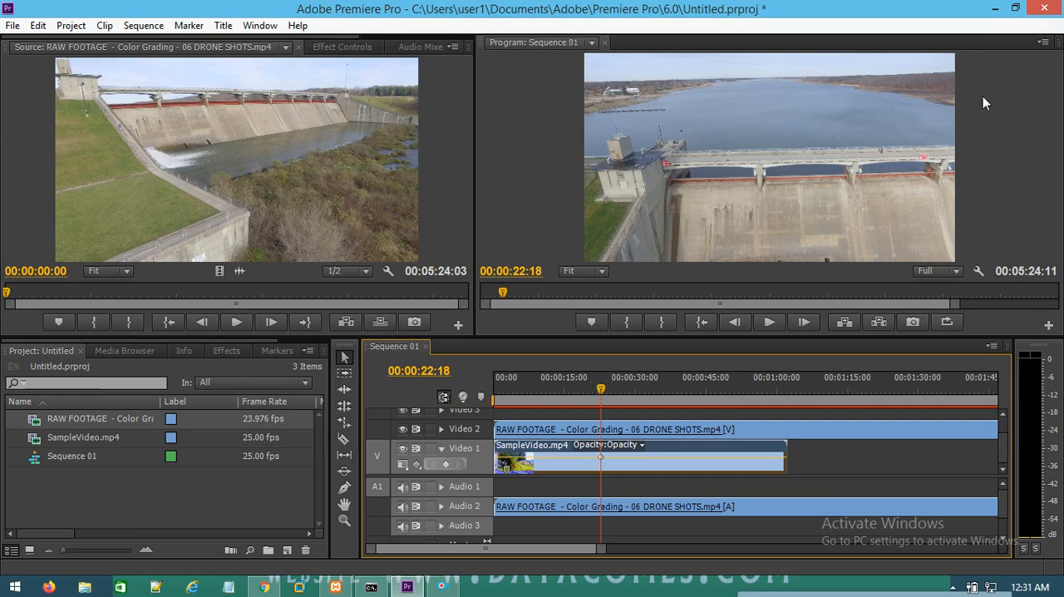
click(667, 180)
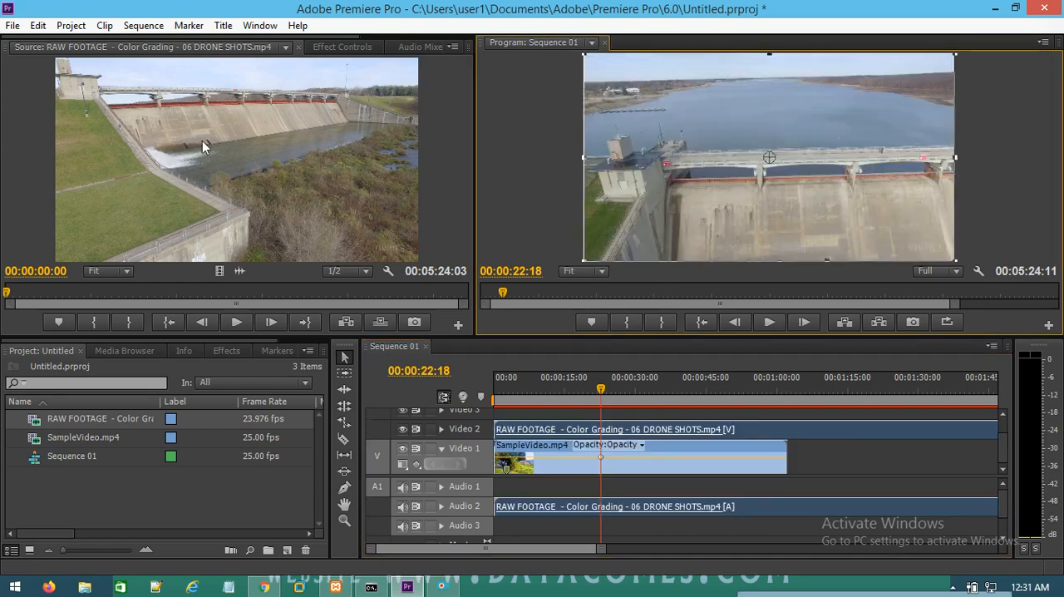
click(342, 47)
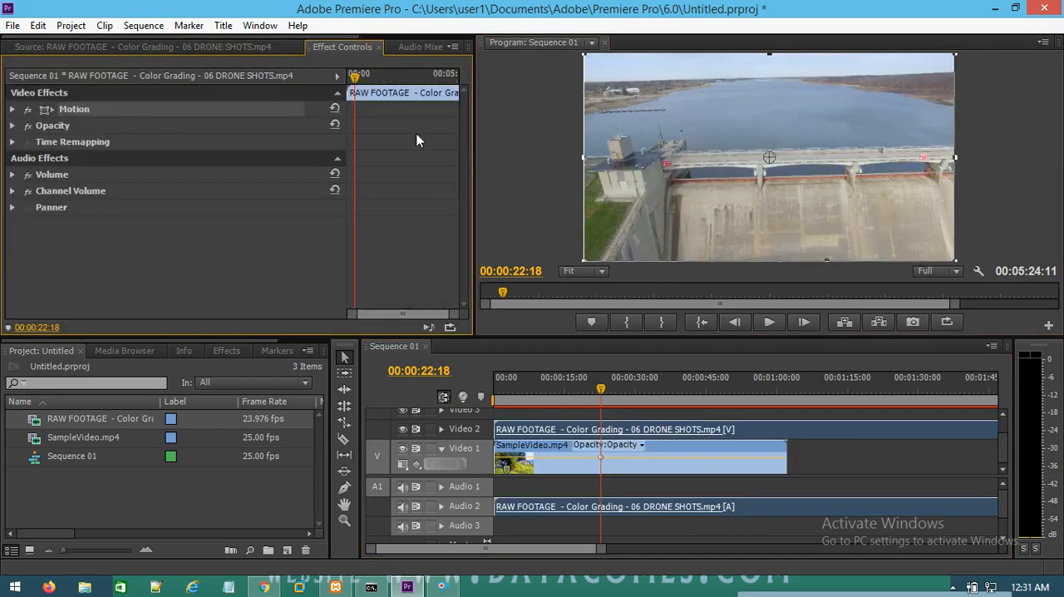
drag(590, 256, 705, 213)
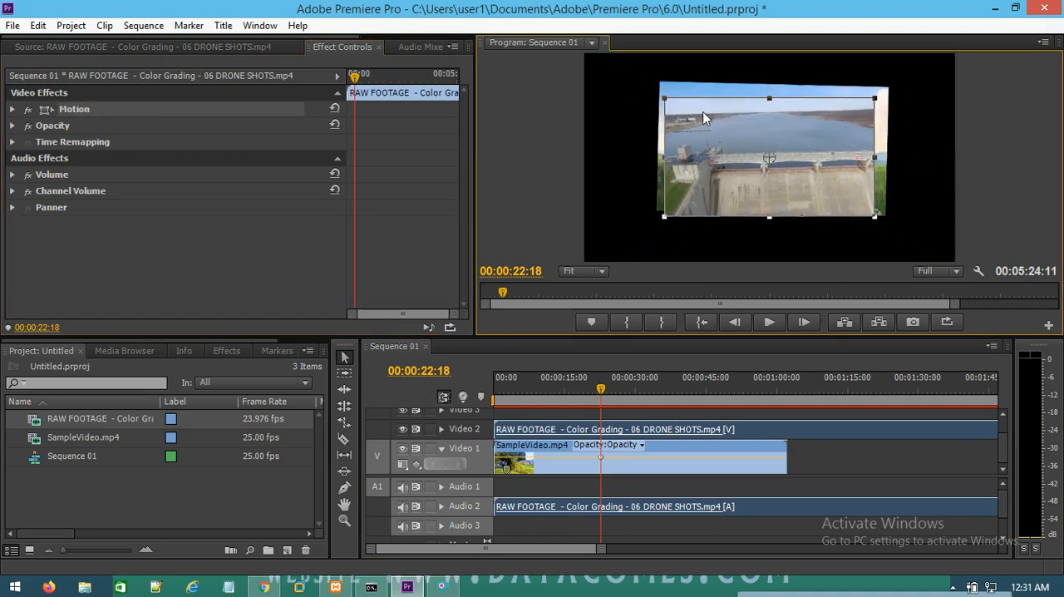
drag(703, 112, 748, 93)
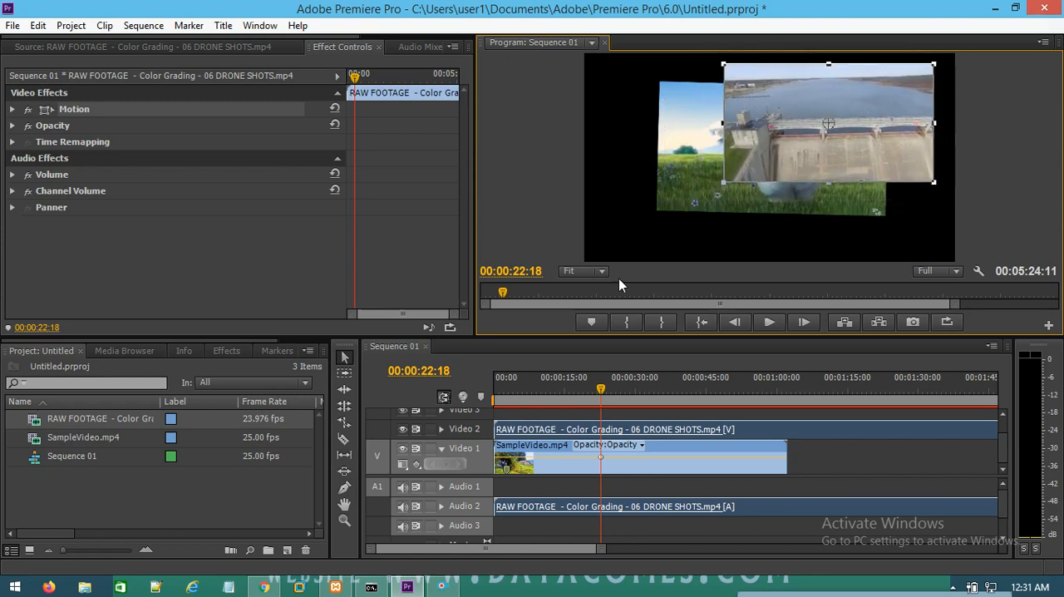
Step: Resize SampleVideo.mp4 to scale height 43.6 and width 39.0, move it to about 241.6, 480.6 and rotate it to -0.6°
click(691, 138)
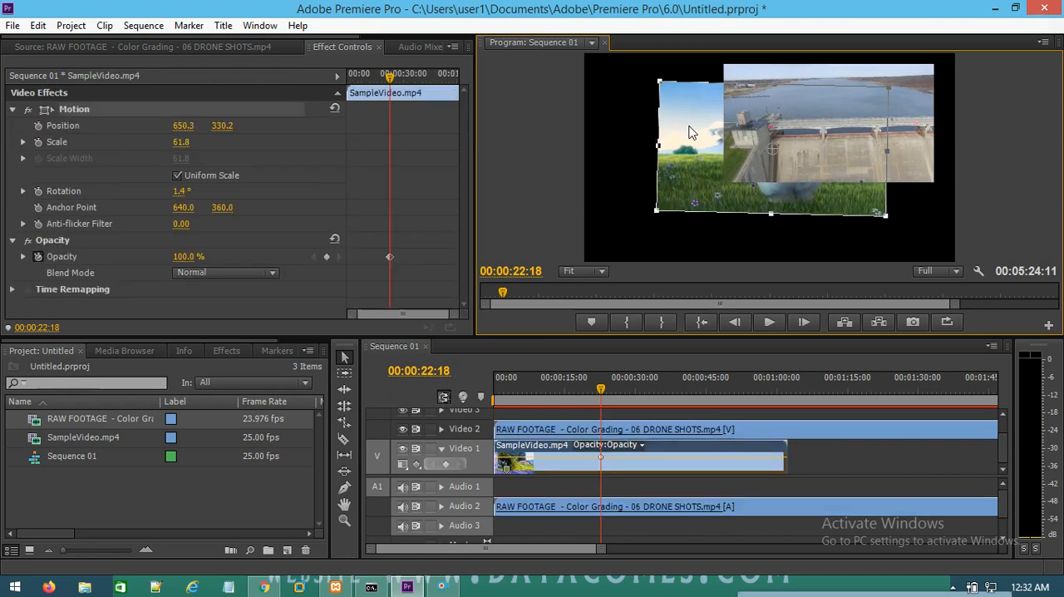
drag(694, 140, 615, 129)
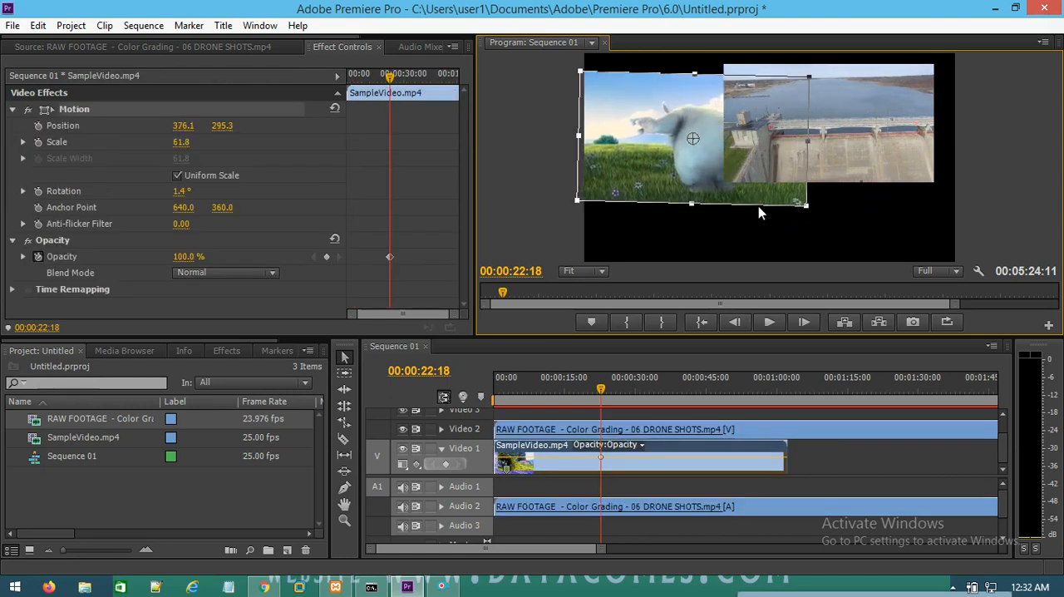
drag(803, 210, 795, 200)
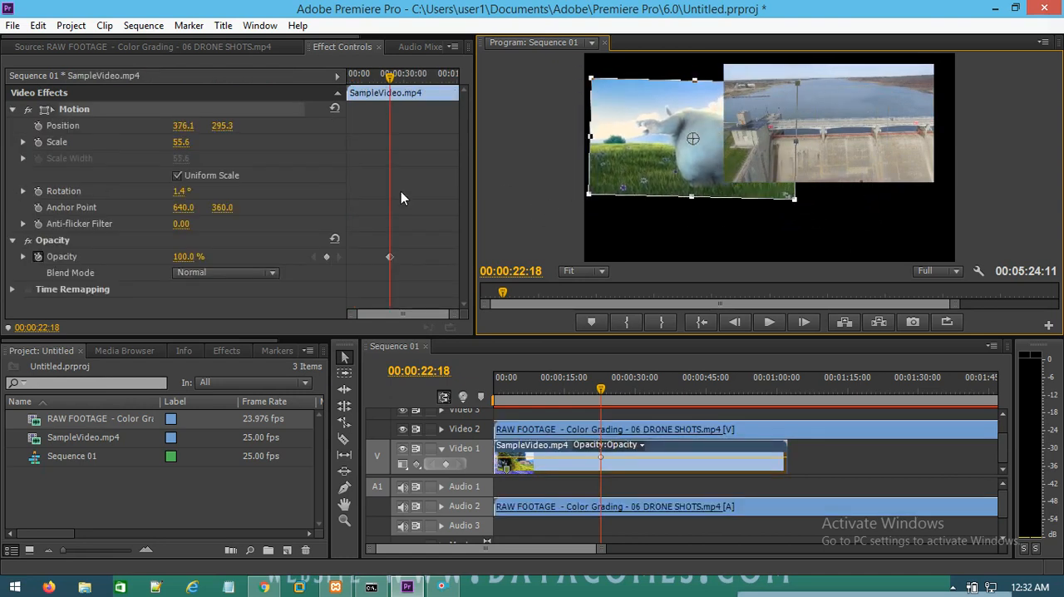
drag(794, 198, 764, 185)
drag(699, 152, 665, 196)
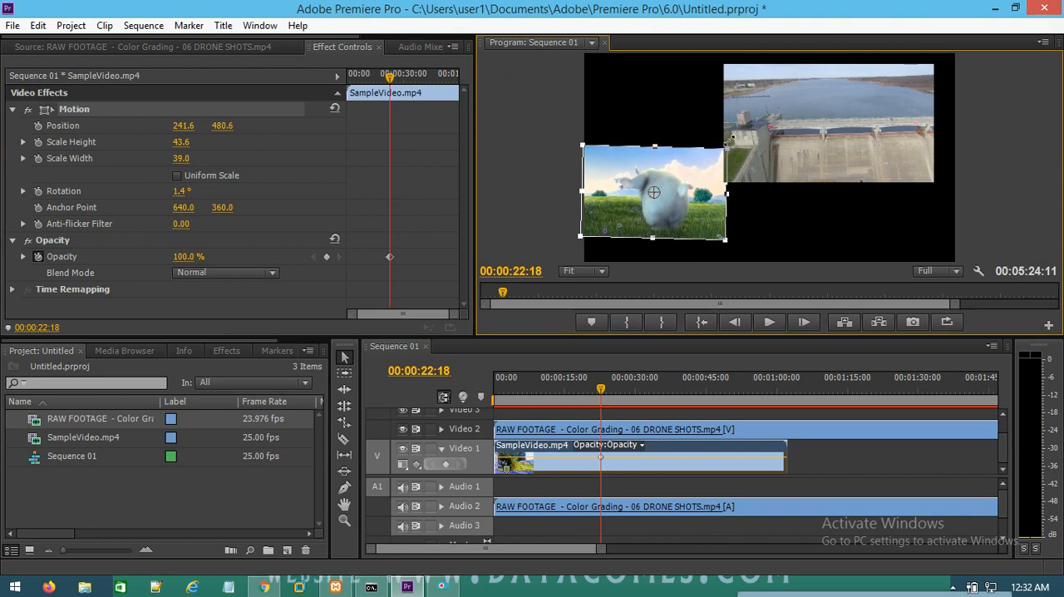
mouse_move(737, 140)
mouse_down()
mouse_move(739, 129)
mouse_move(744, 139)
mouse_up()
click(773, 224)
Step: Shrink the drone frame slightly, place it beside the SampleVideo.mp4 frame, and play both clips together briefly
click(778, 162)
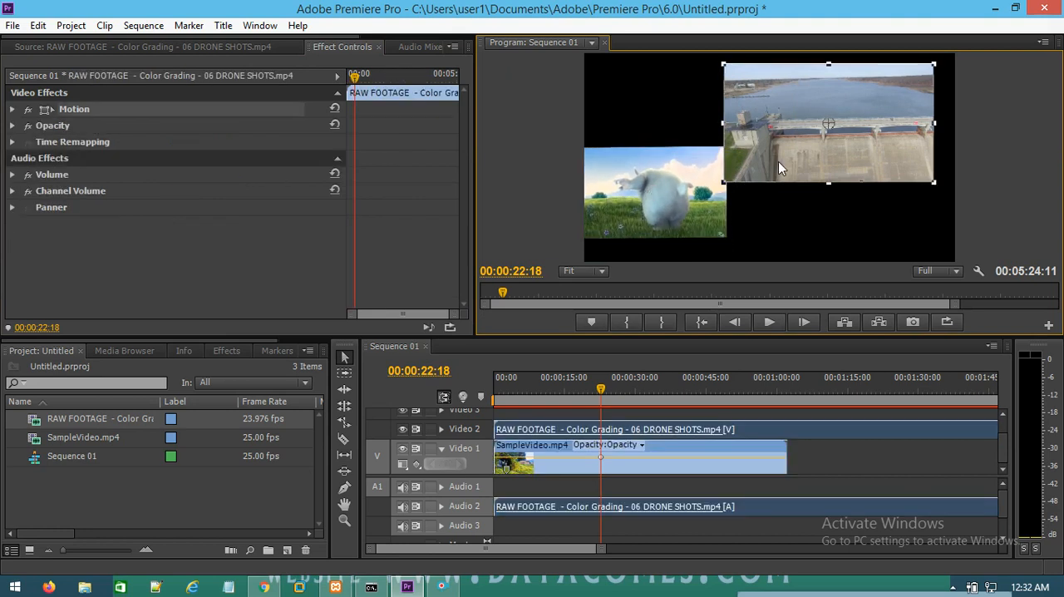
drag(732, 177, 741, 177)
click(772, 239)
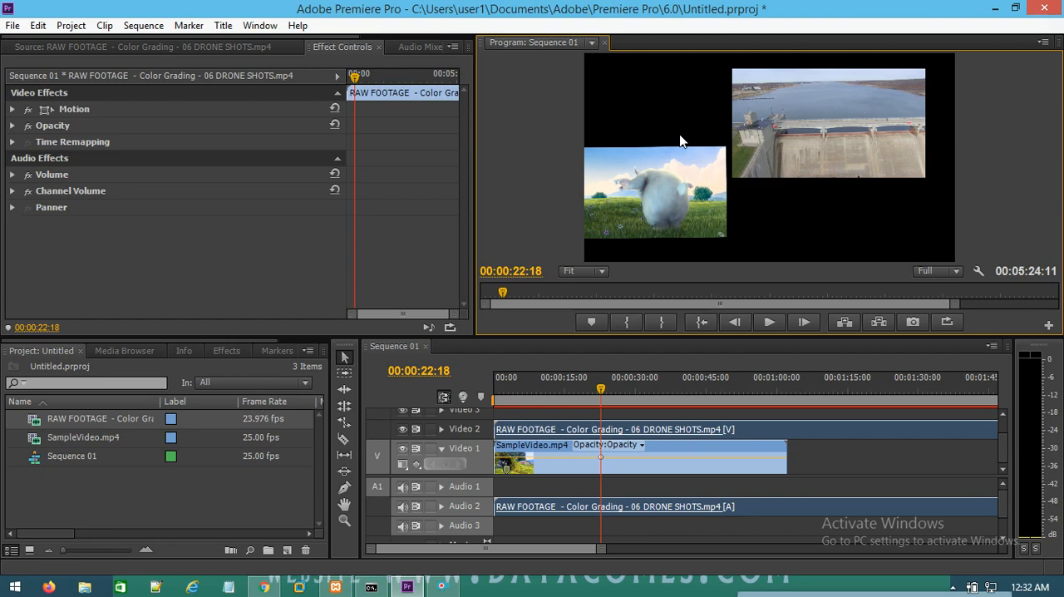
drag(794, 108, 809, 183)
click(739, 103)
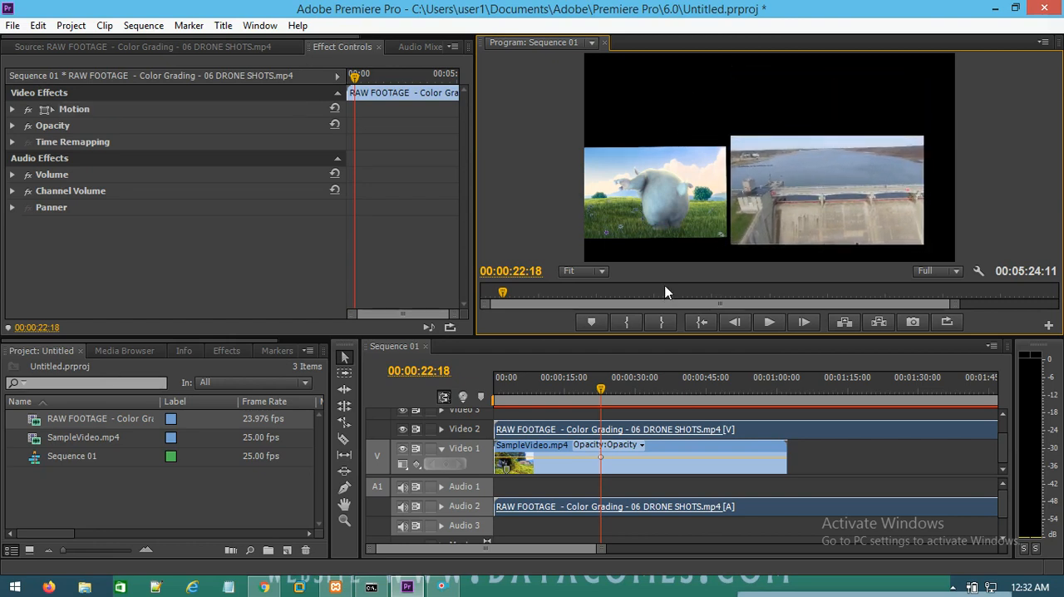
click(769, 322)
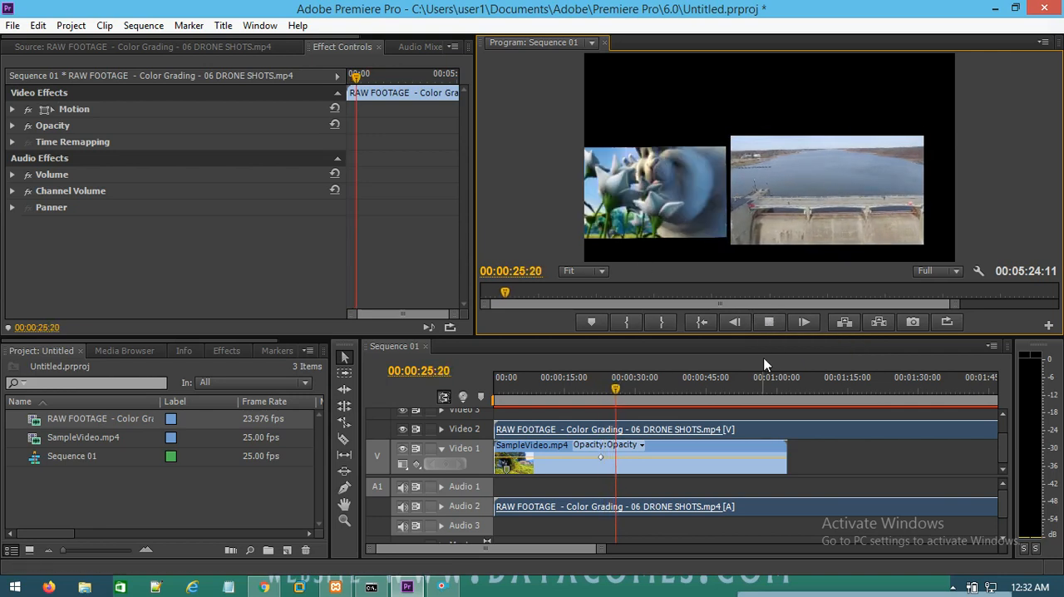
click(768, 323)
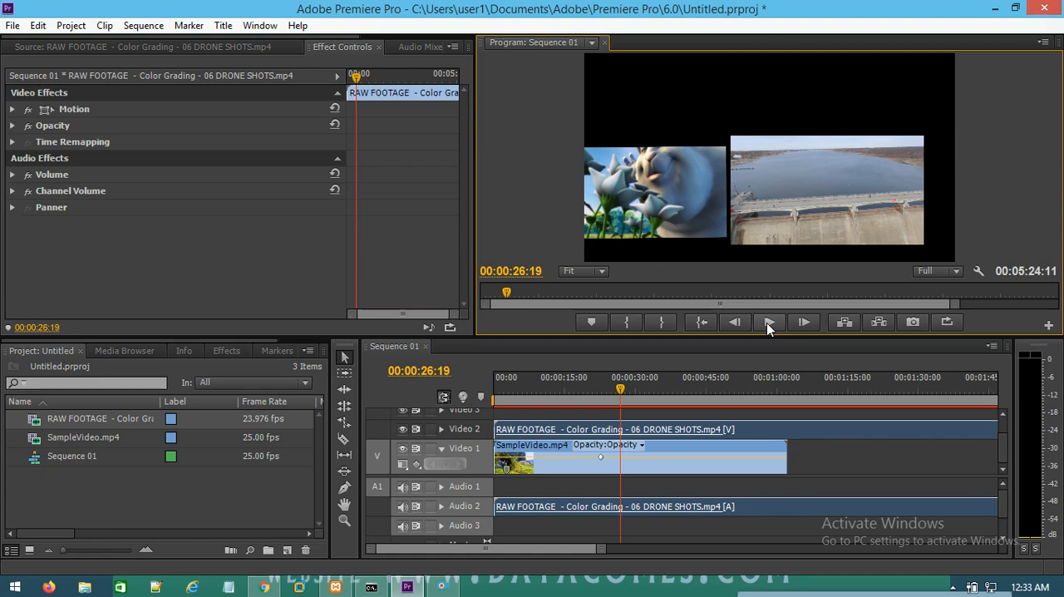
Step: Clear the drone clip, video and audio, from the timeline
click(651, 457)
click(652, 461)
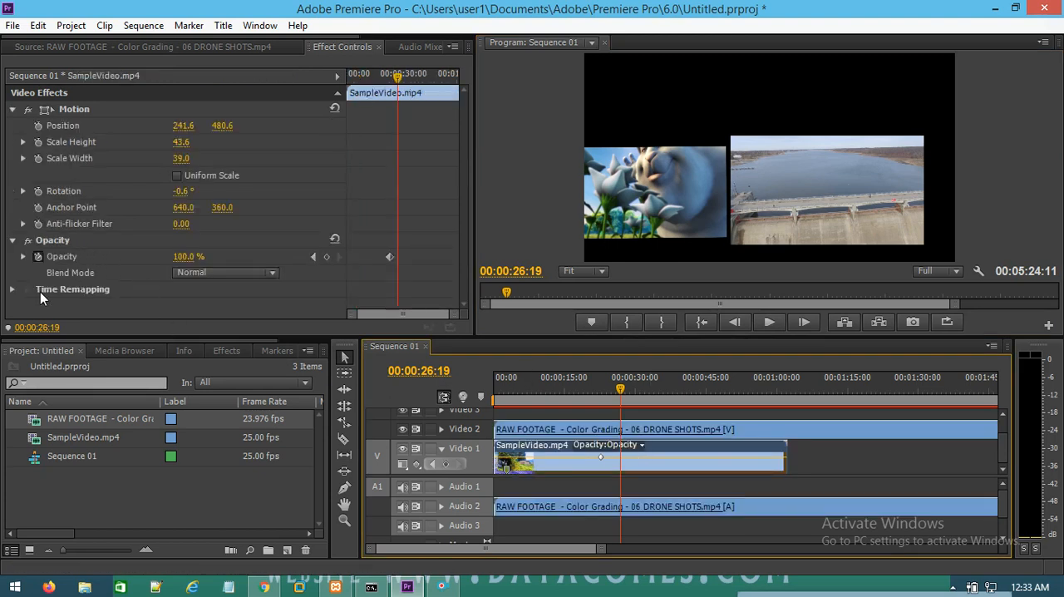
click(560, 507)
right_click(559, 507)
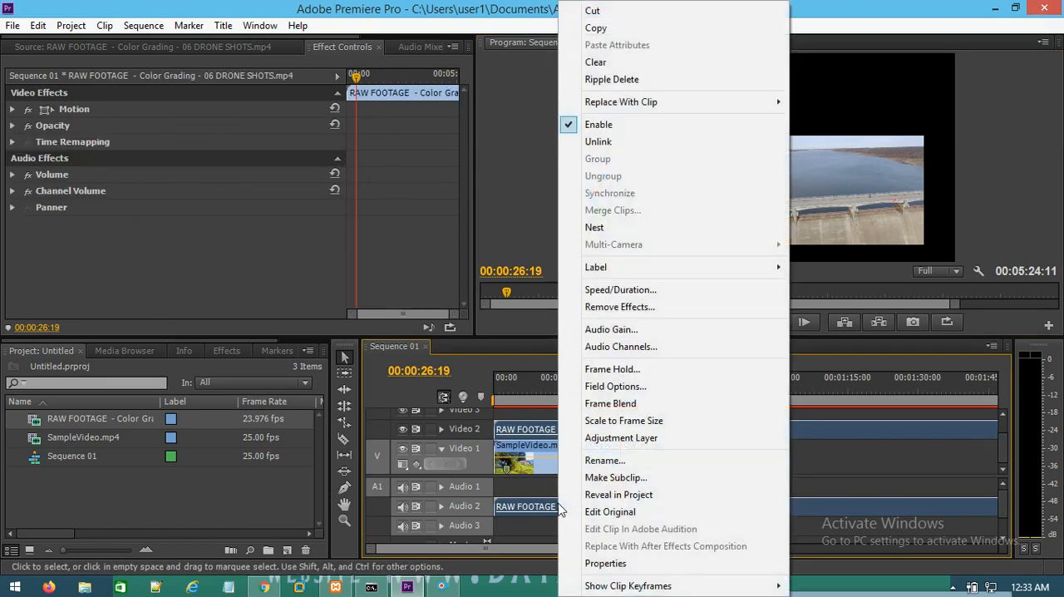
click(596, 61)
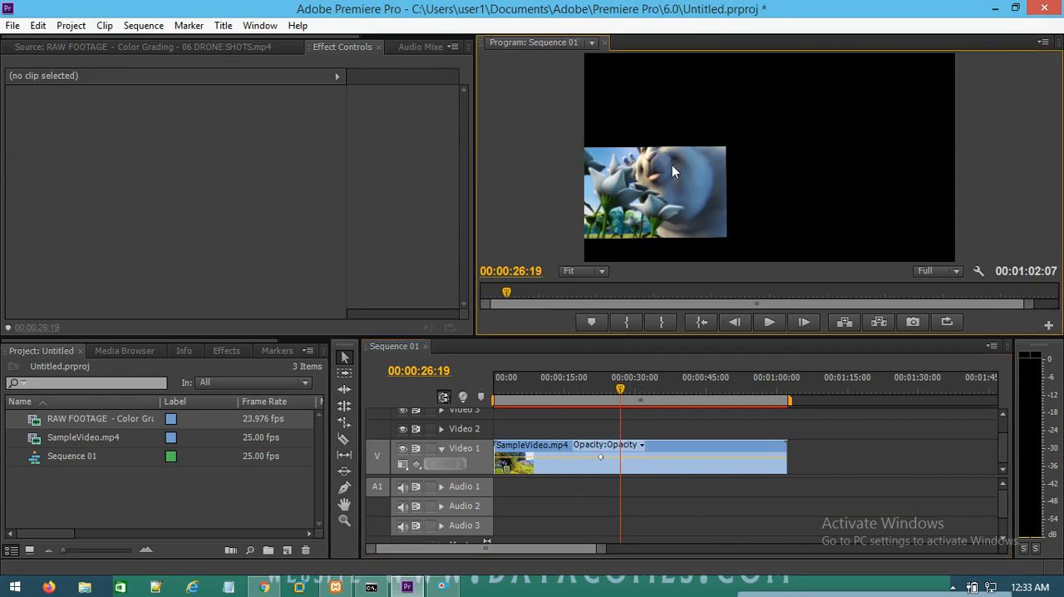
Step: Remove the Motion and Opacity effects from SampleVideo.mp4 on Video 1
click(673, 166)
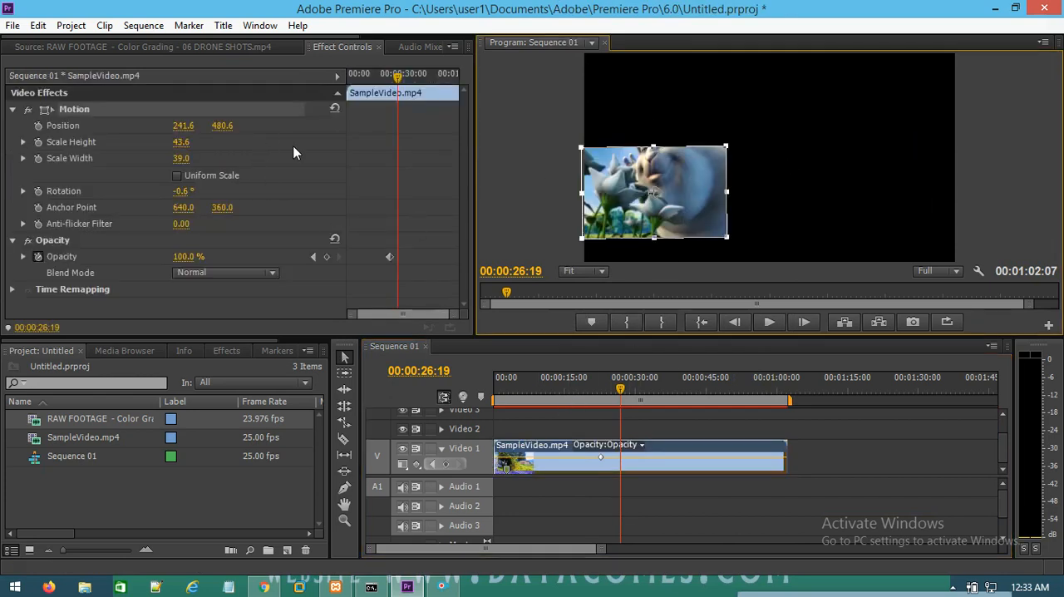
click(852, 200)
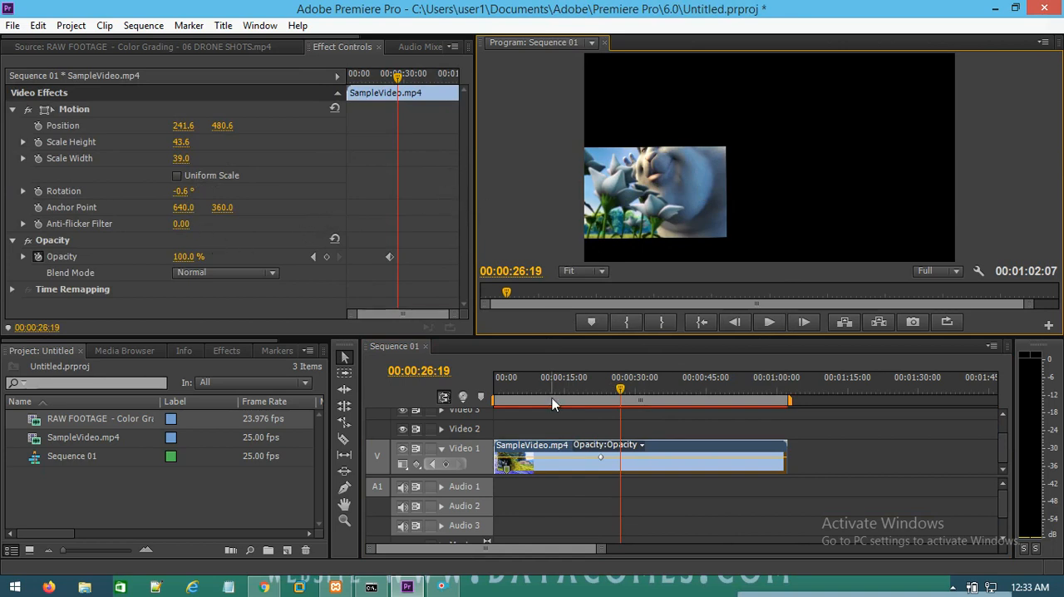
right_click(675, 465)
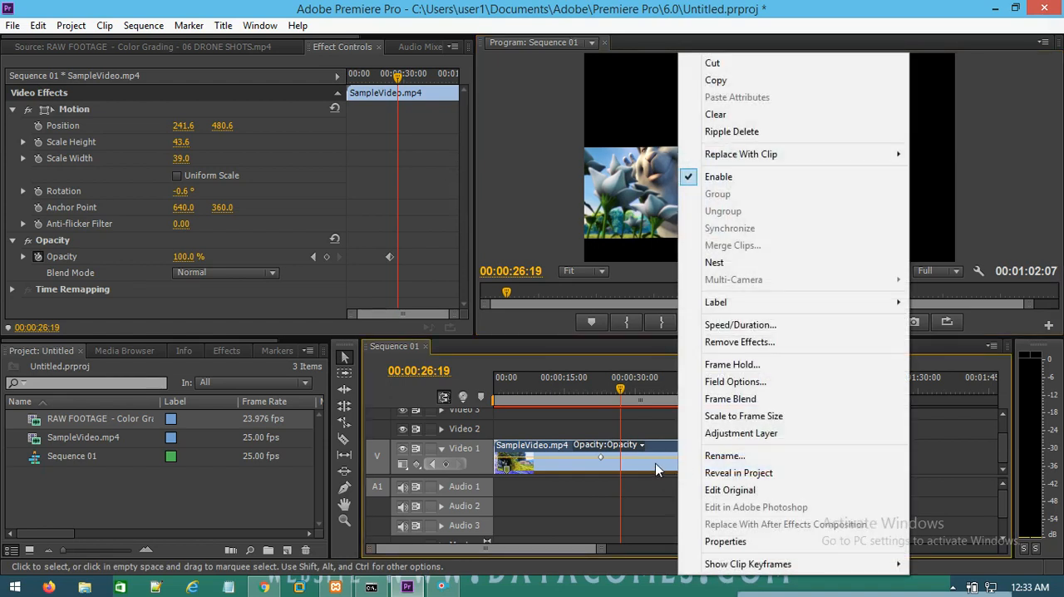
right_click(656, 465)
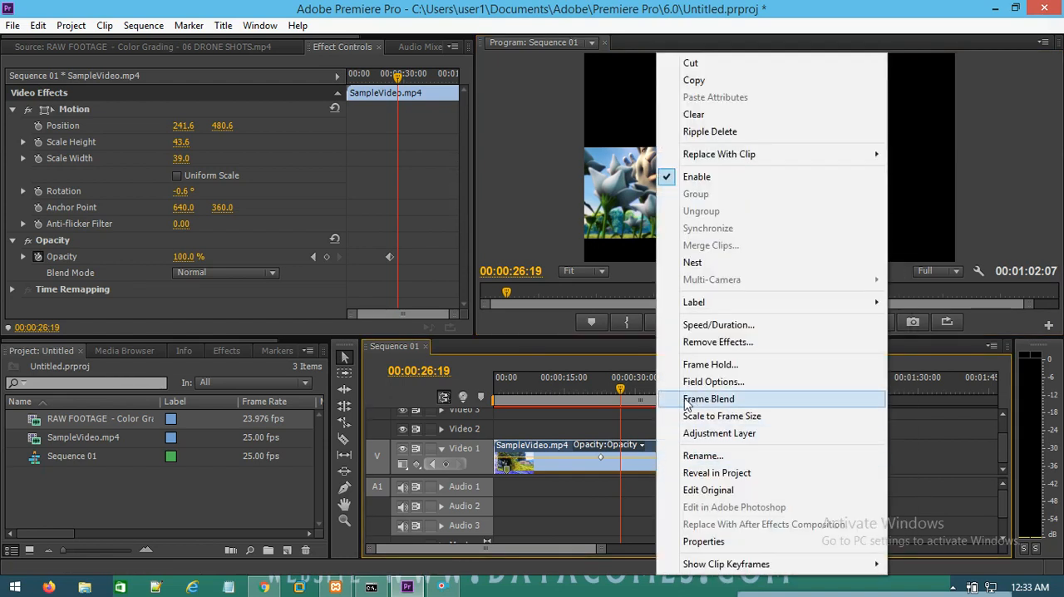
click(773, 347)
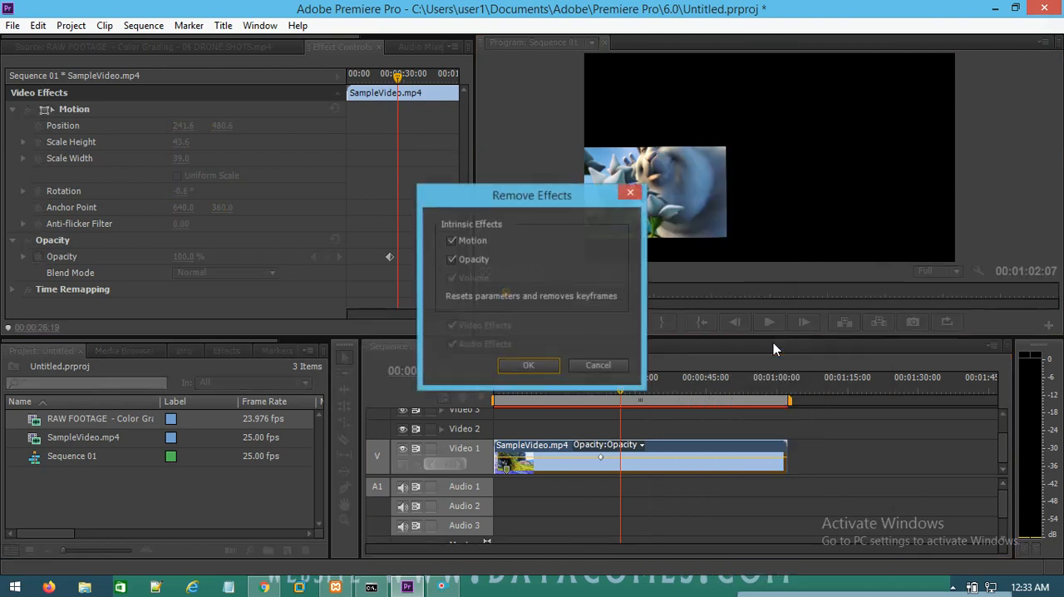
click(529, 367)
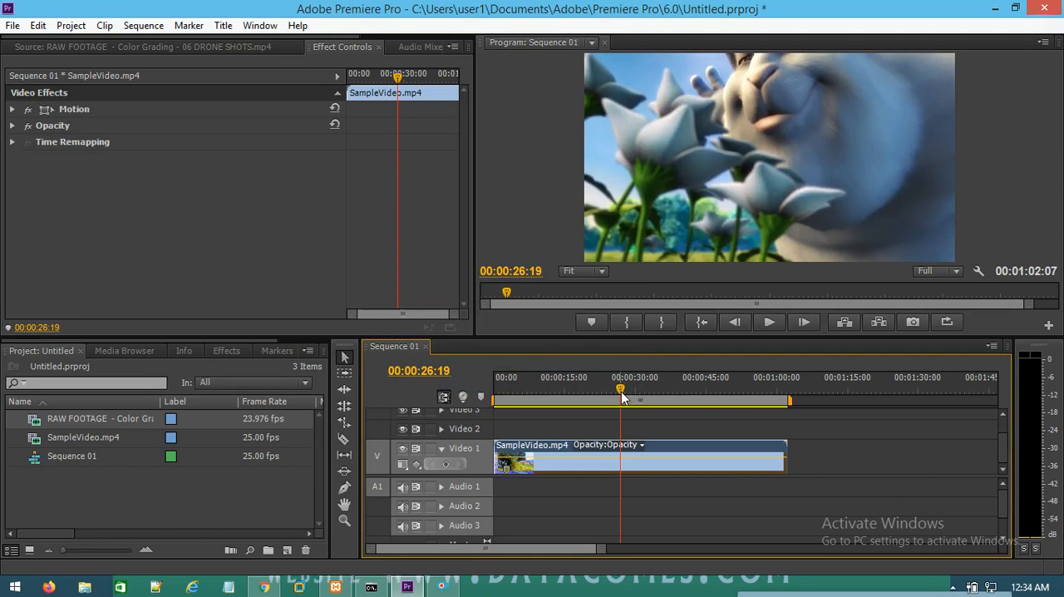
Step: Go back to 00:00:17:09 in the sequence and play a short stretch at normal speed
drag(620, 391, 576, 394)
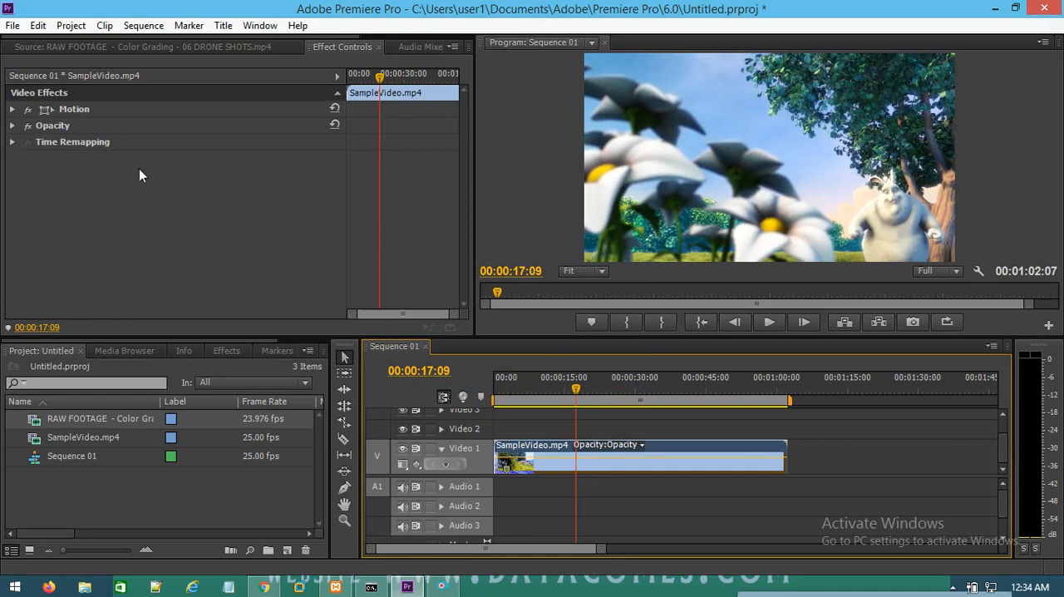
click(776, 327)
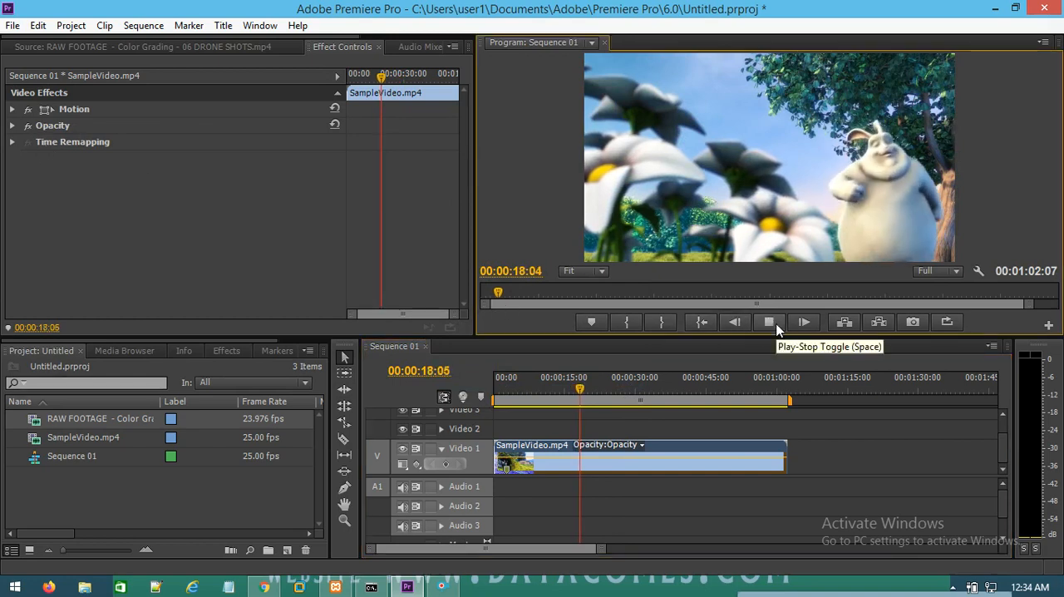
click(770, 323)
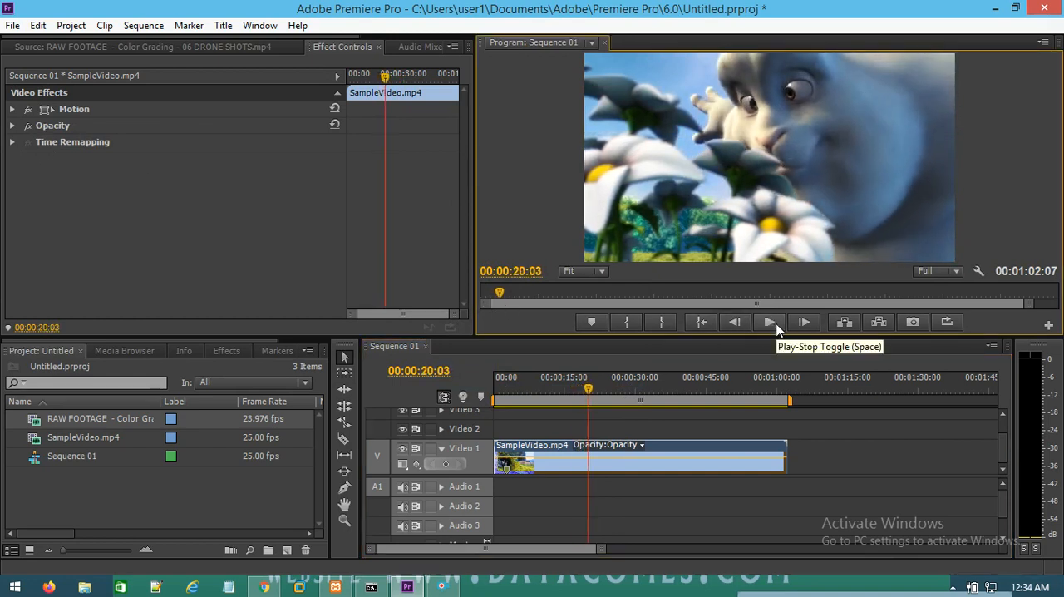
Step: Expand the clip's Time Remapping speed graph, lower the speed to 1.00% and play the result
click(12, 143)
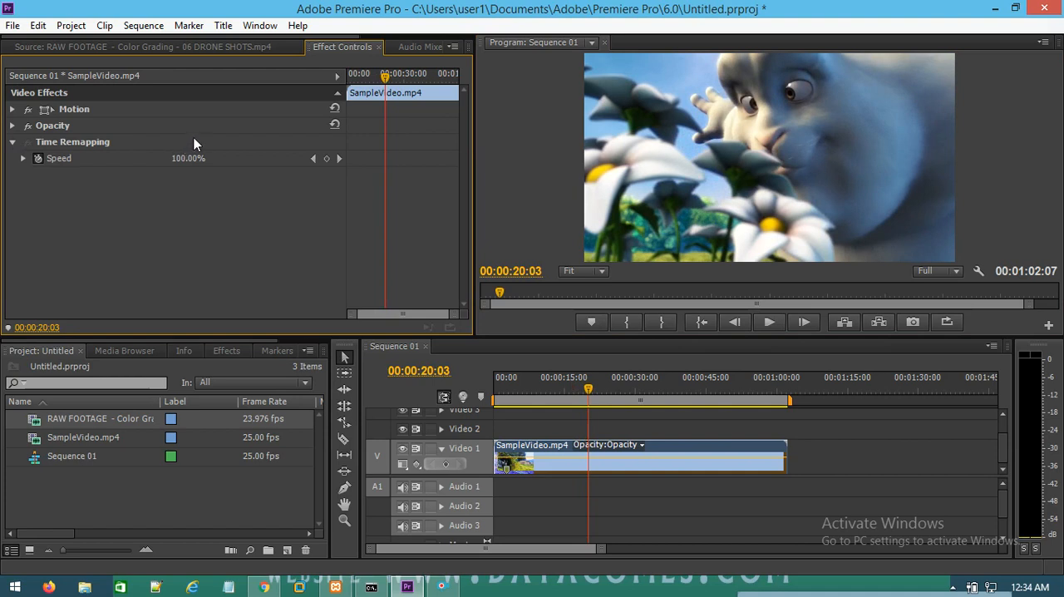
click(23, 158)
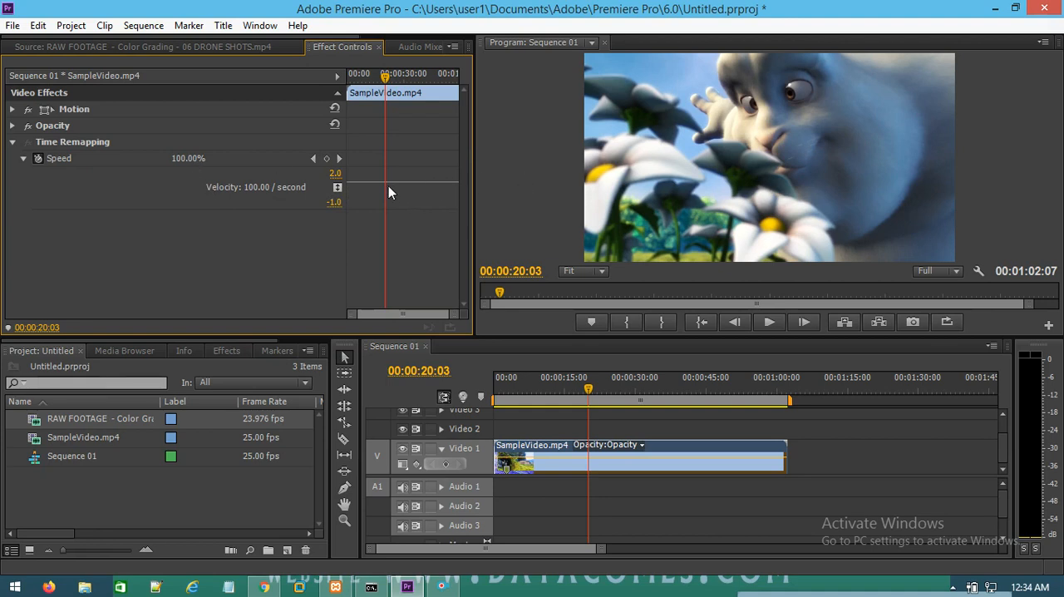
drag(388, 180, 388, 194)
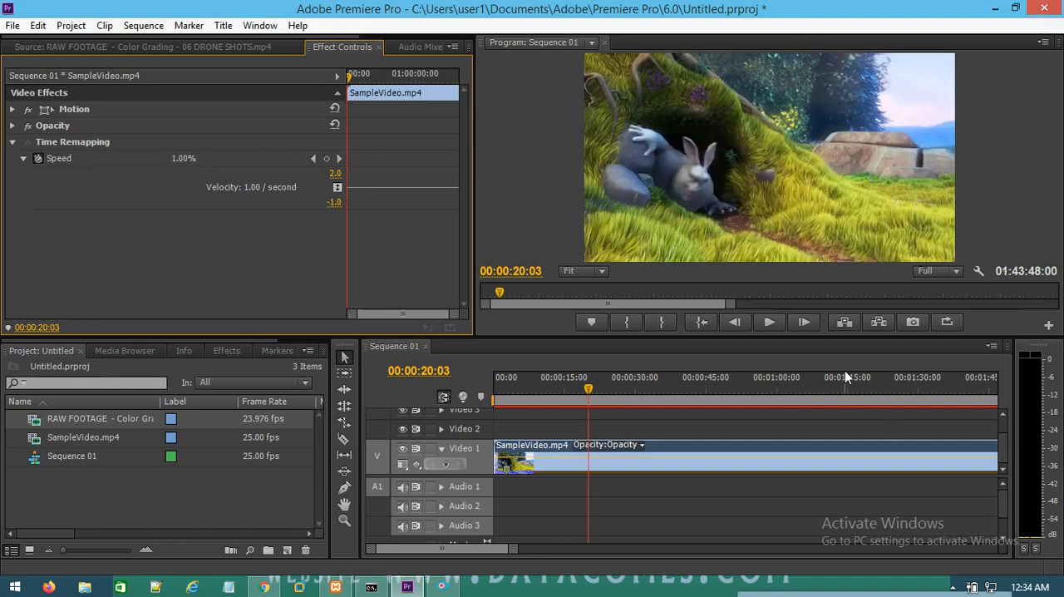
click(769, 322)
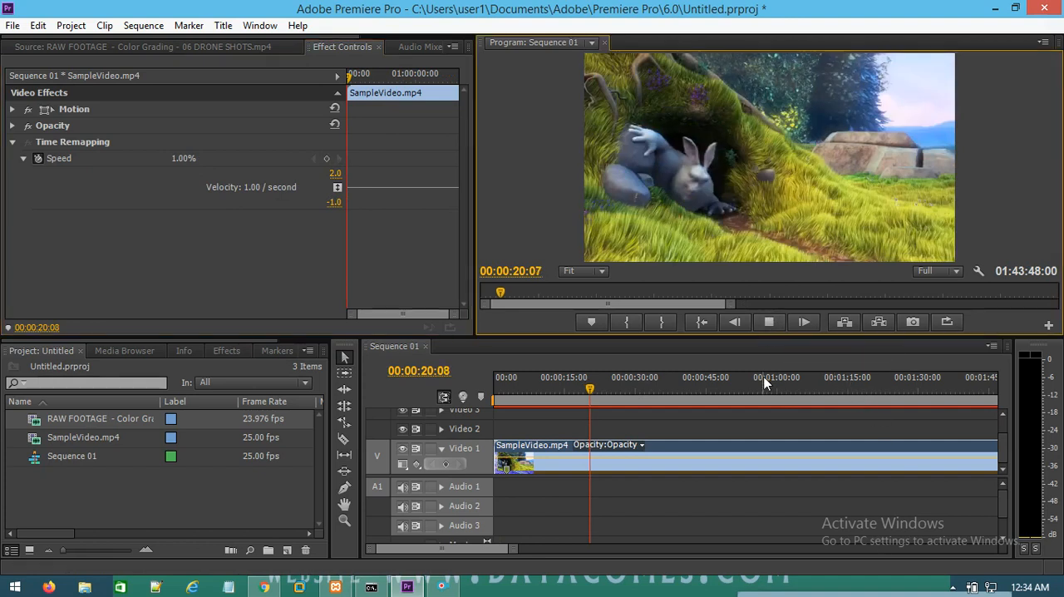
click(770, 322)
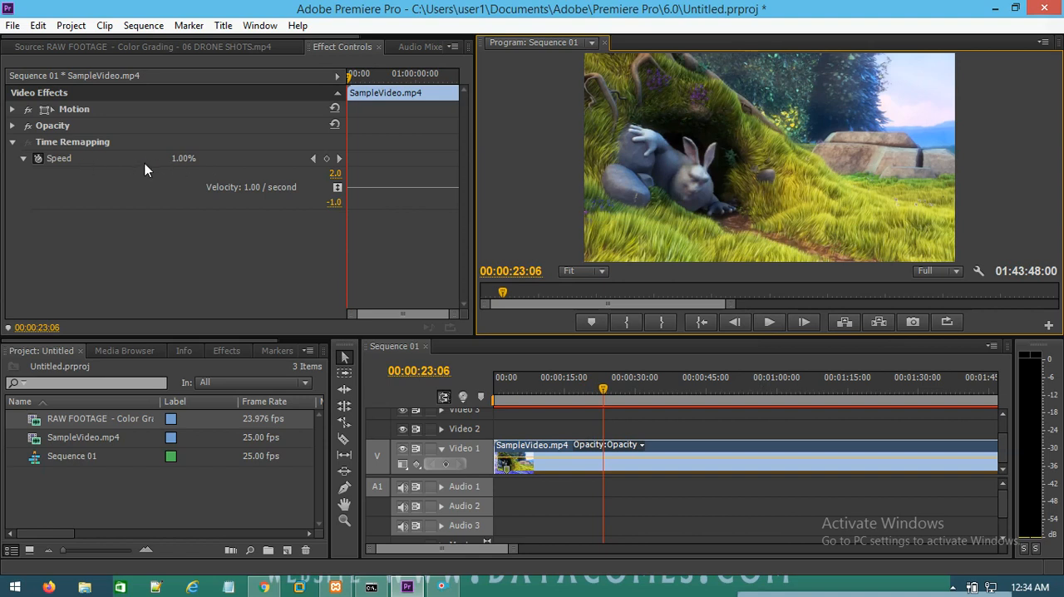
Step: Raise the clip's time-remapping speed to 36.00% and preview the slow motion
drag(398, 188, 397, 166)
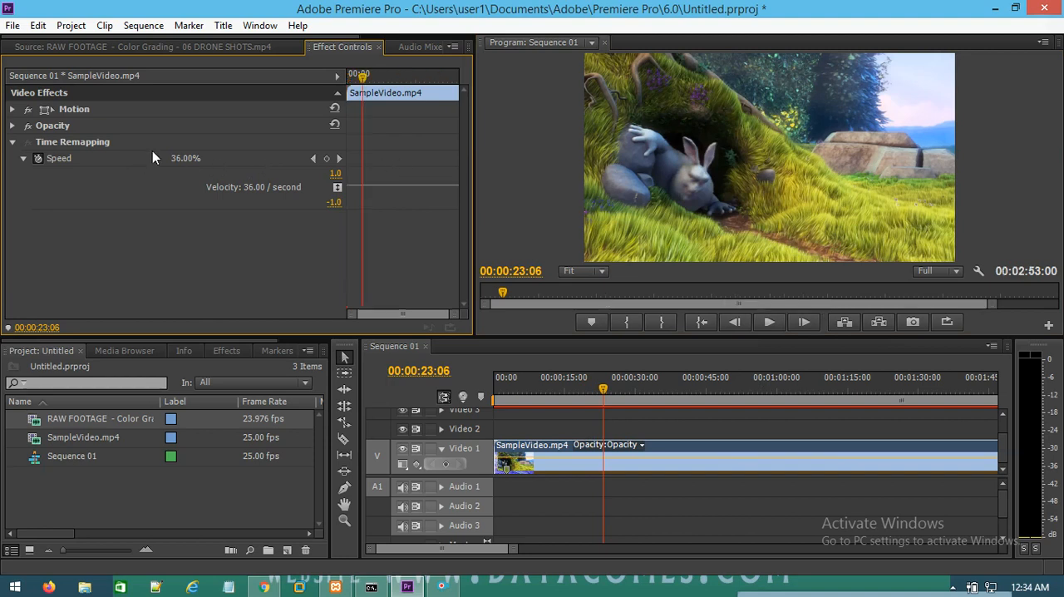
click(770, 323)
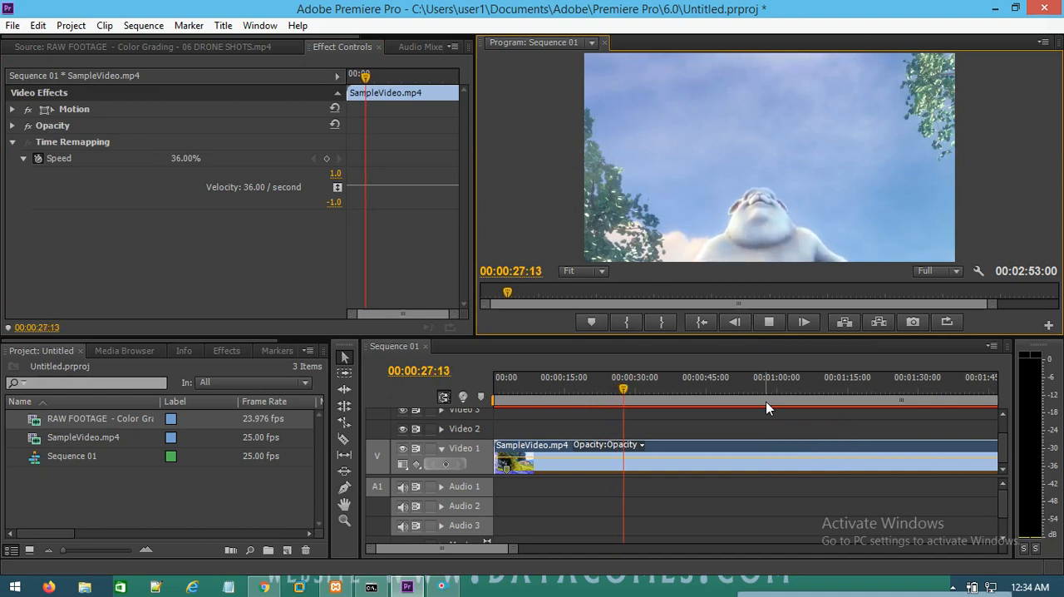
click(770, 323)
Step: Raise the clip's time-remapping speed to 148.00% and preview the faster playback
drag(389, 188, 378, 170)
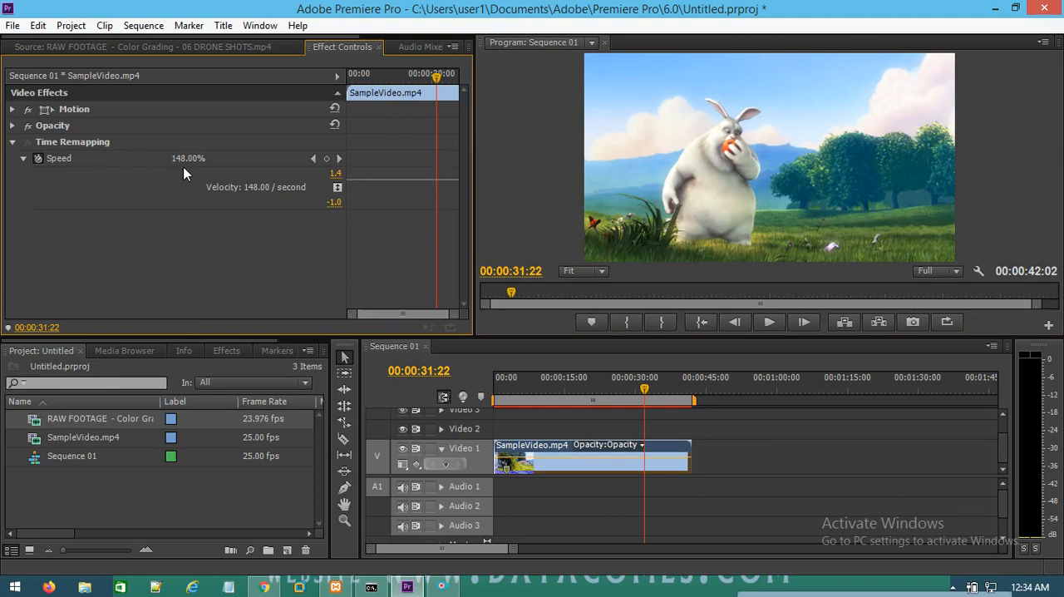
click(766, 326)
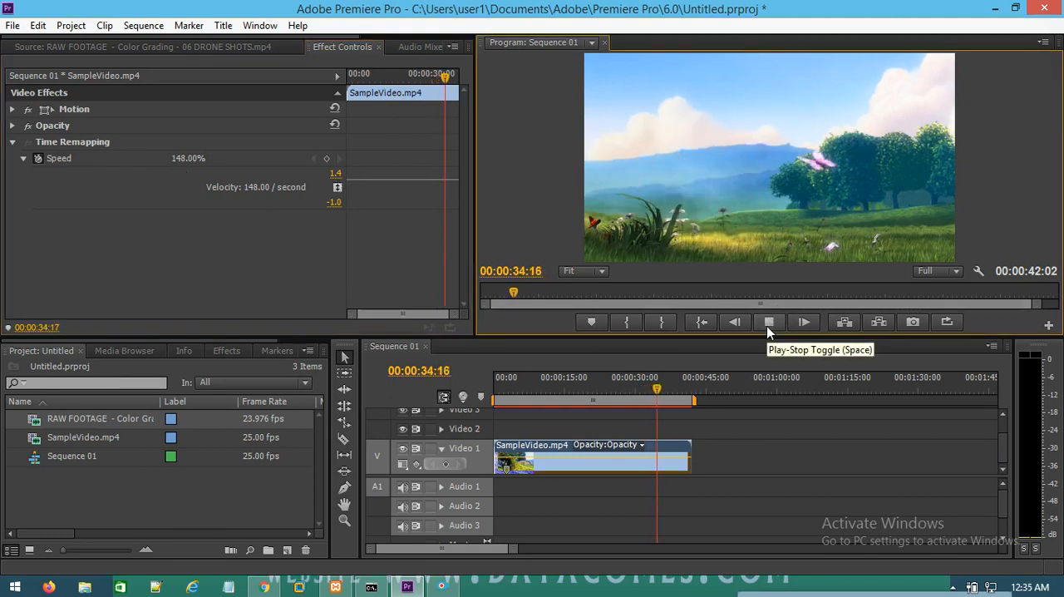
Step: Raise the clip's time-remapping speed to 367.00% and play the faster result from the beginning of the sequence
click(767, 326)
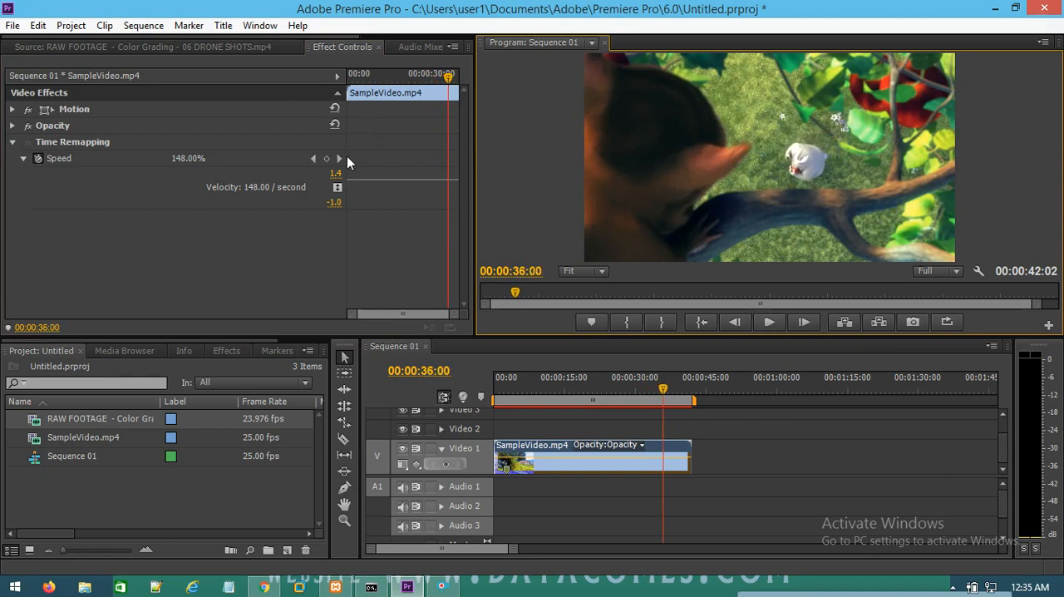
drag(368, 179, 368, 173)
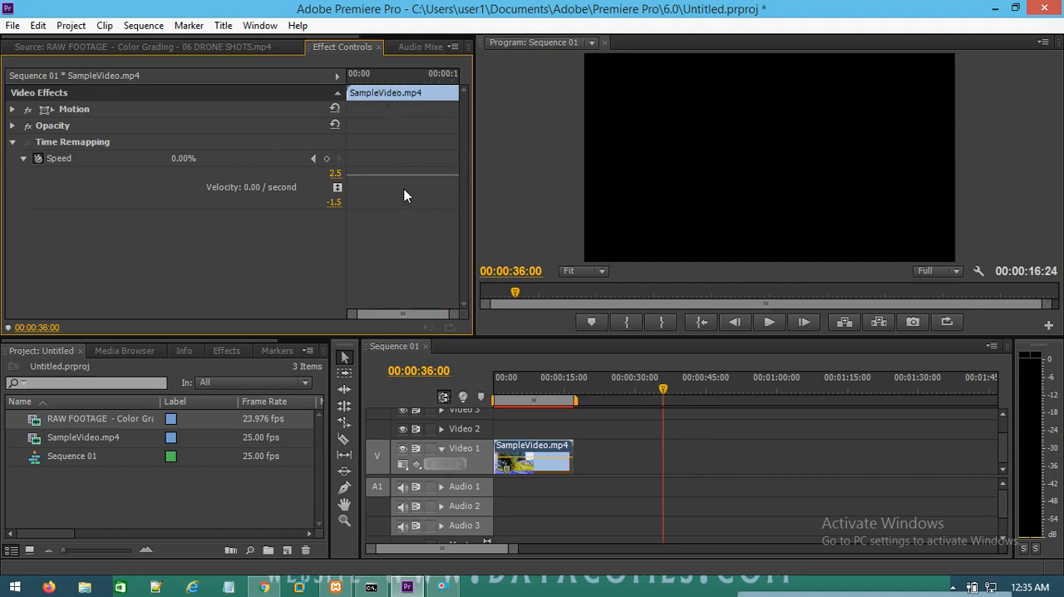
drag(662, 389, 495, 389)
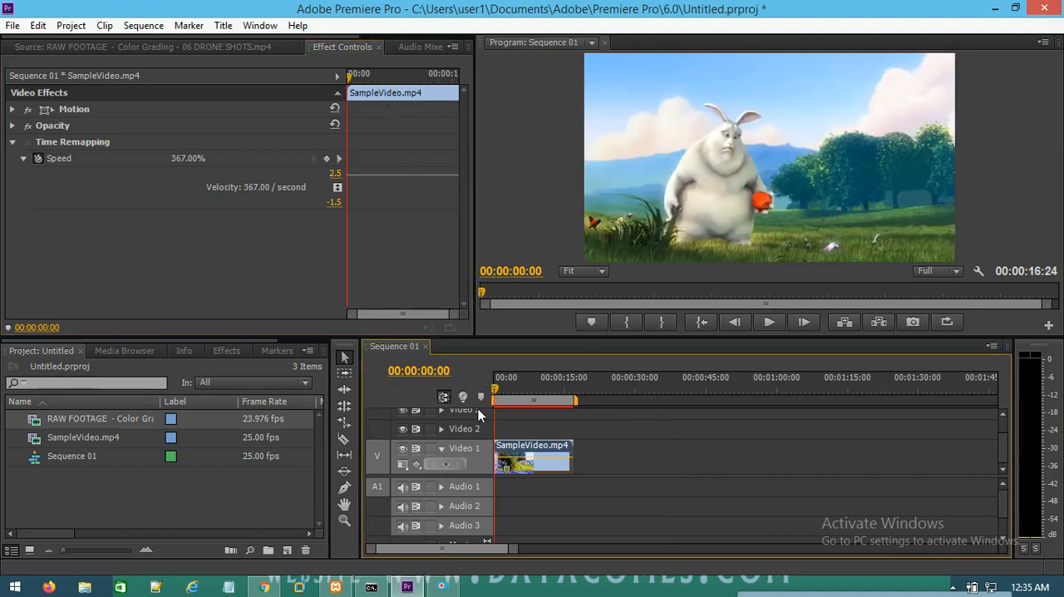
click(772, 323)
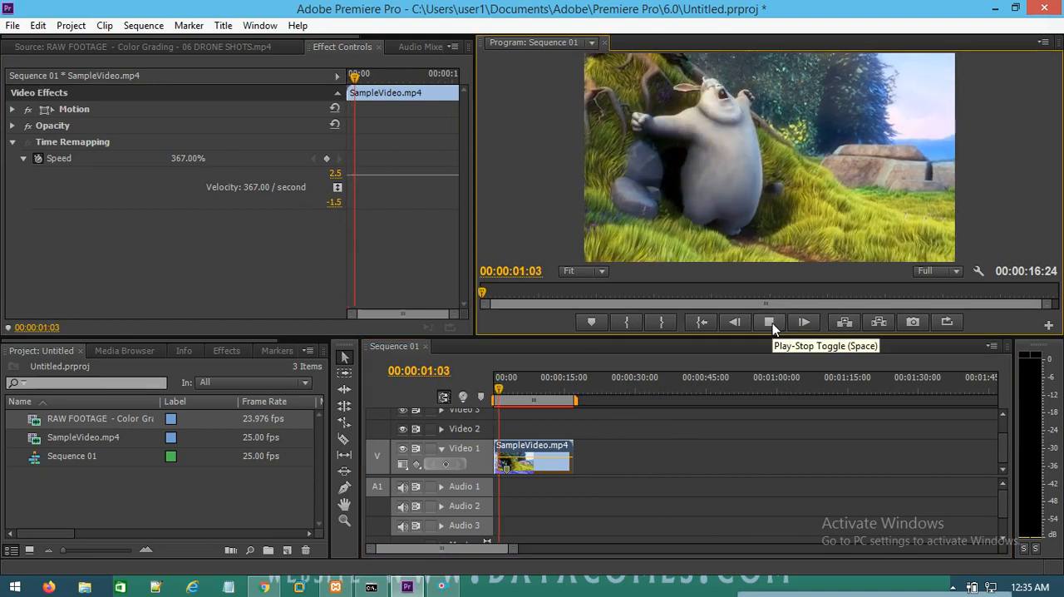
click(773, 323)
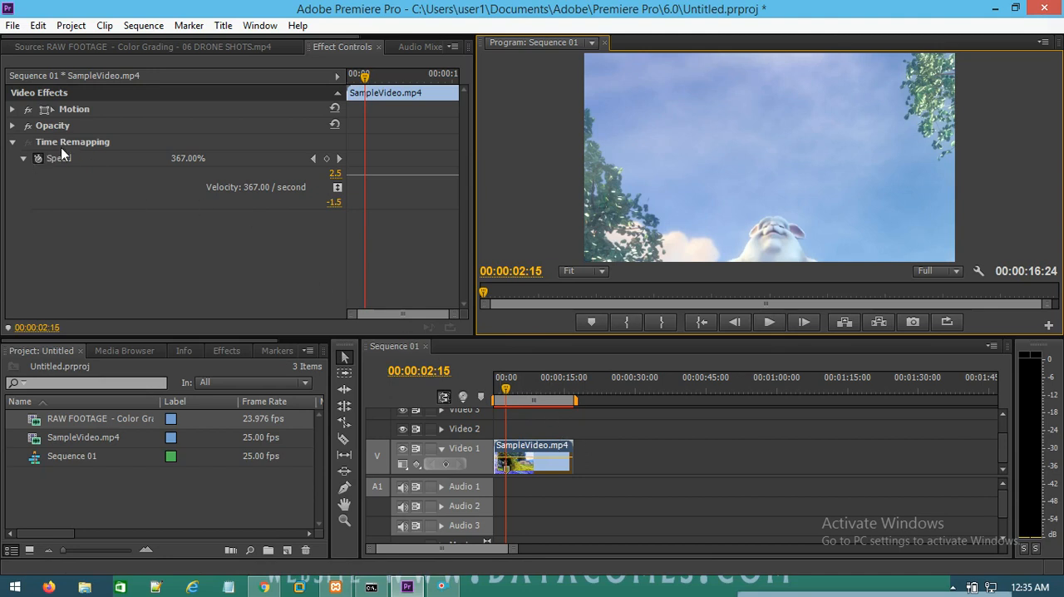
Step: Stretch the end of SampleVideo.mp4 with the Rate Stretch tool to about 00:01:31:19, slowing it to 18.48%
click(346, 425)
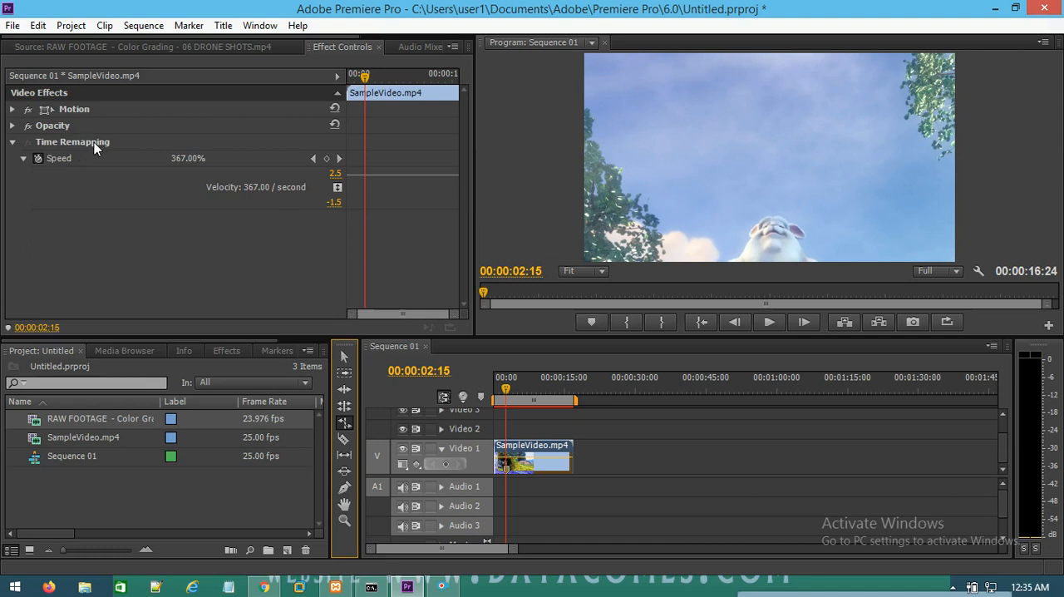
click(344, 423)
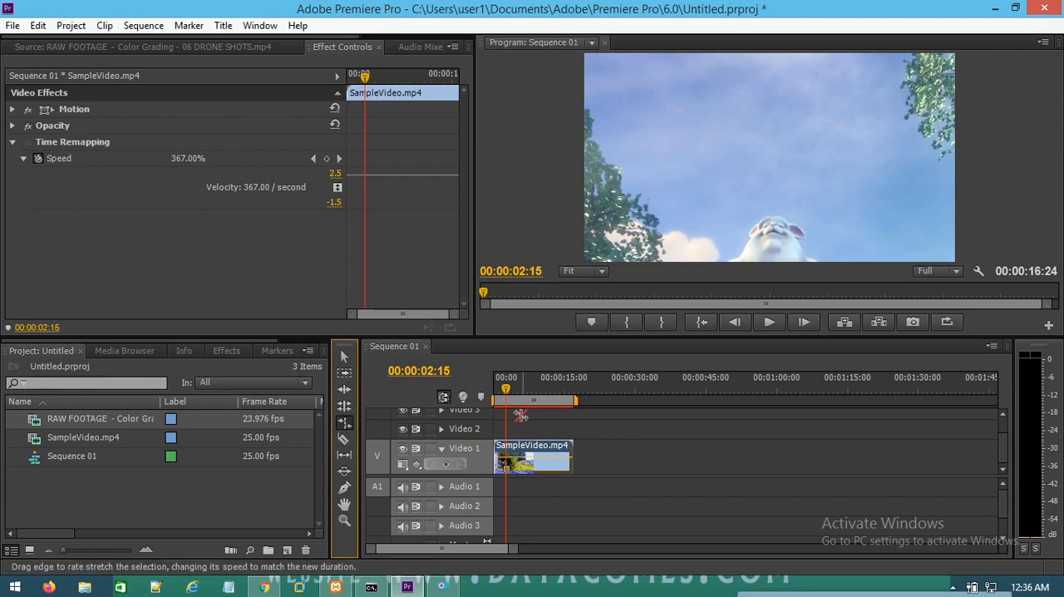
click(575, 455)
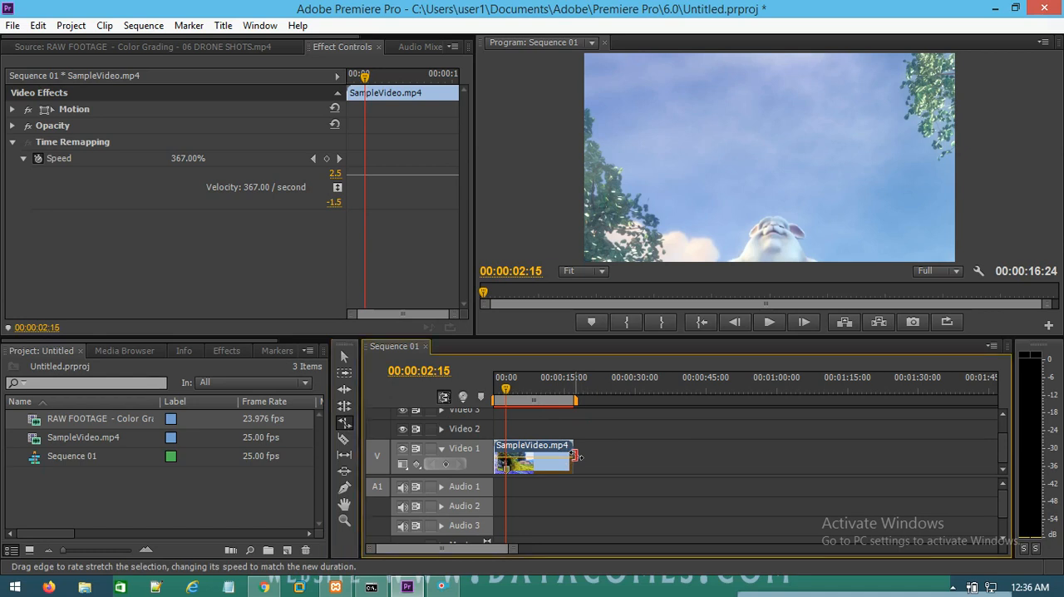
click(636, 449)
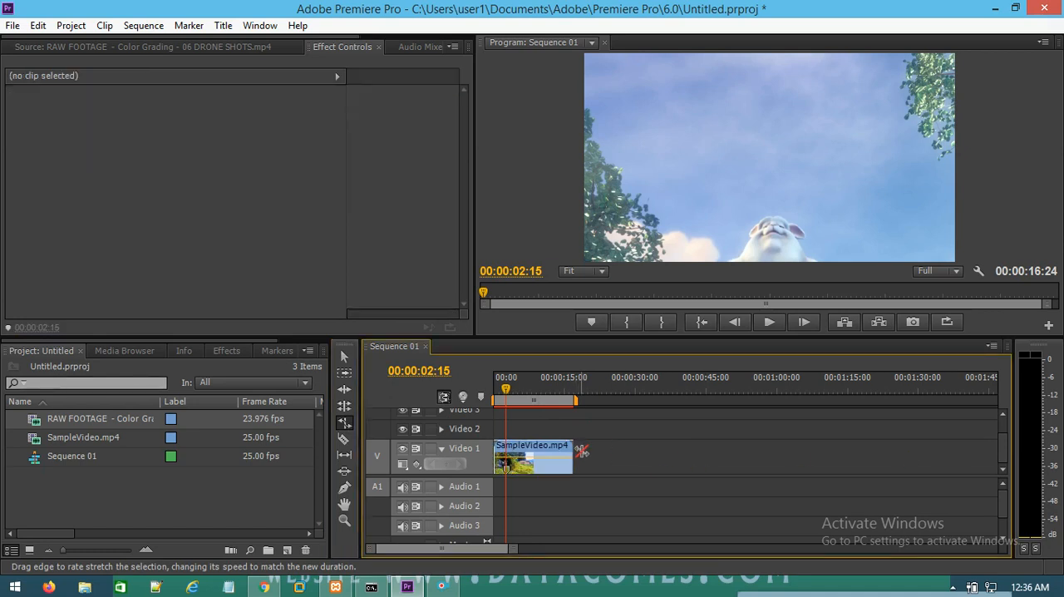
drag(575, 456, 932, 470)
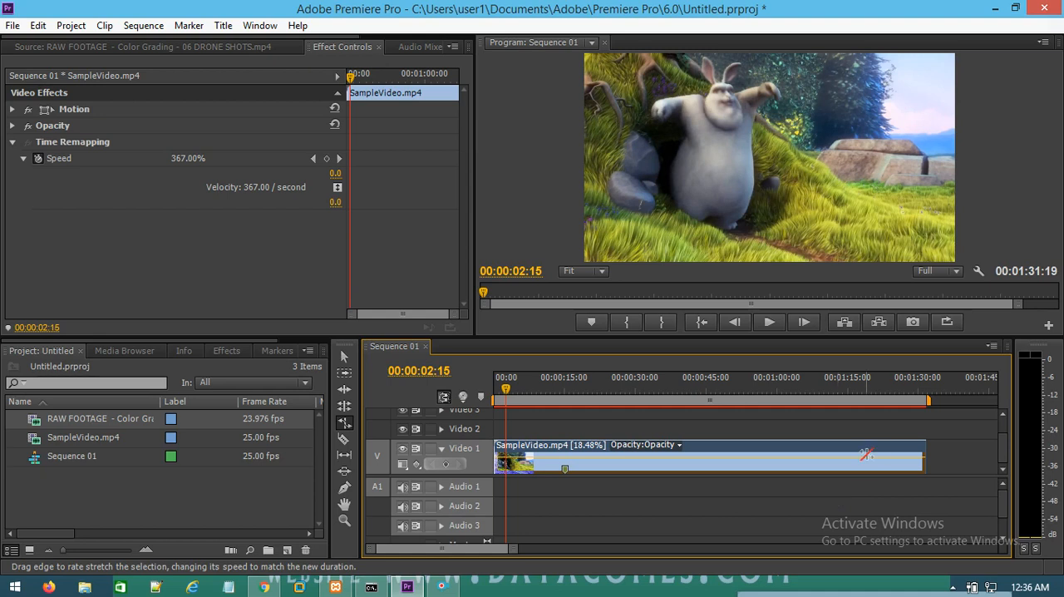
Step: Rate-stretch the clip's end further to about 00:02:36:10, a speed of 10.84%, and preview the slow motion
drag(514, 555, 537, 553)
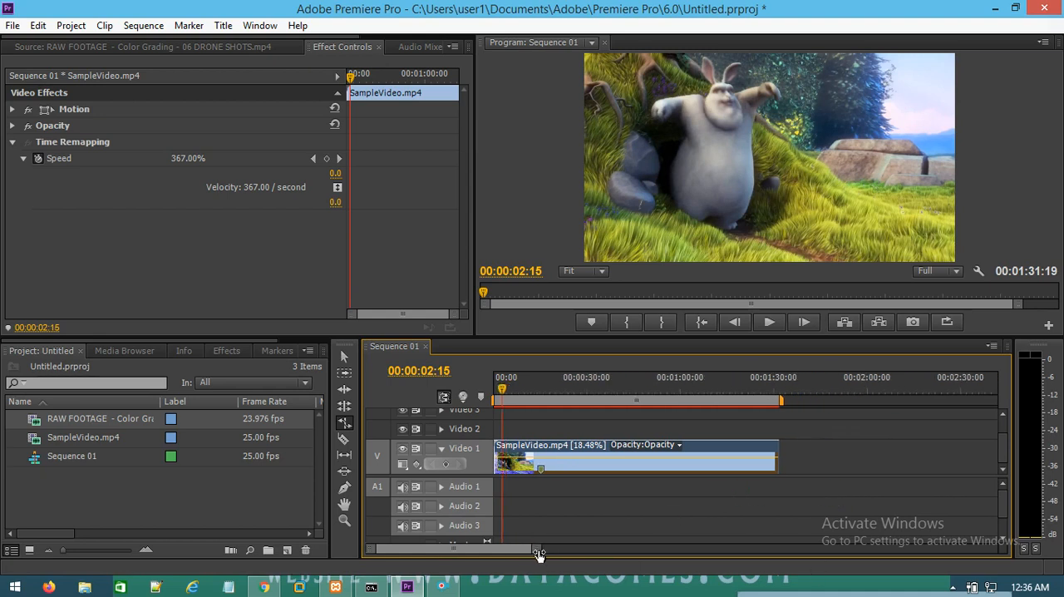
click(902, 459)
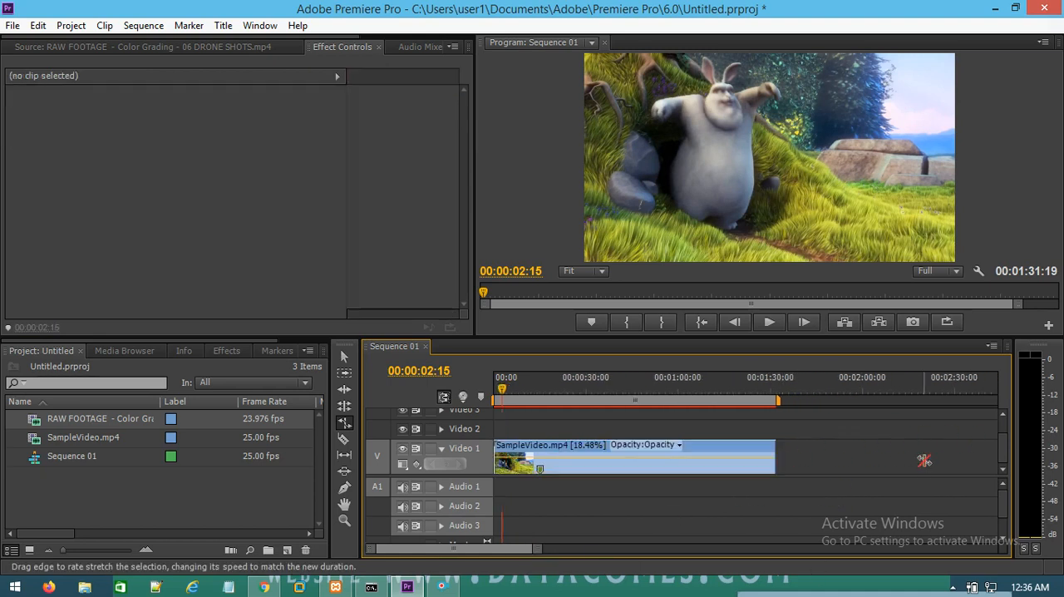
drag(779, 459, 974, 460)
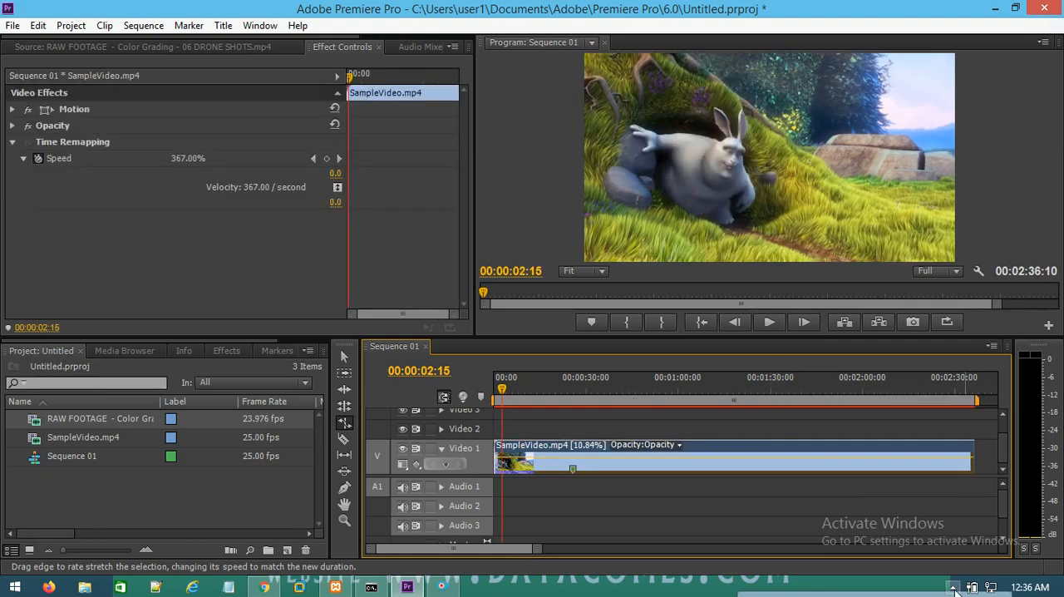
click(770, 325)
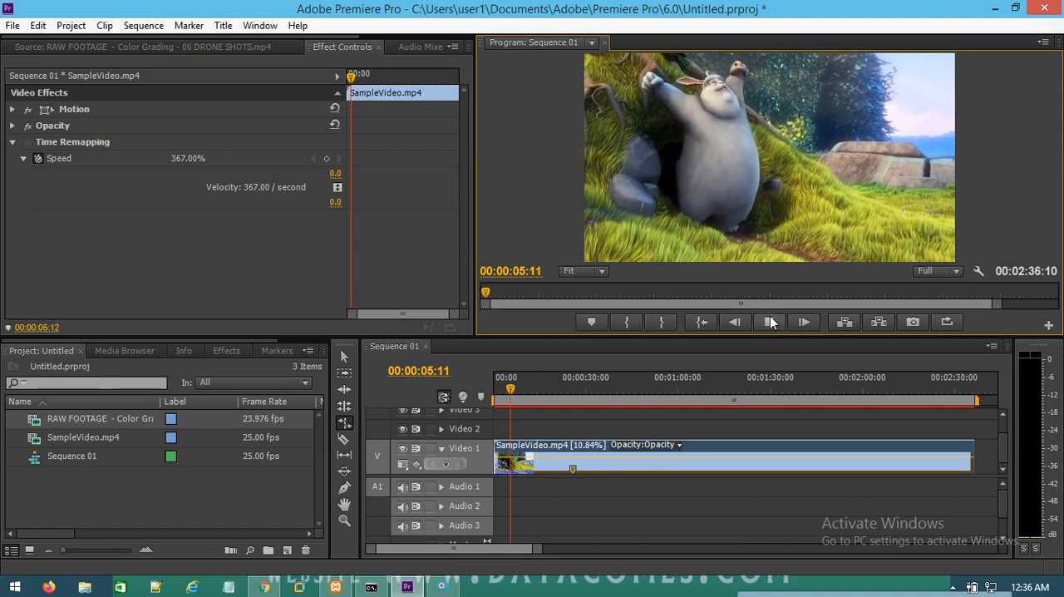
click(767, 321)
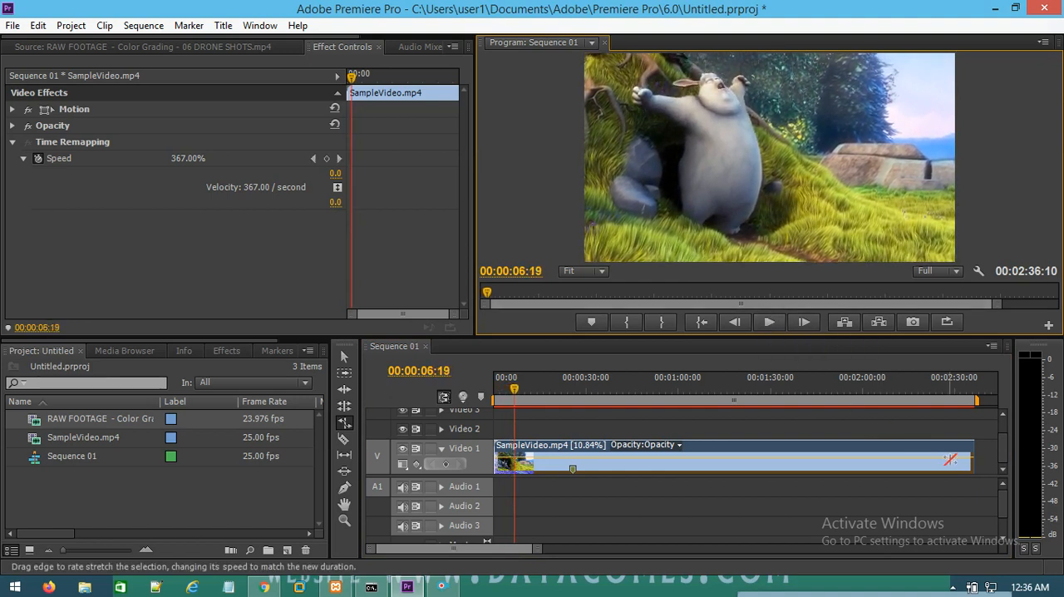
Step: Shorten SampleVideo.mp4 with the Rate Stretch tool to about 00:00:03:03, a speed of 543.58%, and play it from the start
drag(973, 459, 513, 479)
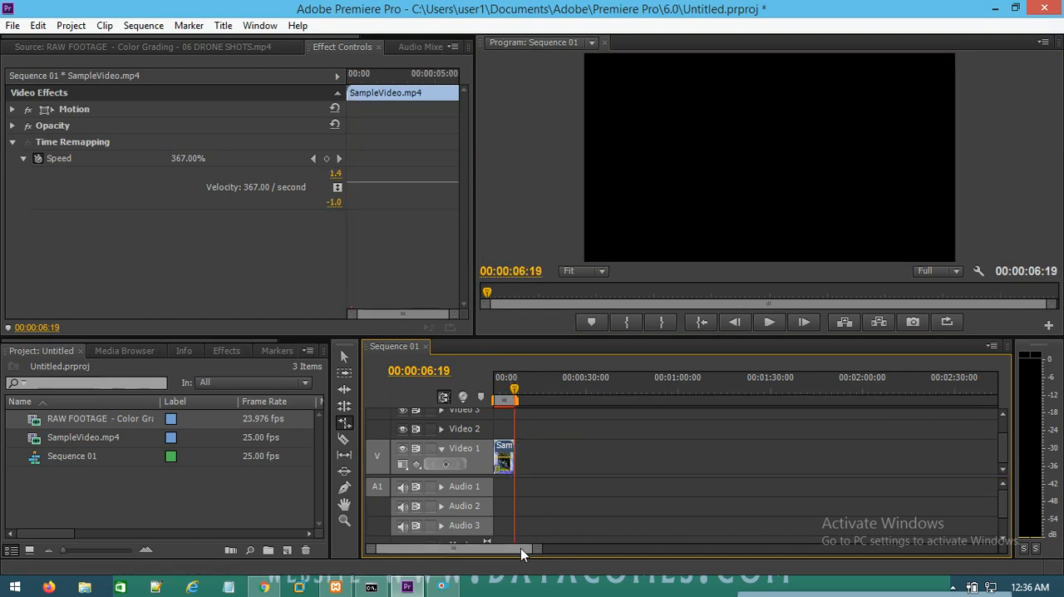
drag(537, 549, 508, 562)
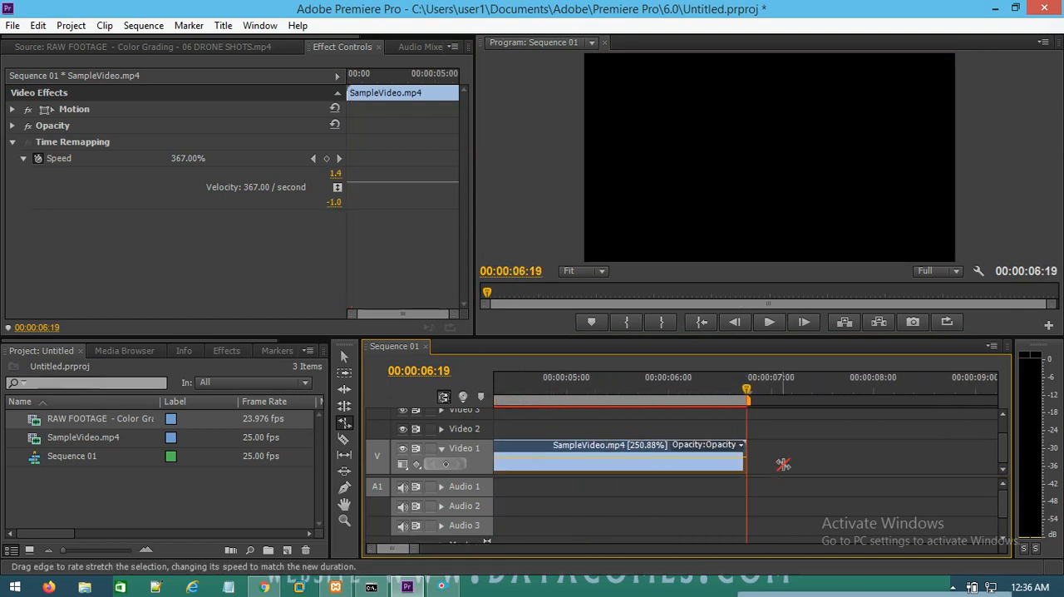
drag(391, 550, 437, 550)
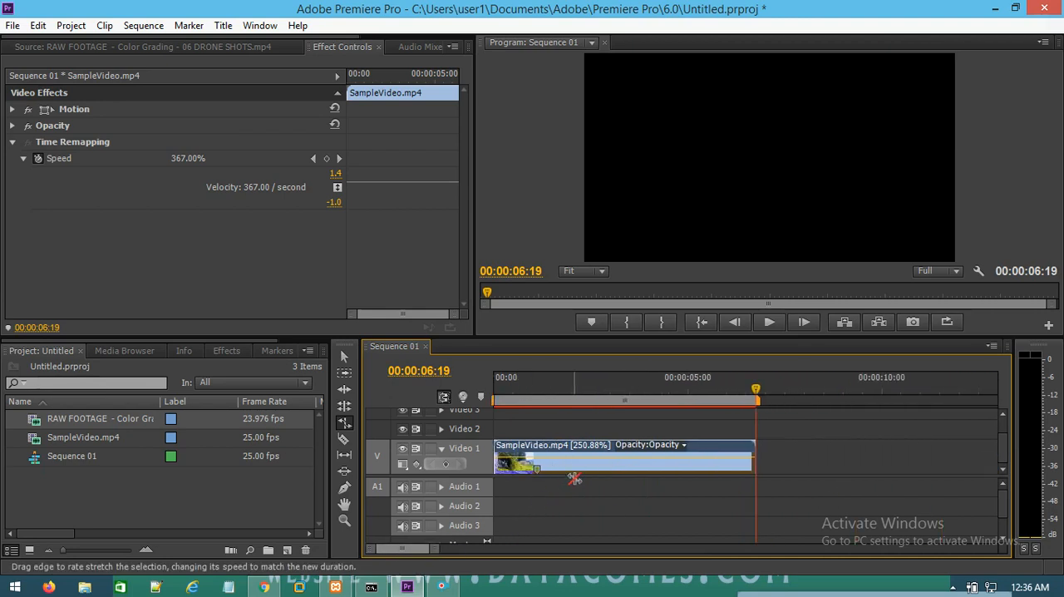
drag(752, 450, 613, 450)
key(Home)
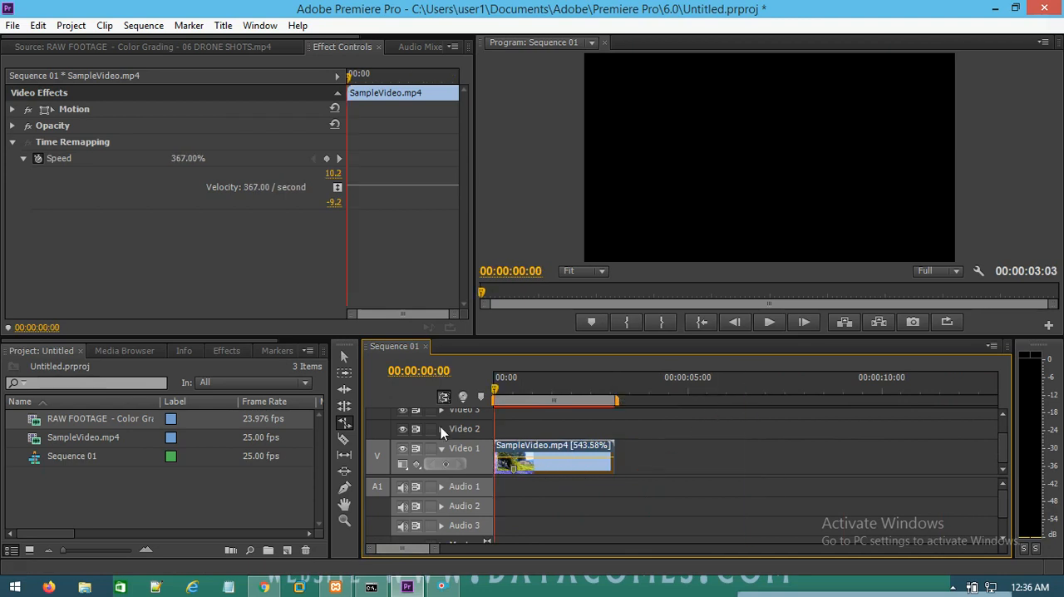
click(769, 322)
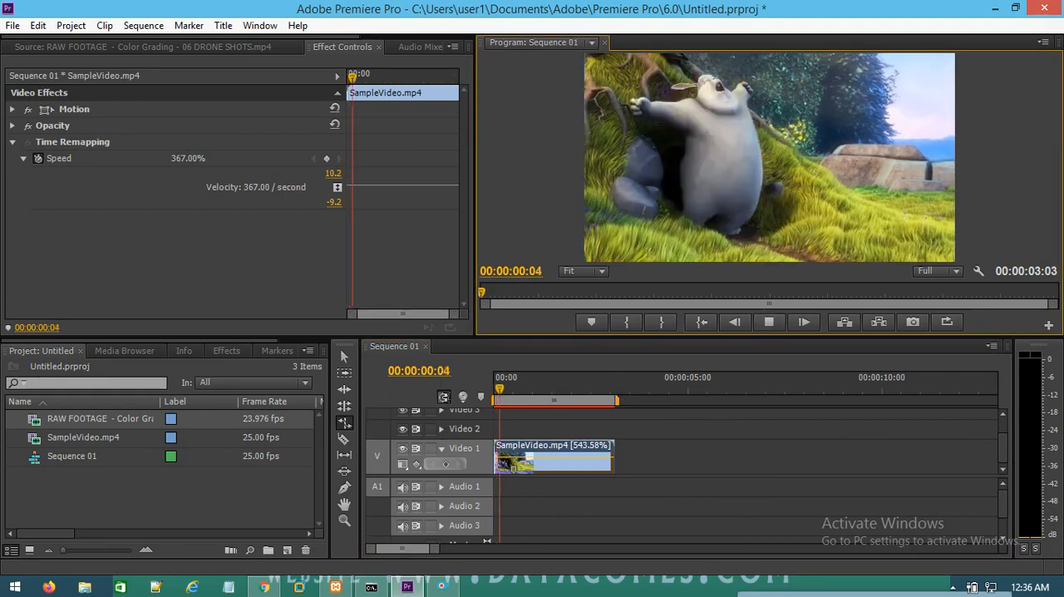
click(777, 329)
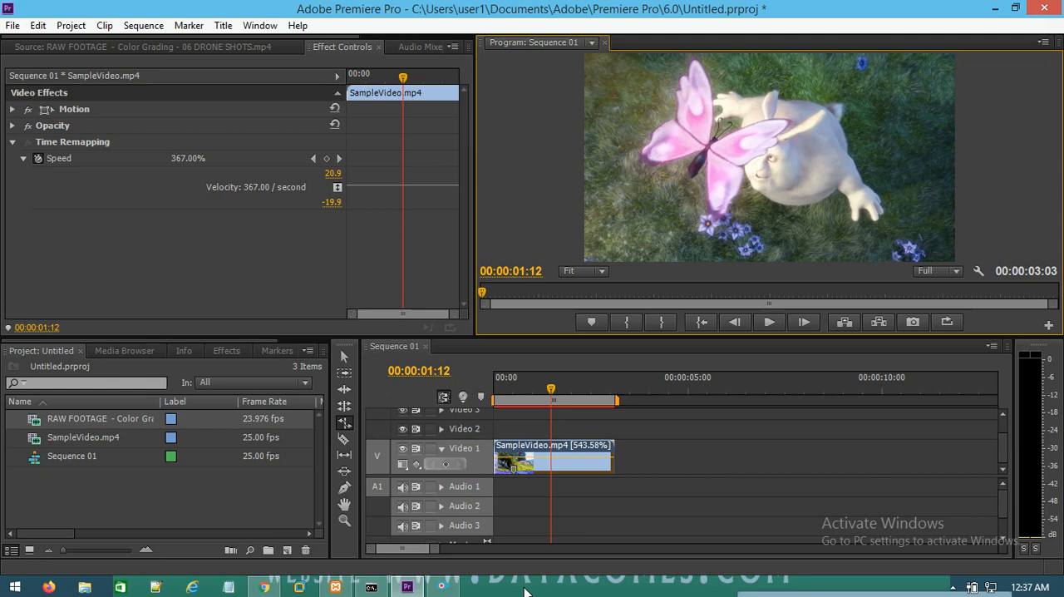
Step: Scrub back and forth through the sped-up clip and leave the playhead at 00:00:01:04
drag(553, 388, 507, 389)
click(563, 386)
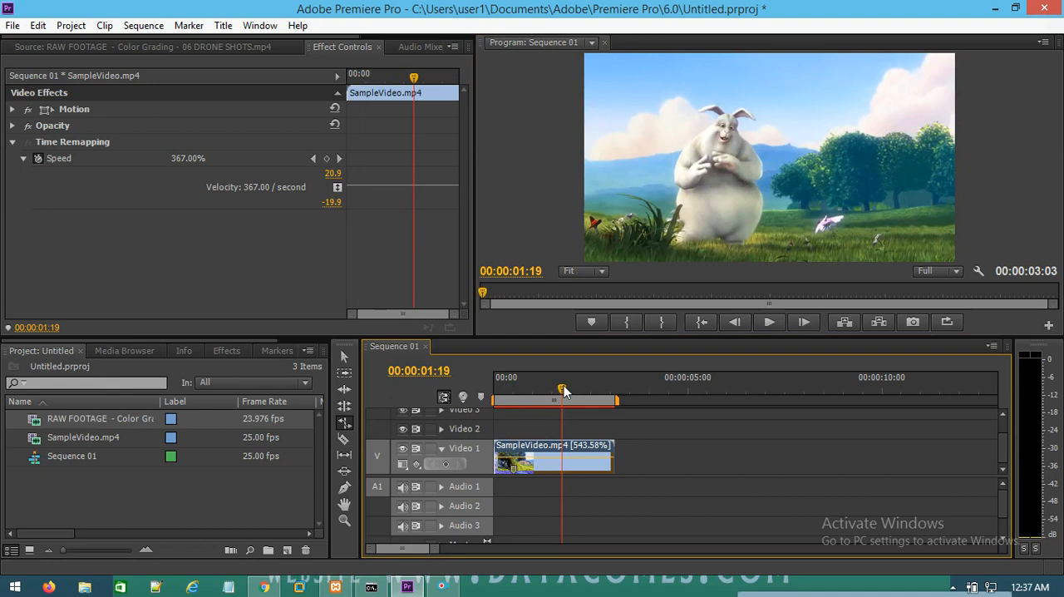
drag(564, 386, 561, 386)
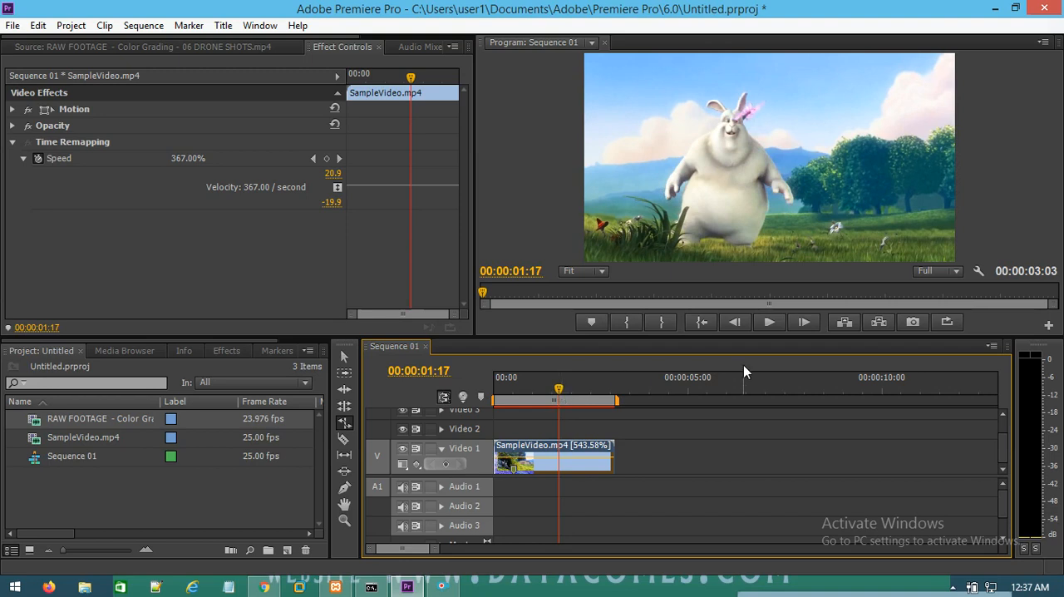
drag(557, 389, 502, 425)
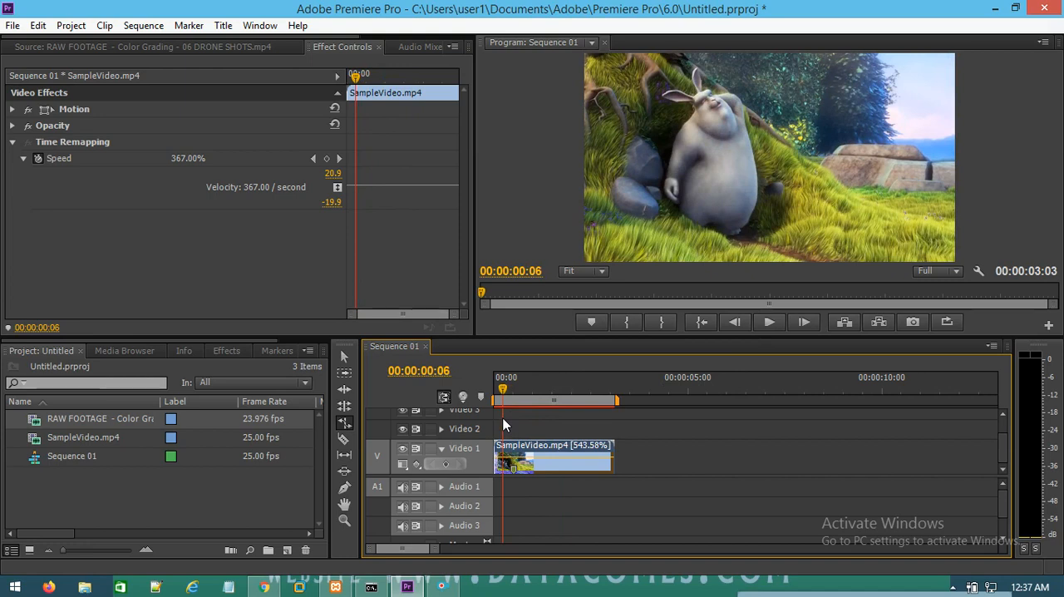
drag(503, 419, 538, 389)
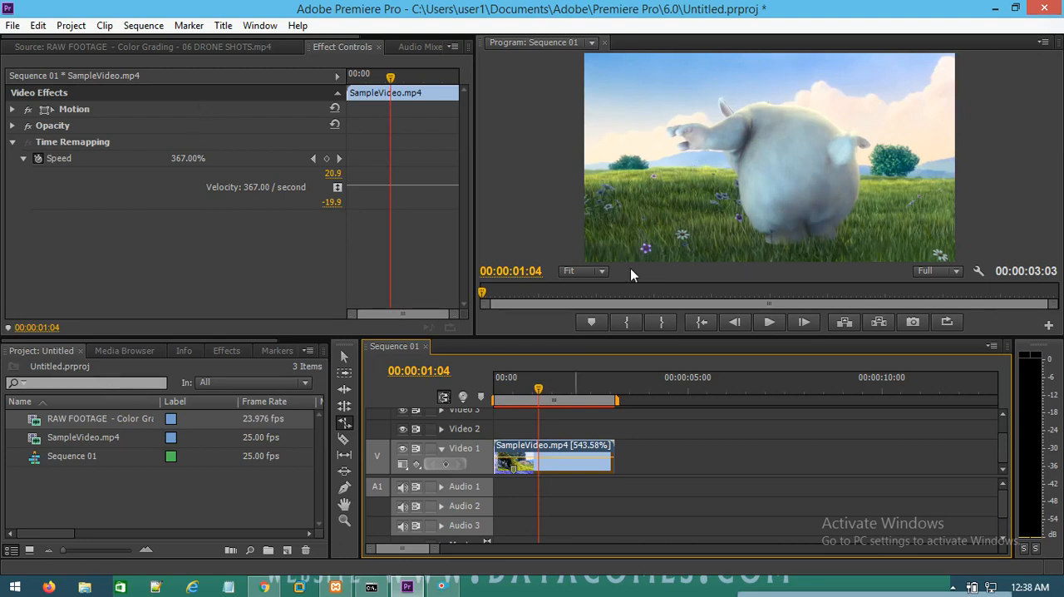
Step: Create a new default still title named Title 01 at 1280 x 720 and 25.00fps
click(223, 25)
mouse_move(222, 50)
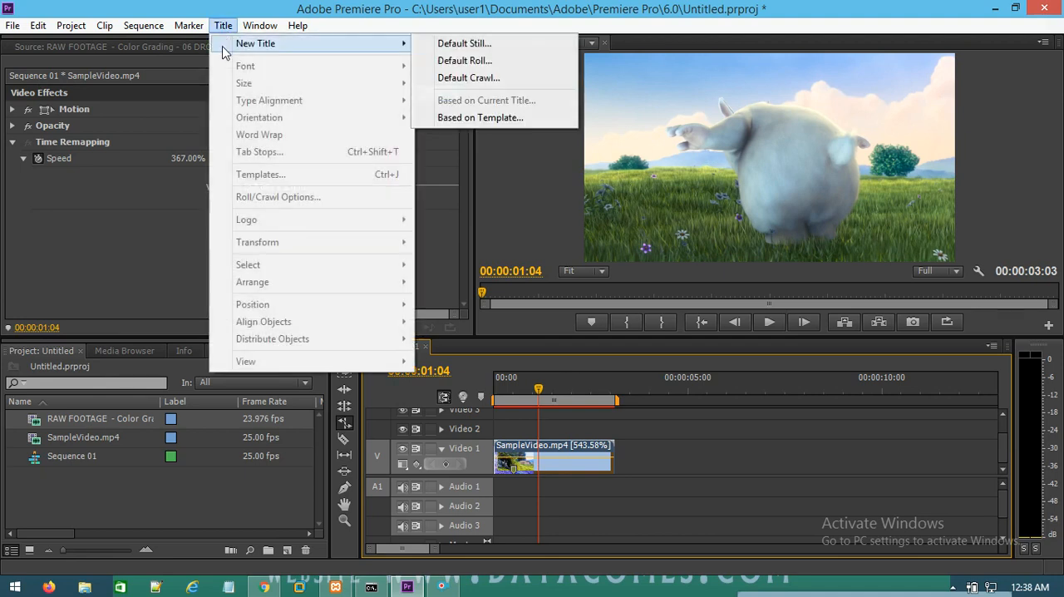
click(517, 45)
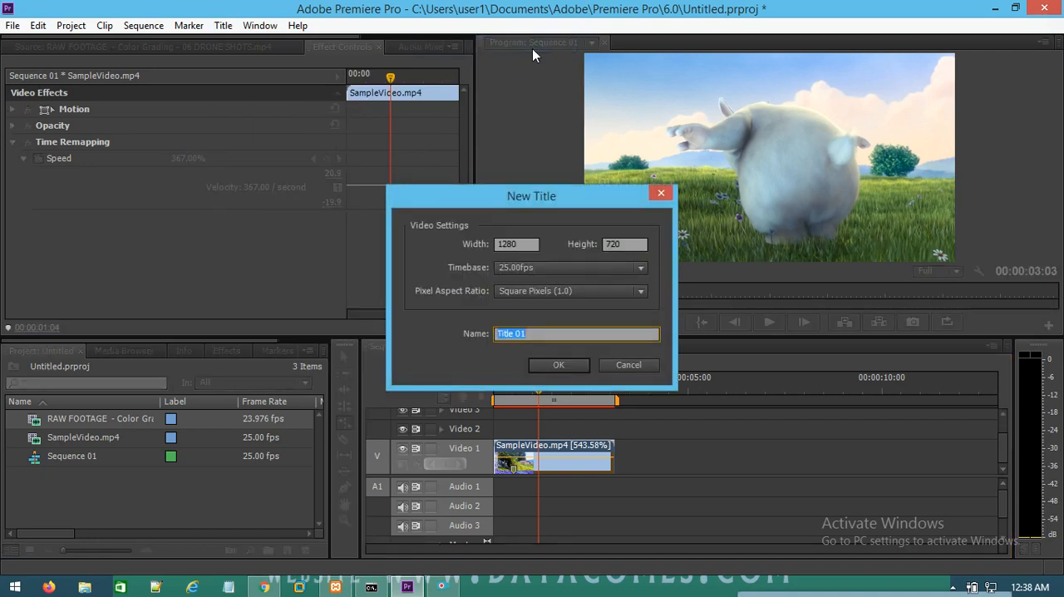
click(572, 364)
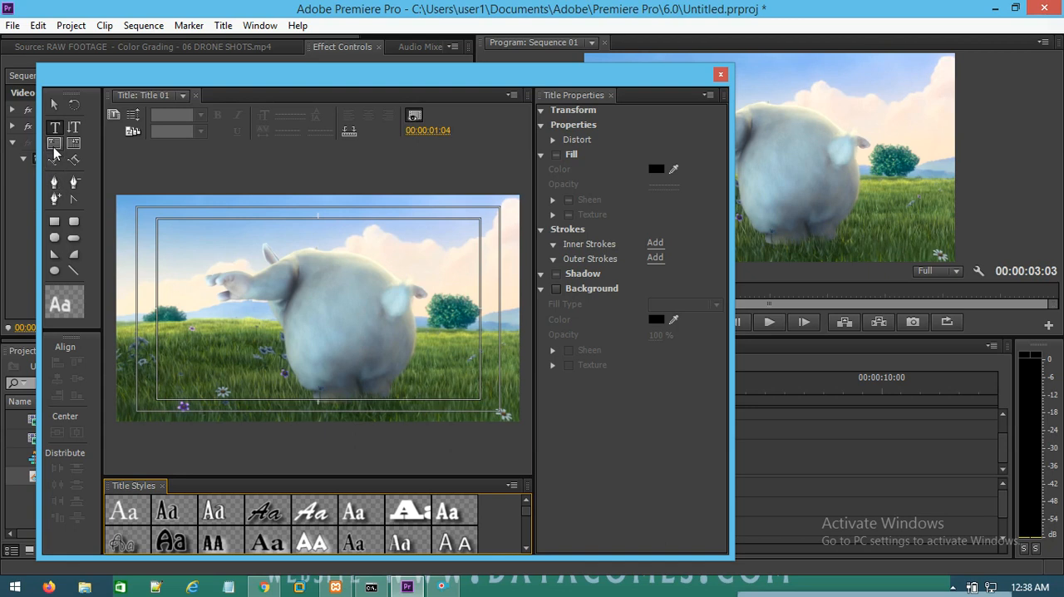
Step: Add the text "welcome to datacom" with the Type tool, starting near the left edge of the title frame at mid-height
click(55, 132)
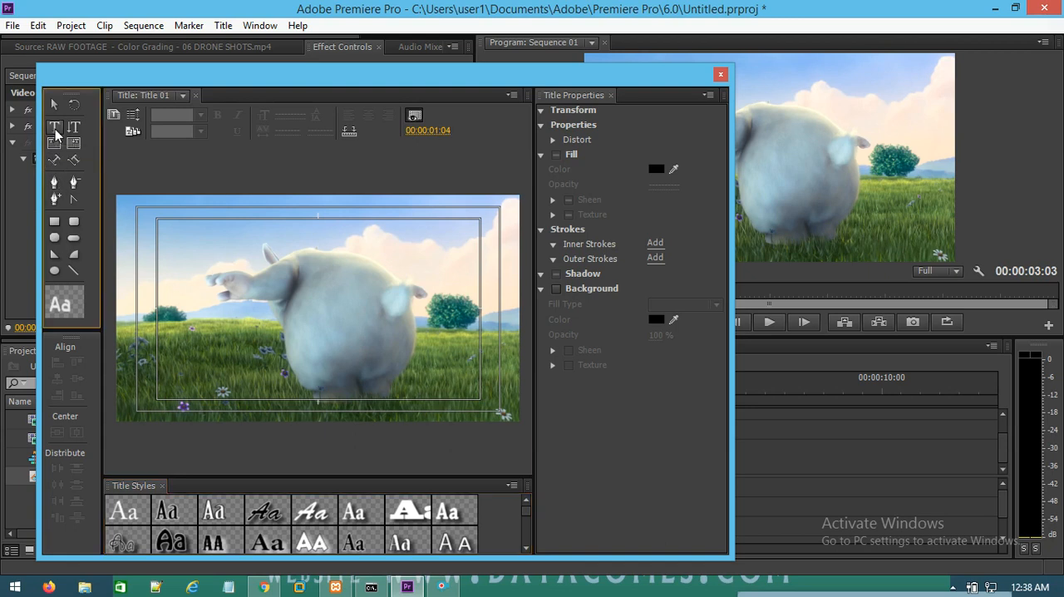
click(143, 321)
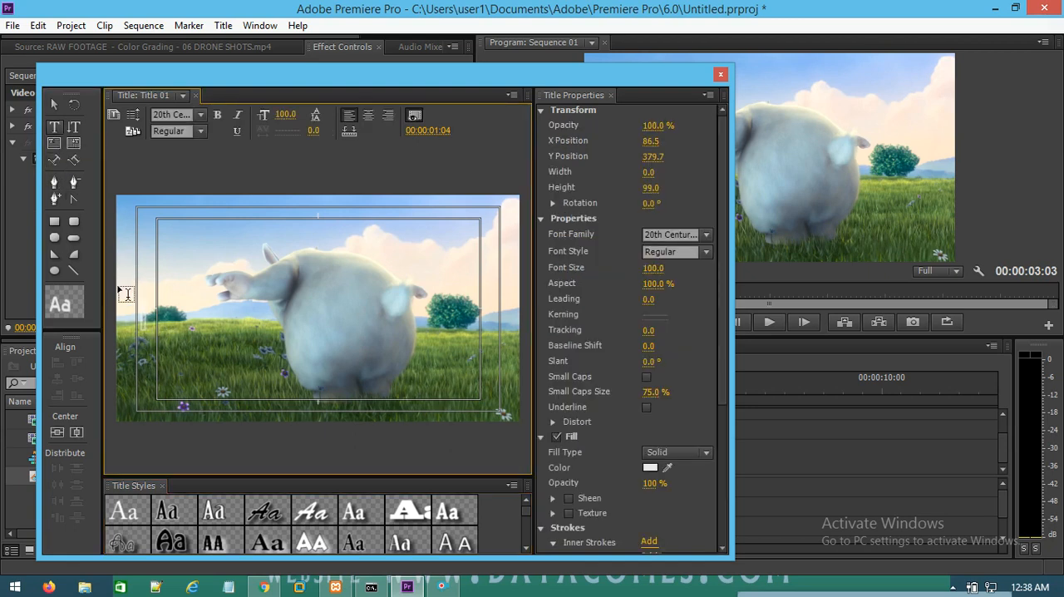
text(welcome to)
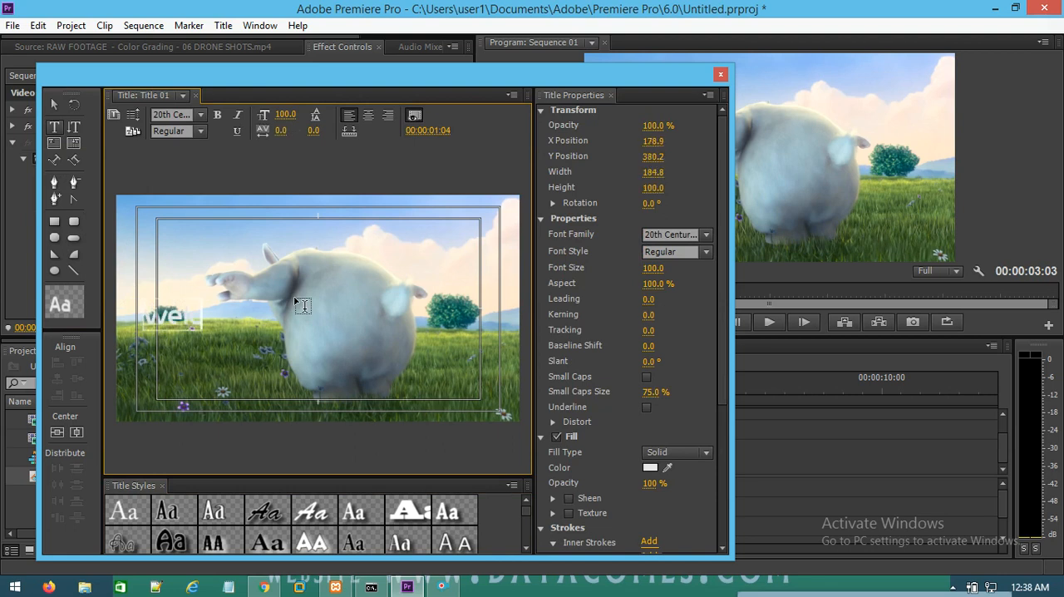
text( datacom)
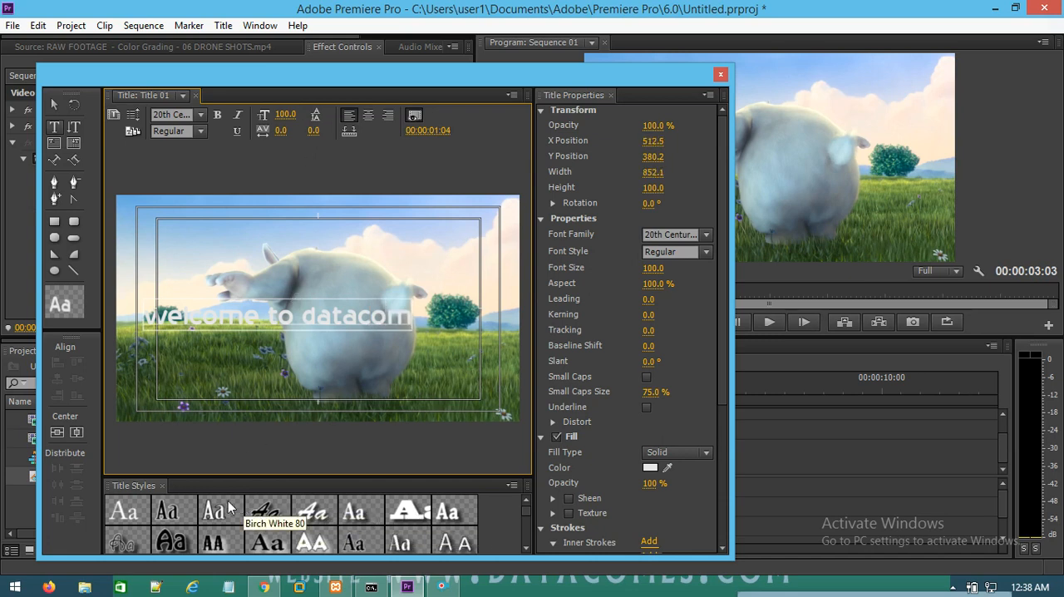
Step: Try the white Blackoak Std and Lithos Pro title styles on the text, and settle on the black Mesquite Std Medium style
click(416, 516)
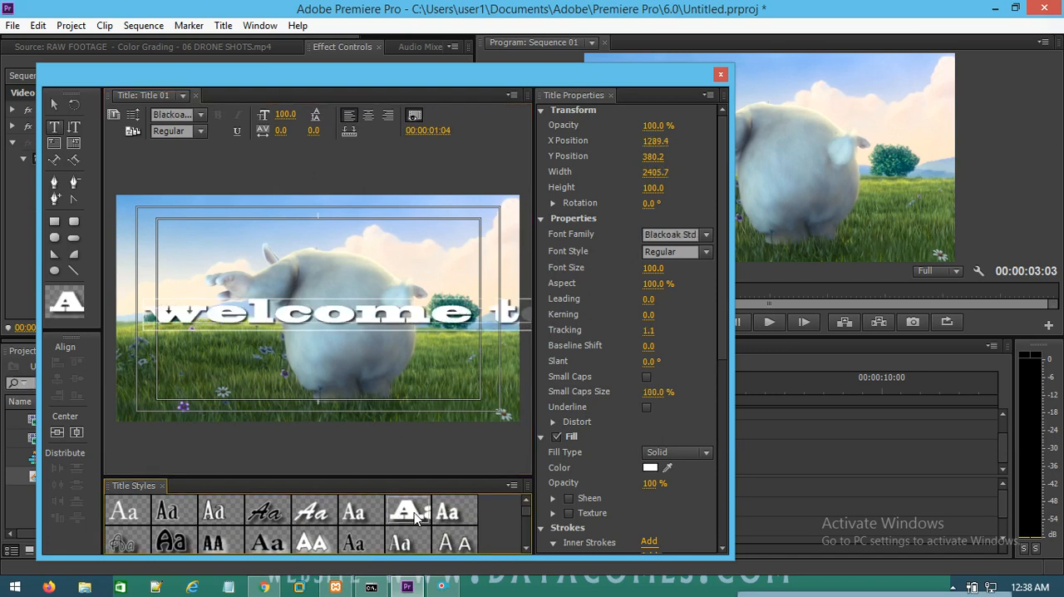
click(321, 544)
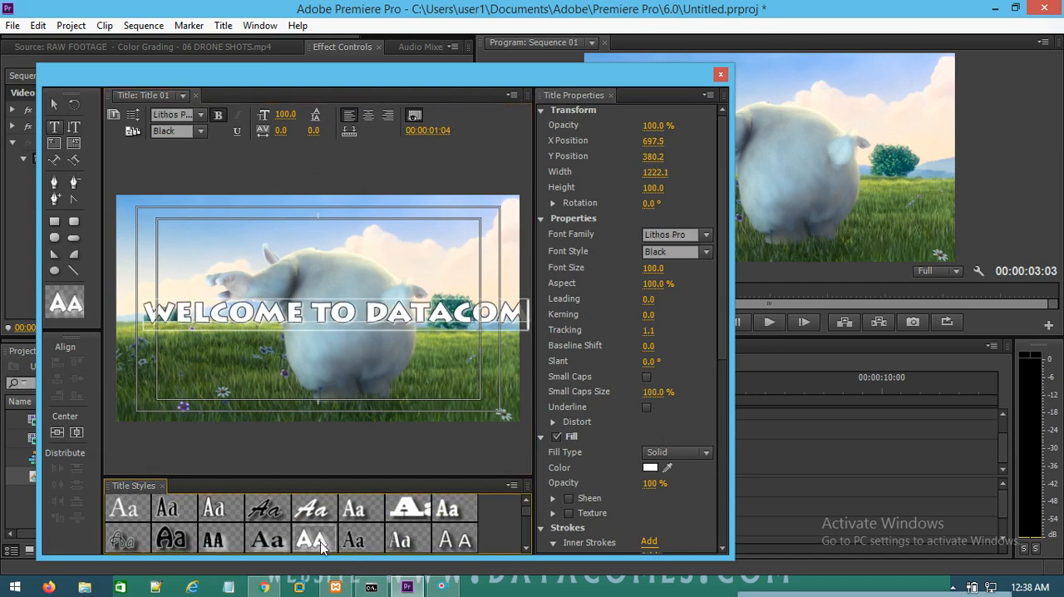
click(214, 541)
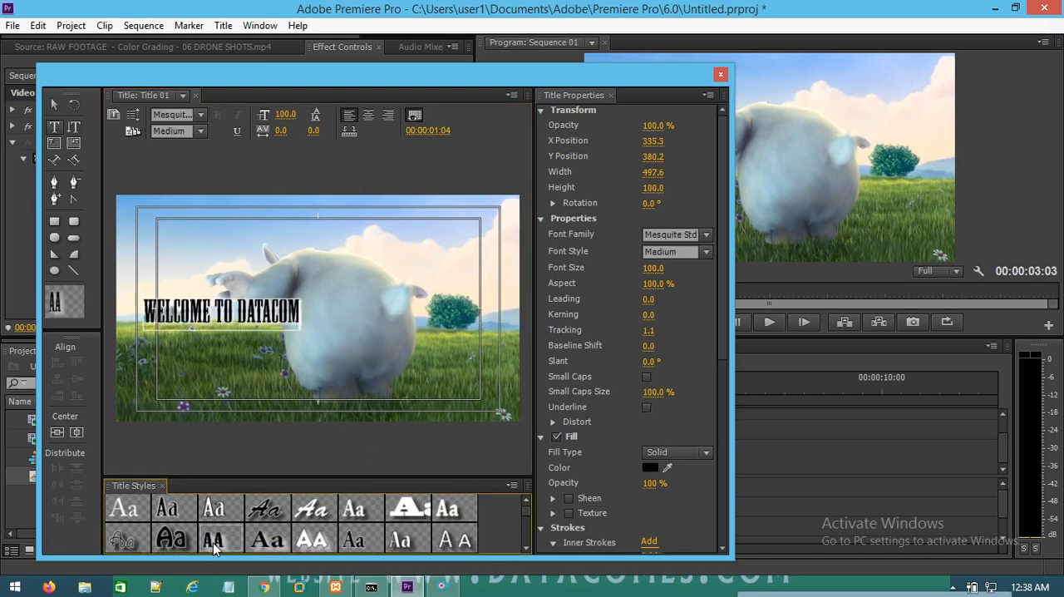
Step: Try other title styles, including the white Birch Std one, and settle on the white Orator Std Medium style for the text
click(265, 543)
click(263, 515)
click(221, 512)
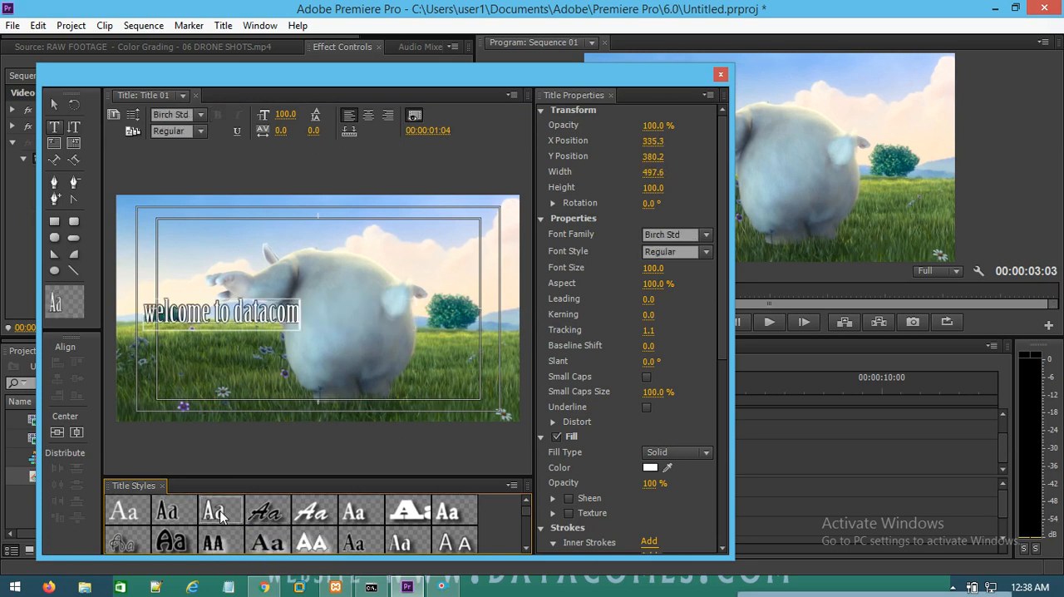
click(455, 542)
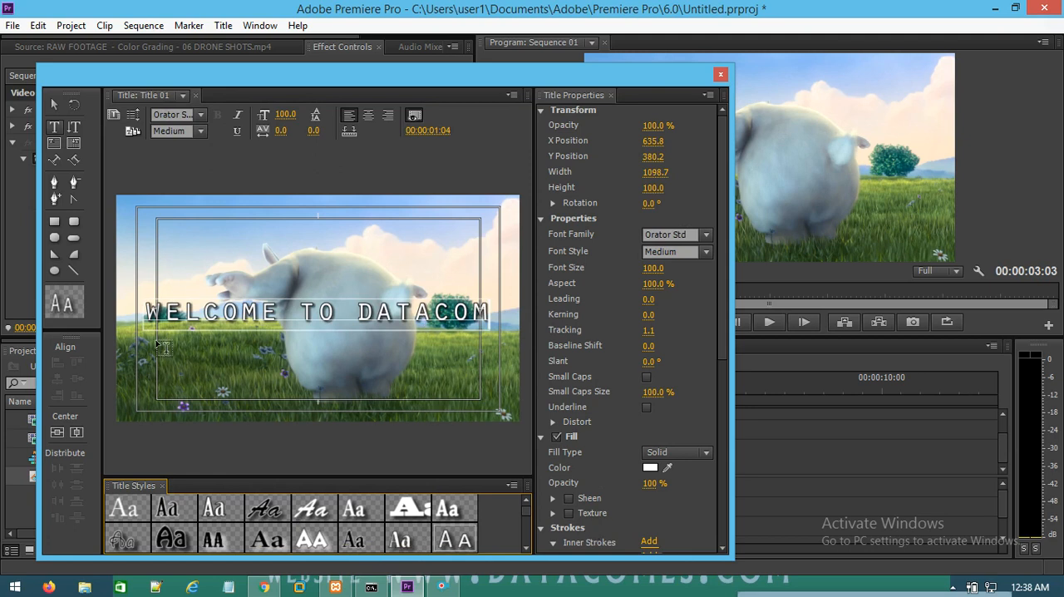
Step: Move the welcome text up above mid-height, resize it to span nearly the full frame width, and close the title editor
click(55, 104)
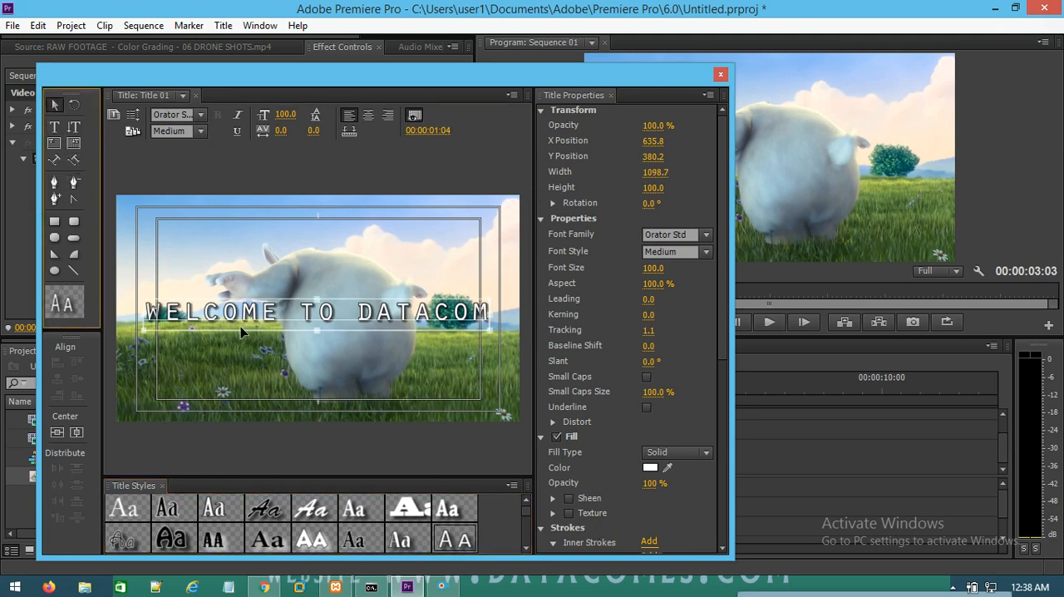
drag(258, 315, 237, 285)
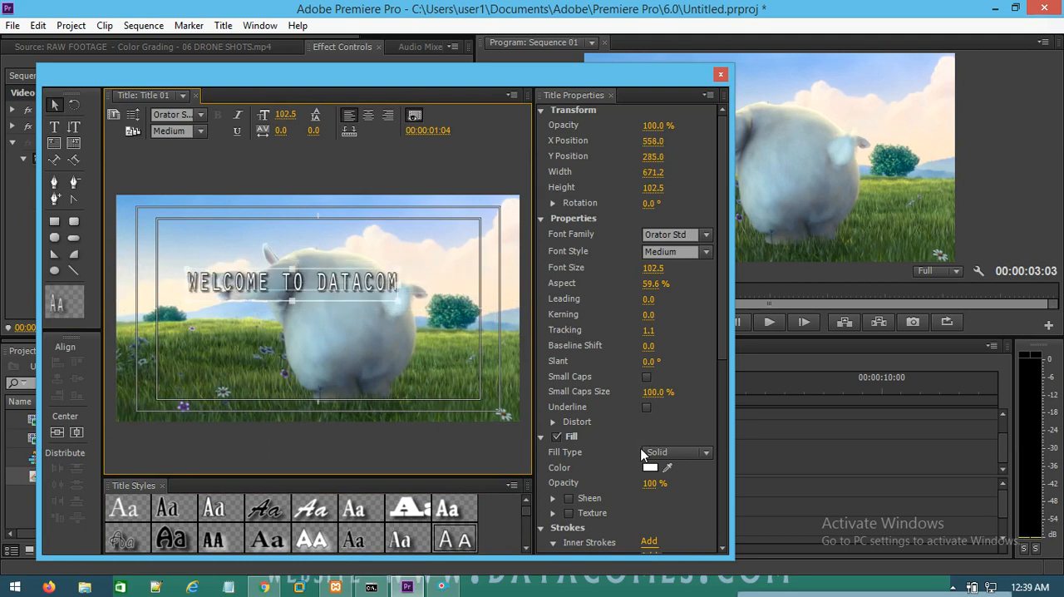
drag(402, 266, 514, 254)
click(480, 249)
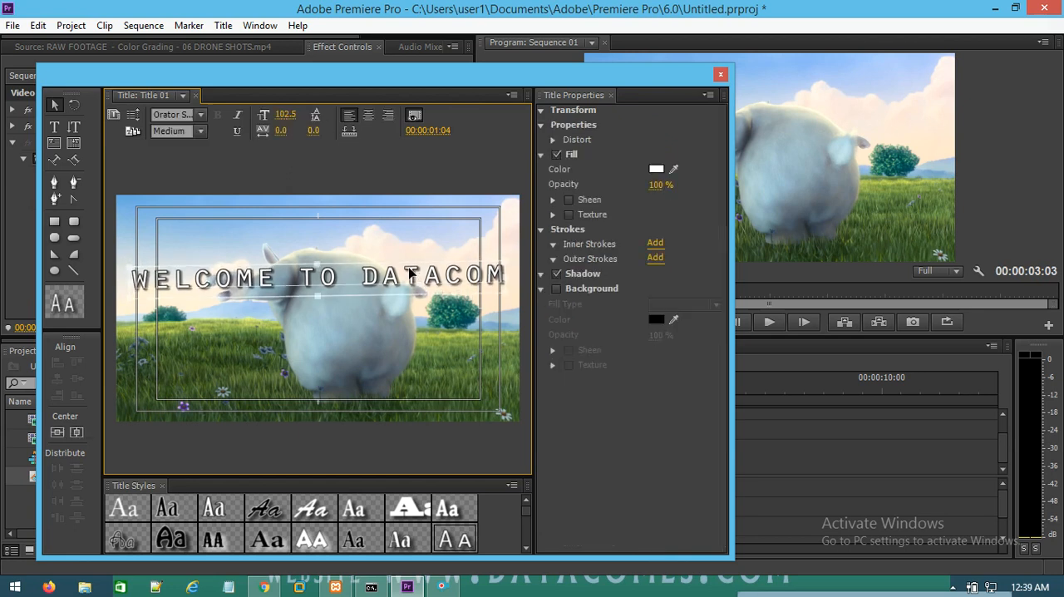
drag(408, 266, 401, 267)
click(498, 226)
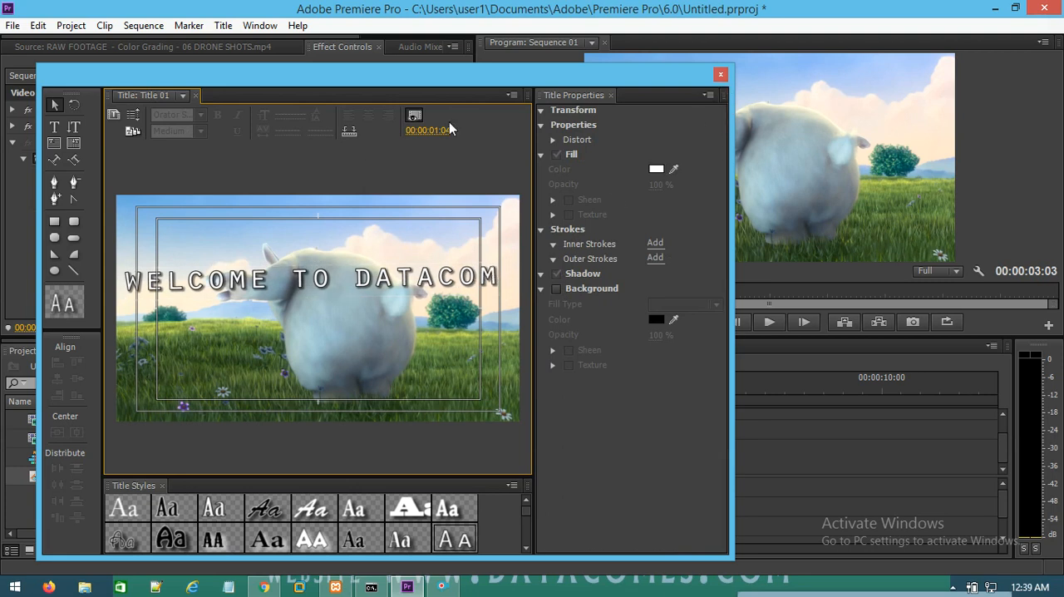
click(721, 77)
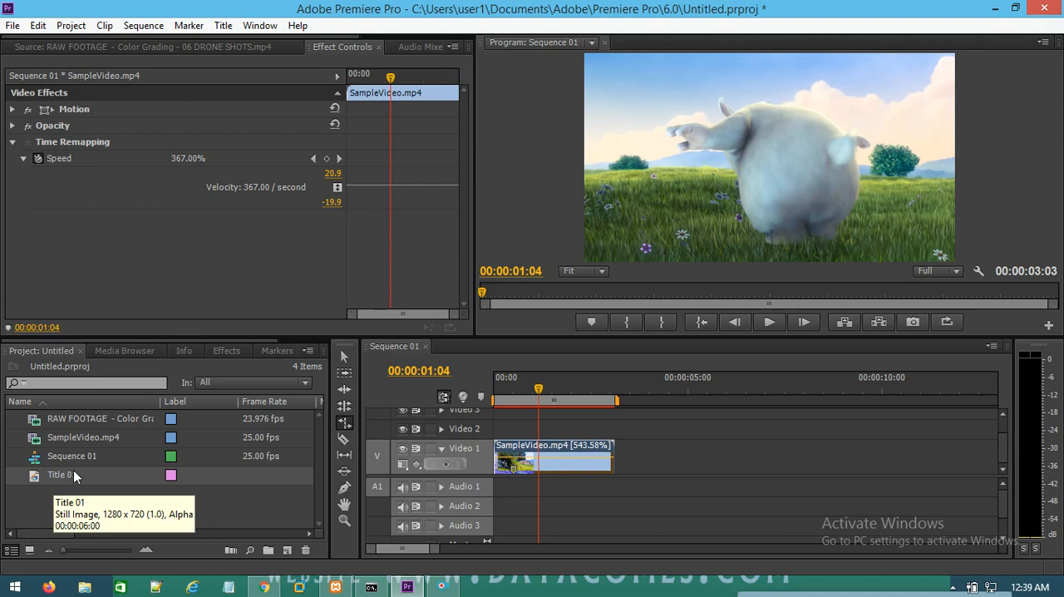
Step: Rate-stretch SampleVideo.mp4 on Video 1 to 252.38% speed, ending at about 00:00:06:18, and remove its Motion and Opacity effects
drag(614, 460, 754, 460)
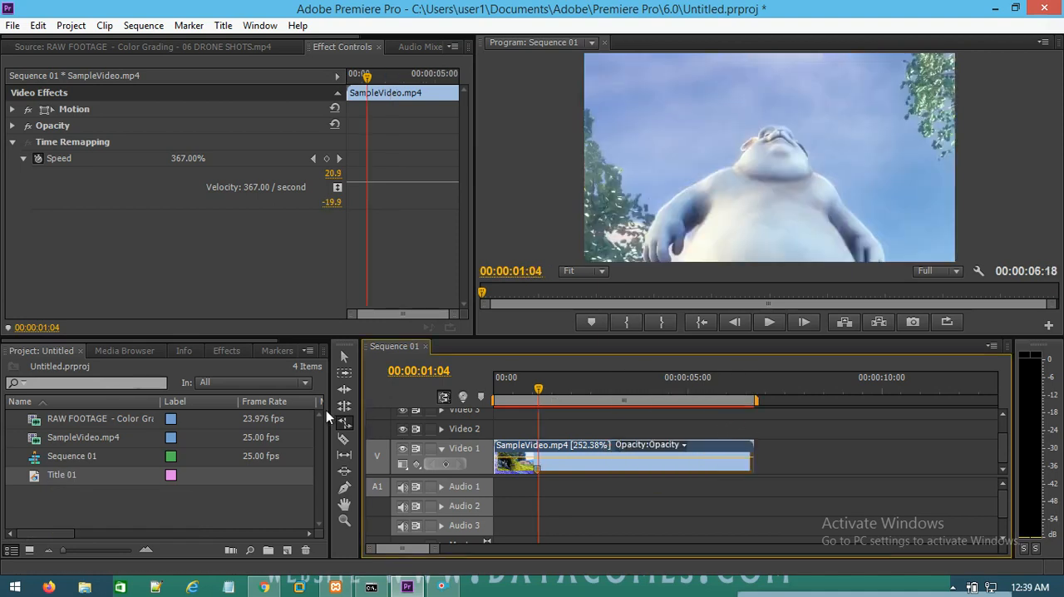
click(344, 373)
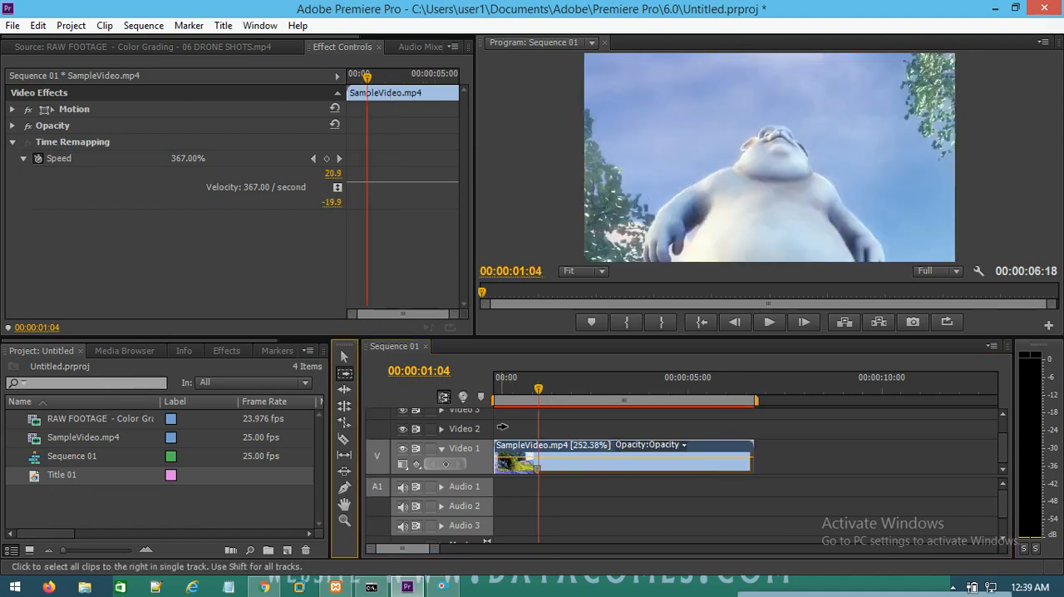
click(344, 356)
right_click(641, 470)
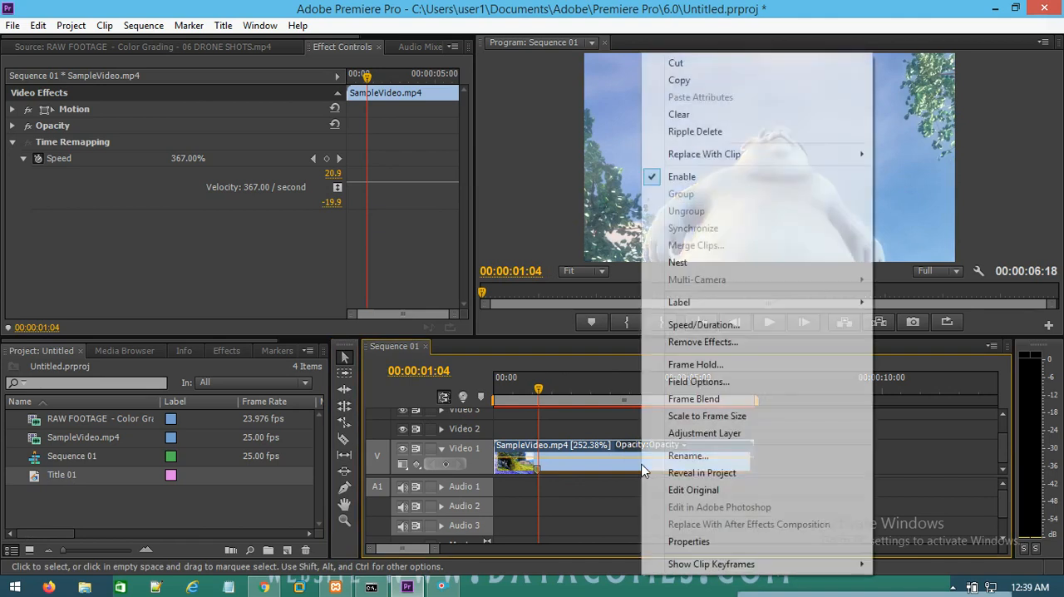
click(682, 340)
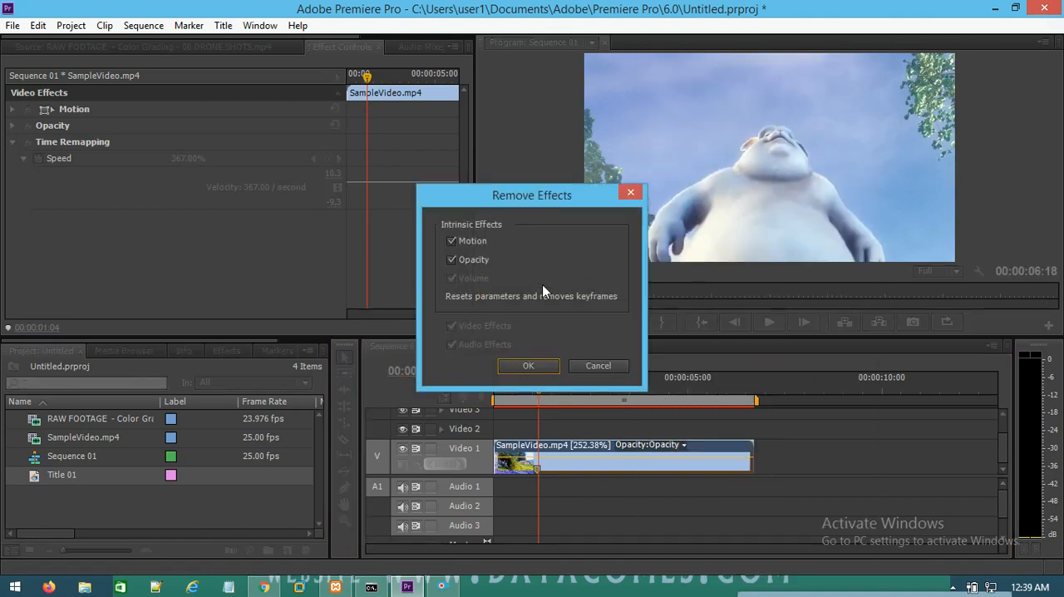
click(527, 366)
Step: Place Title 01 on Video 2 at the sequence start and play the sequence from 00:00:00:00 to about 00:00:01:24
click(52, 484)
drag(51, 478, 503, 428)
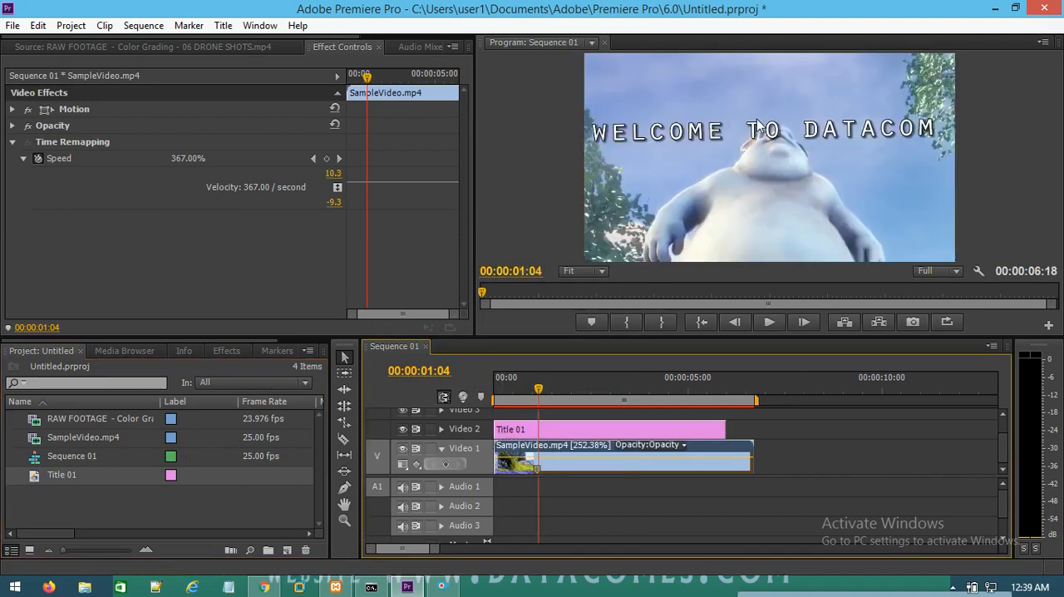
drag(555, 400, 494, 401)
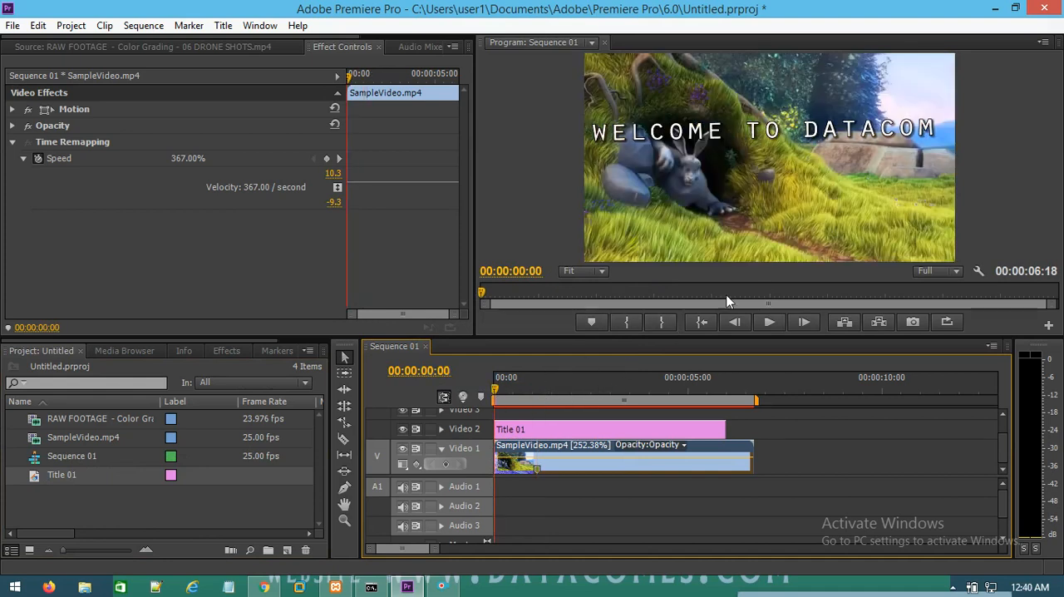
click(768, 322)
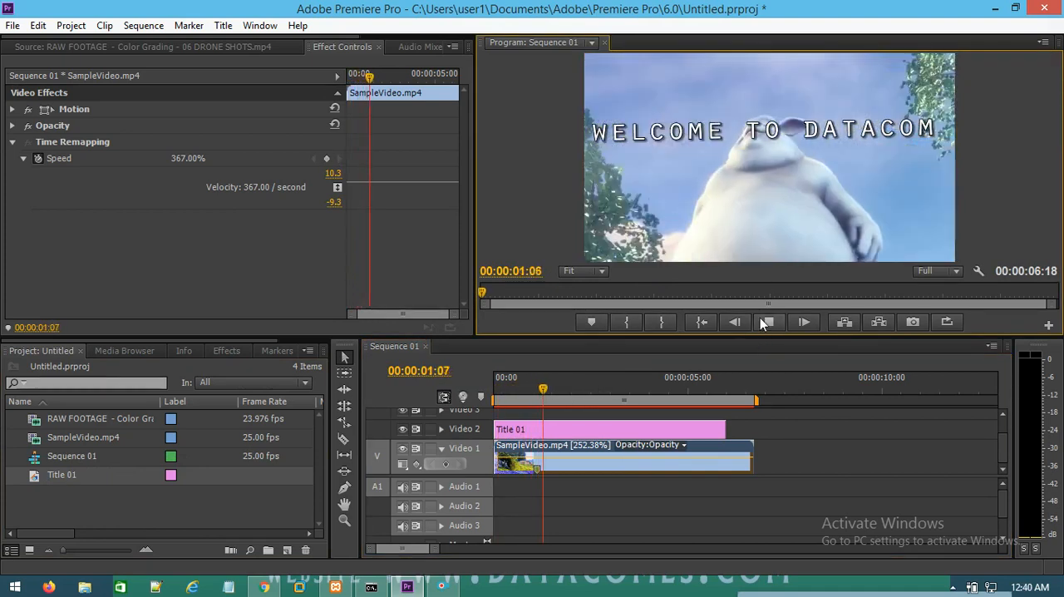
click(769, 321)
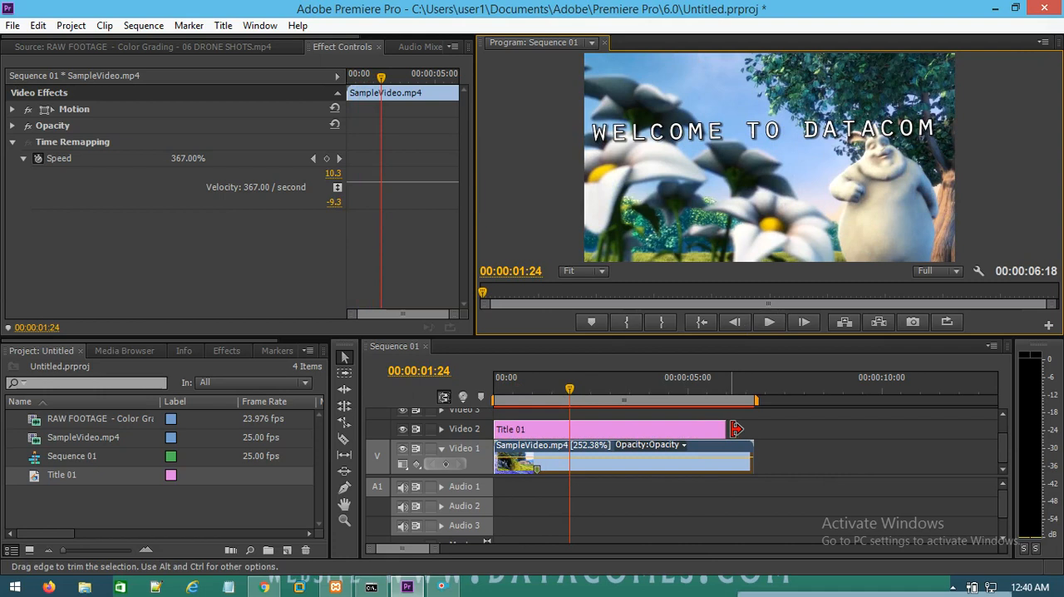
Step: Trim the end of Title 01 back to well under a second and preview the sequence from the start
drag(725, 429, 504, 430)
key(Home)
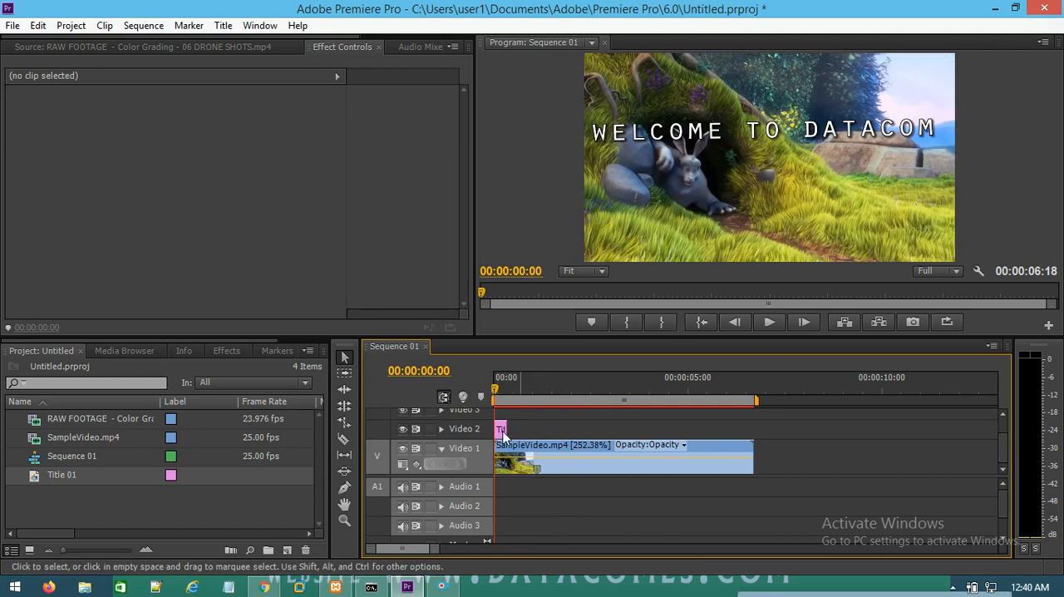
click(772, 324)
click(773, 321)
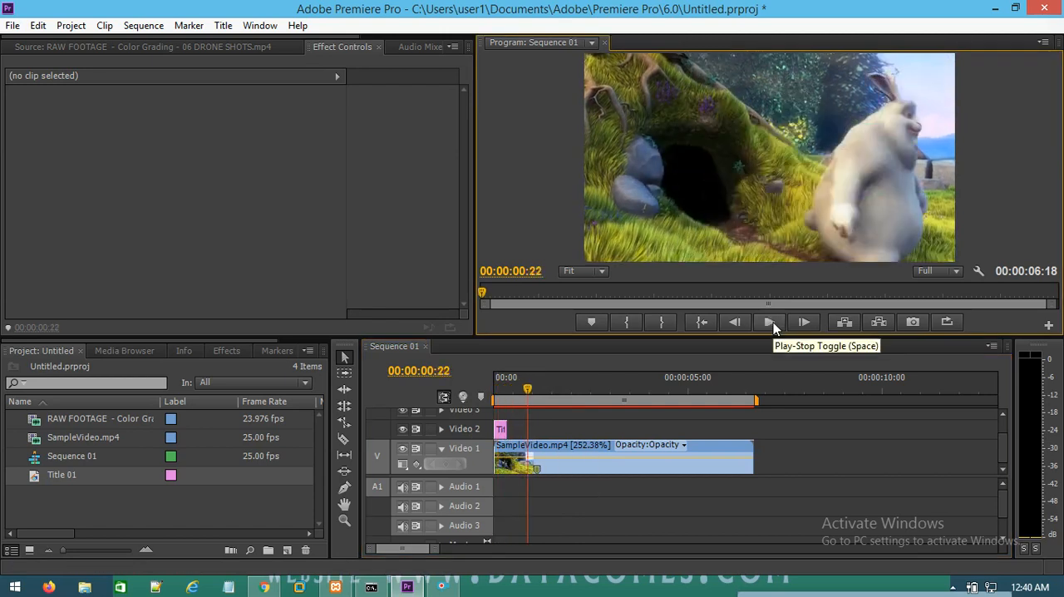
Step: Move Title 01 on Video 2 to start at about 00:00:02:05 and extend its end to match the end of SampleVideo.mp4
drag(503, 438, 590, 438)
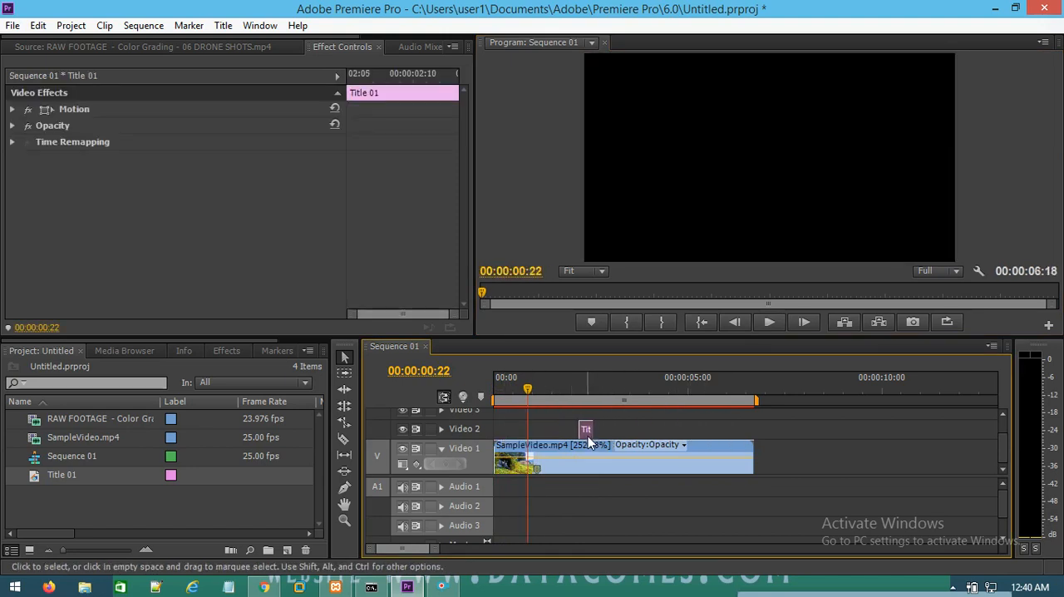
click(690, 436)
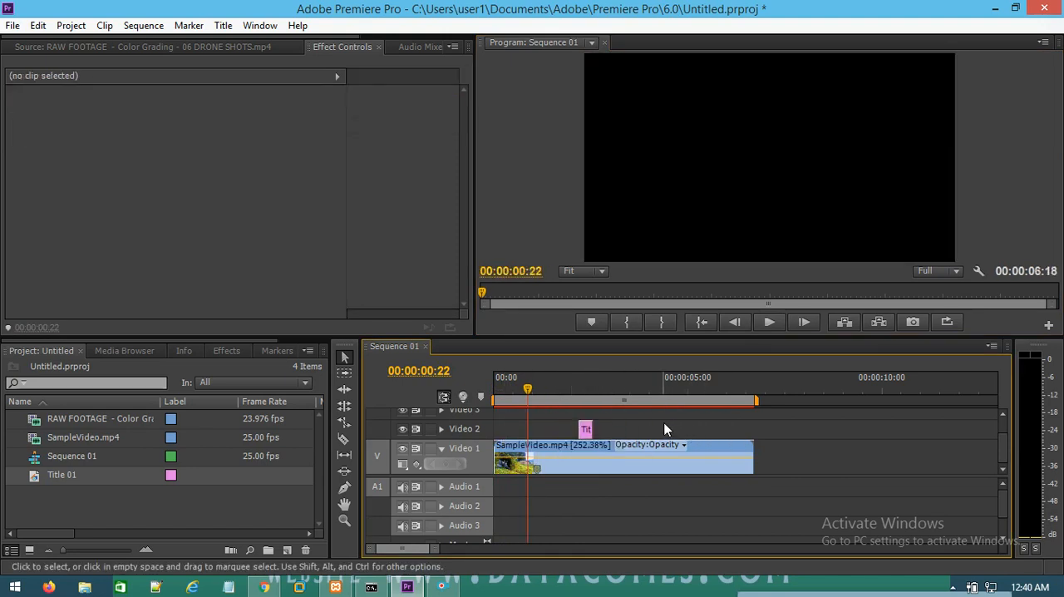
drag(599, 428, 695, 429)
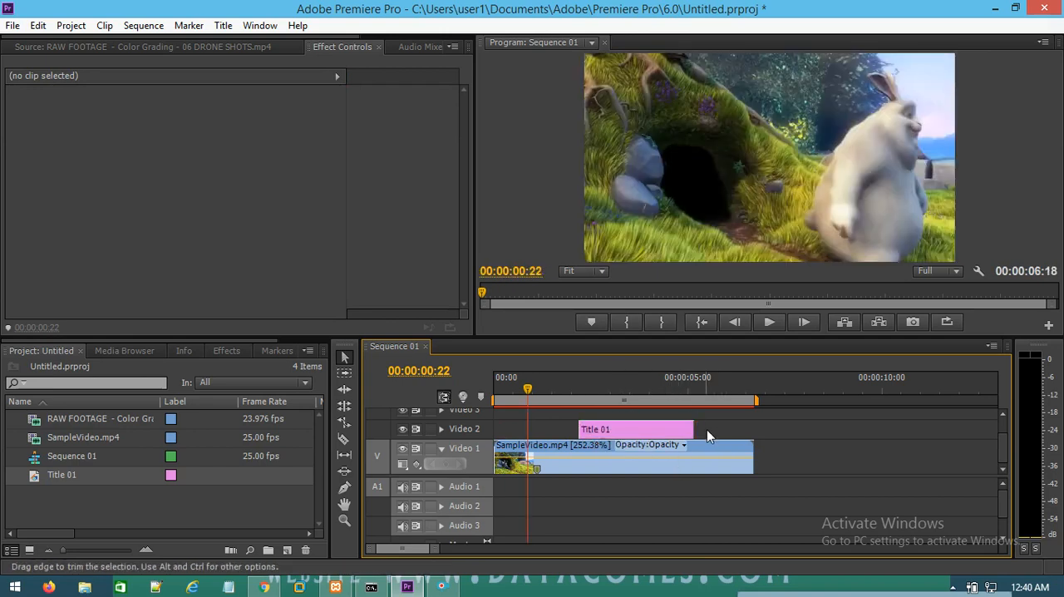
drag(687, 430, 752, 434)
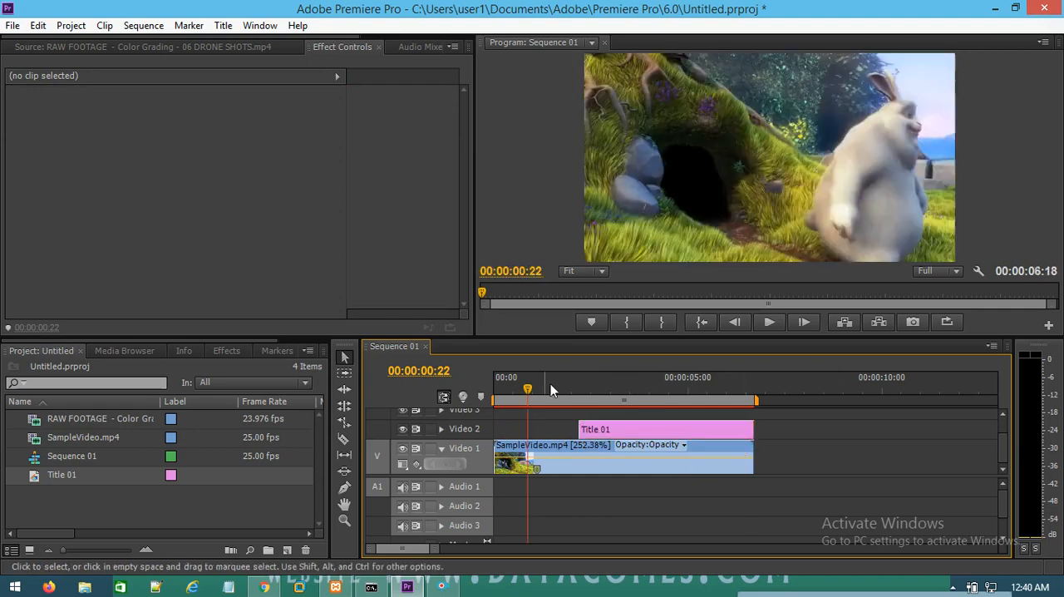
Step: Play the sequence from about 00:00:02:00 to 00:00:05:01 to check the moved title over the video
drag(548, 388, 572, 397)
click(769, 322)
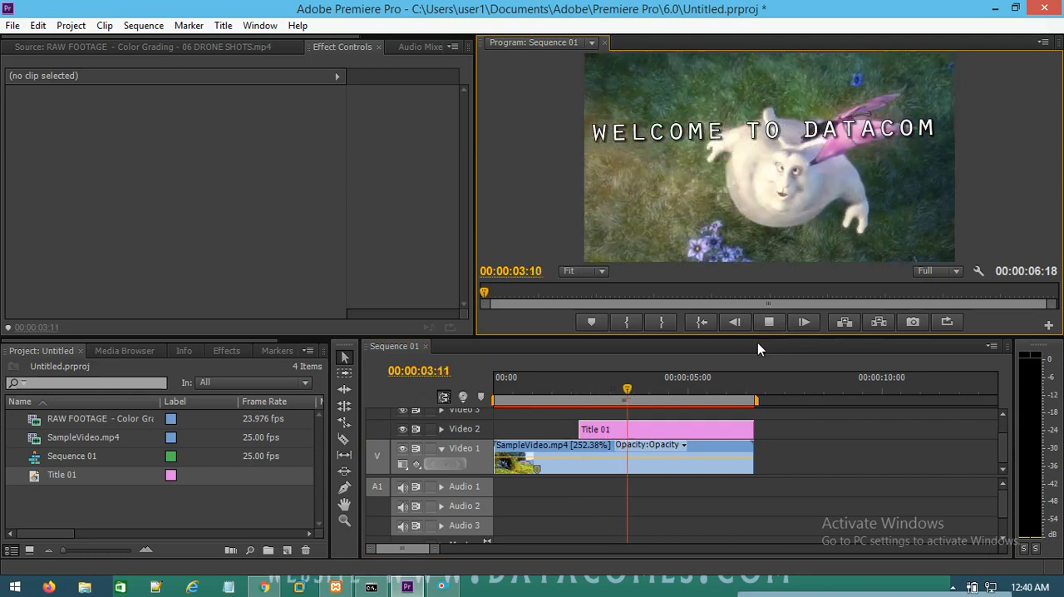
click(769, 322)
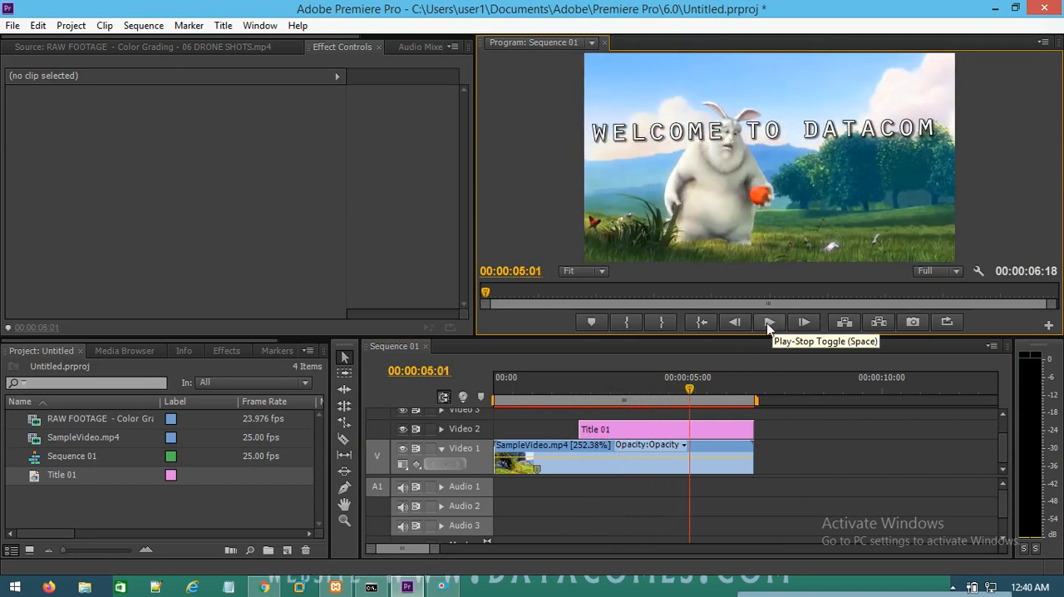